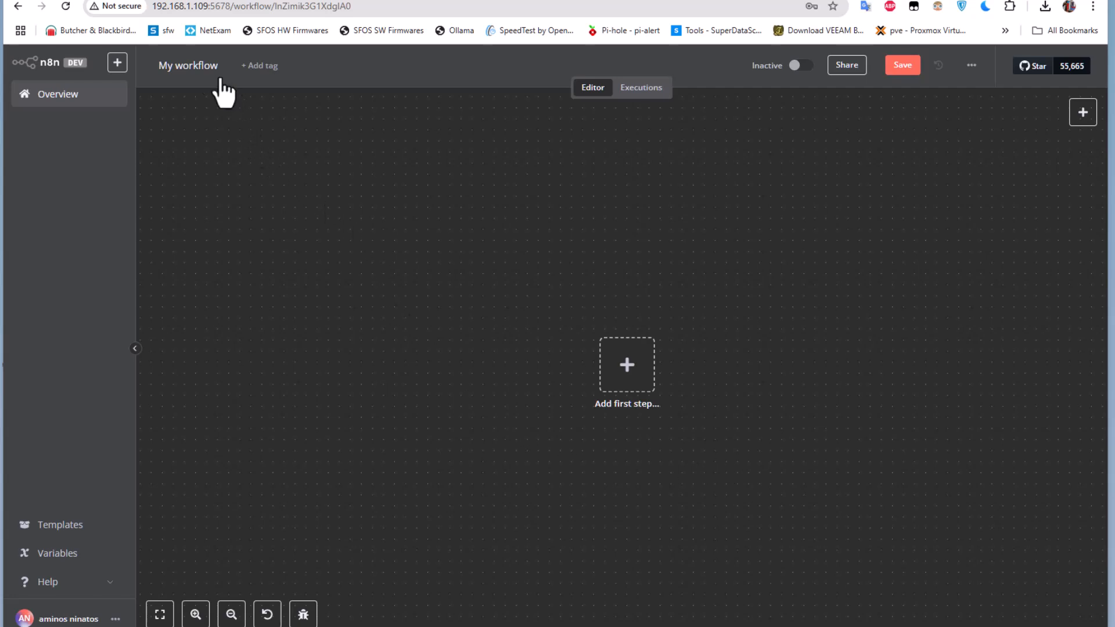
{"action": "left_click", "coordinate": [191, 72]}
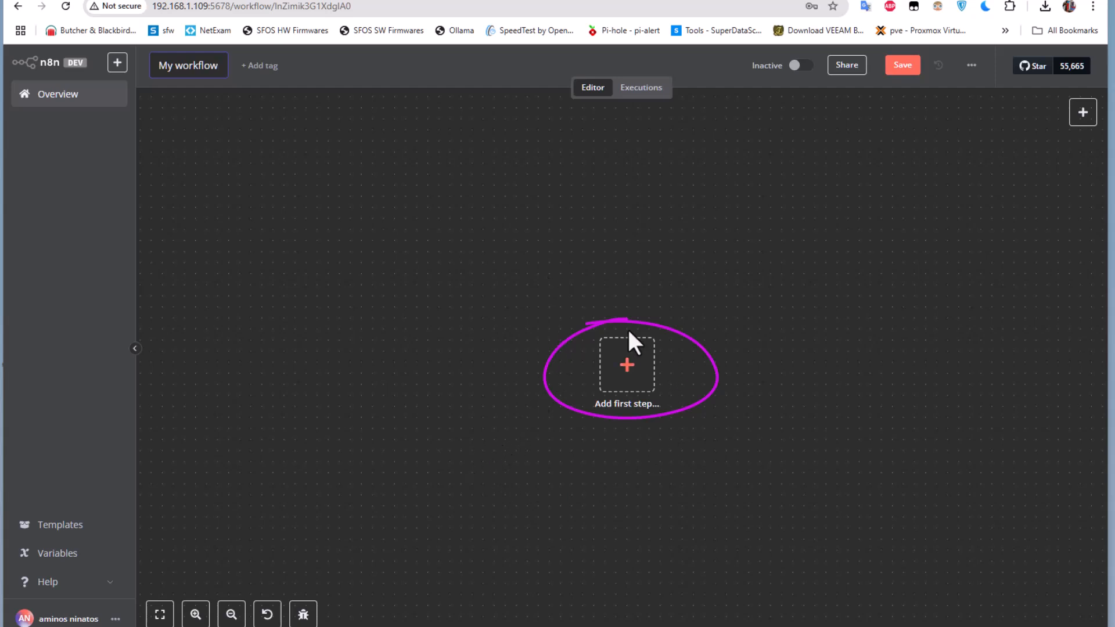
{"action": "left_click", "coordinate": [622, 380]}
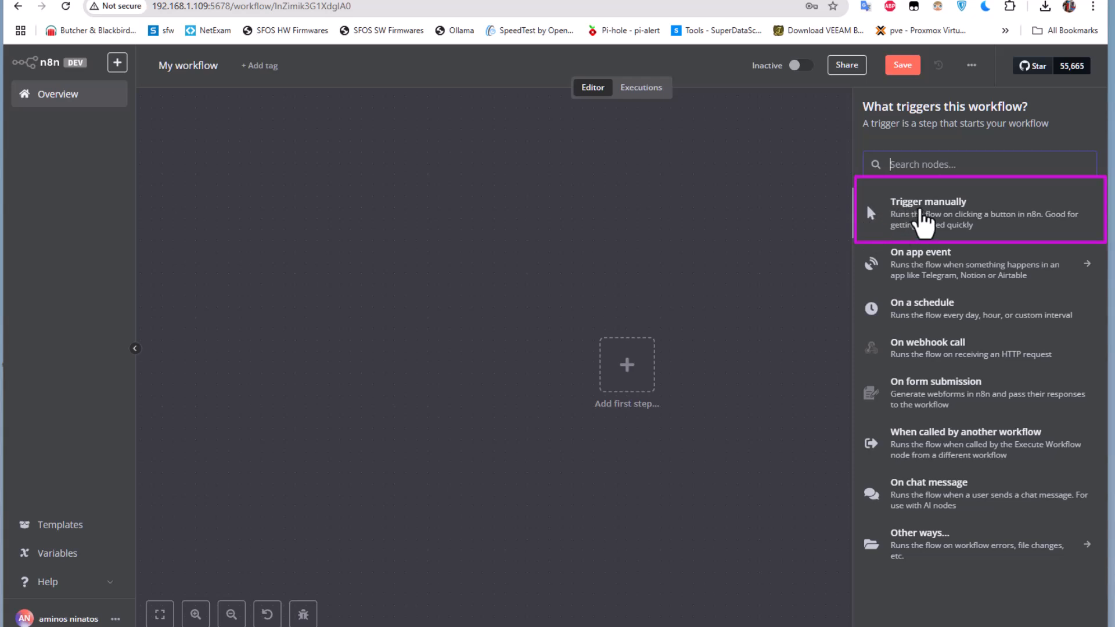
{"action": "left_click", "coordinate": [910, 209]}
{"action": "left_click_drag", "start_coordinate": [624, 374], "coordinate": [320, 320]}
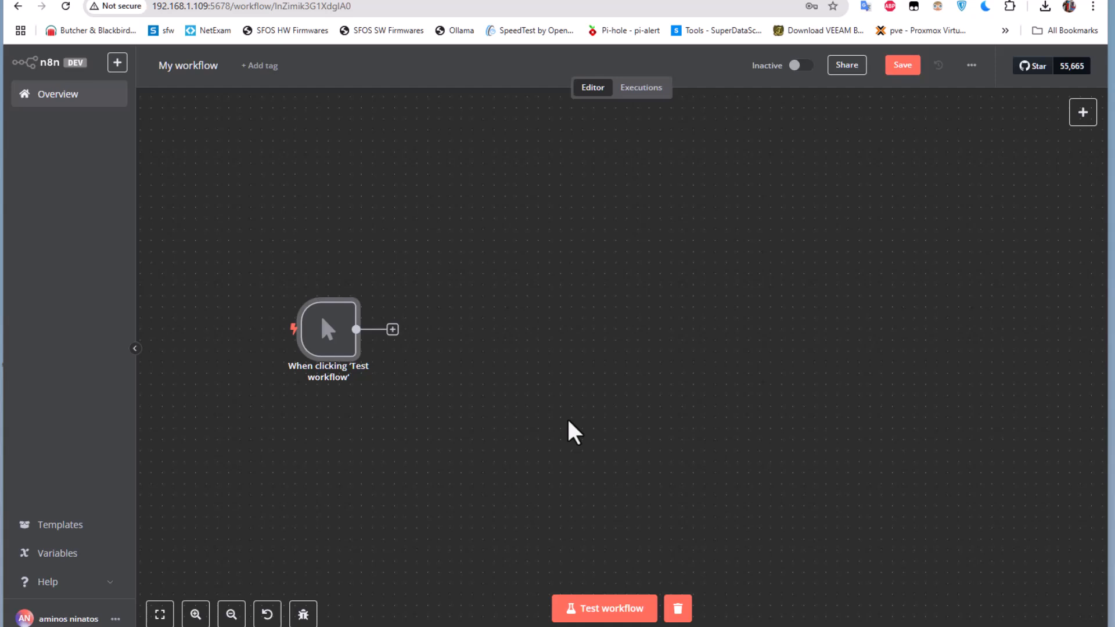
{"action": "left_click_drag", "start_coordinate": [473, 258], "coordinate": [281, 393]}
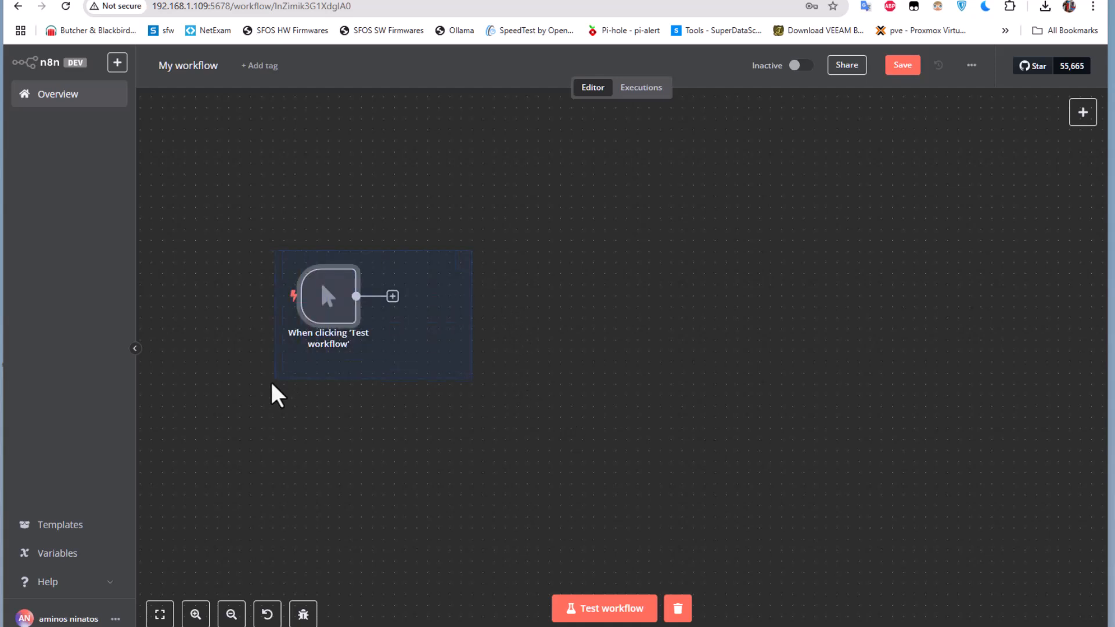
{"action": "key", "text": "Delete"}
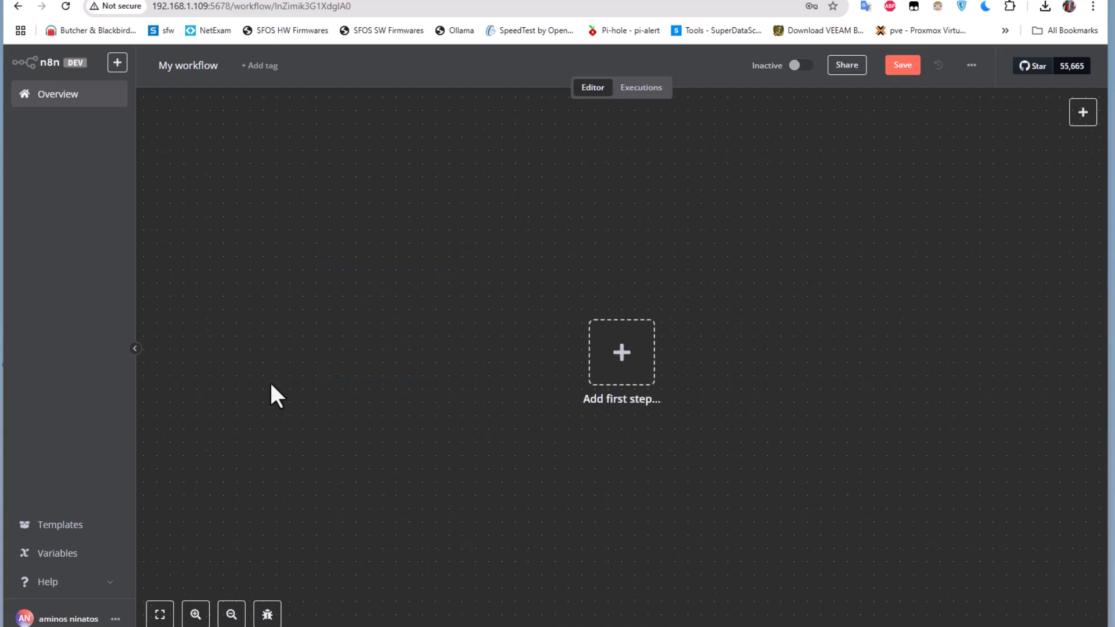
{"action": "left_click", "coordinate": [626, 353]}
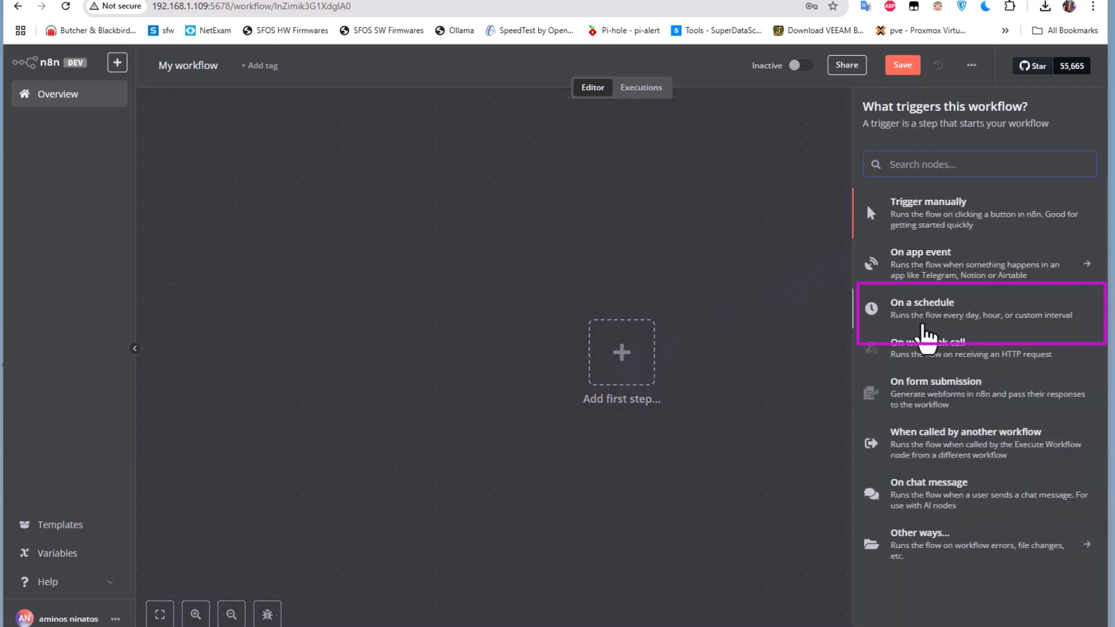
{"action": "left_click", "coordinate": [929, 326]}
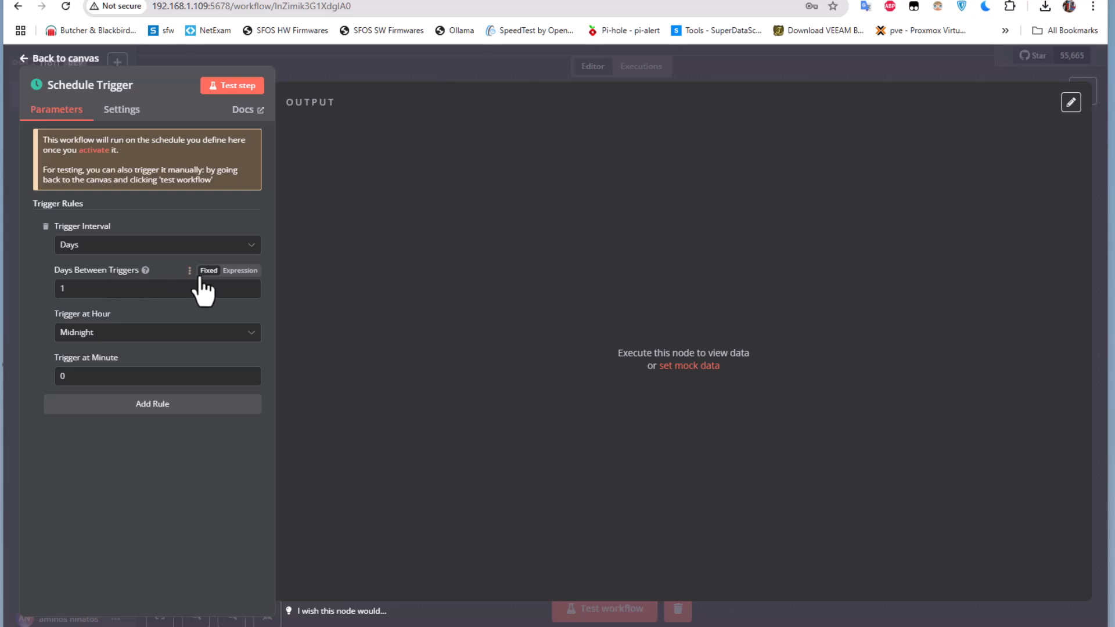
{"action": "left_click", "coordinate": [173, 247]}
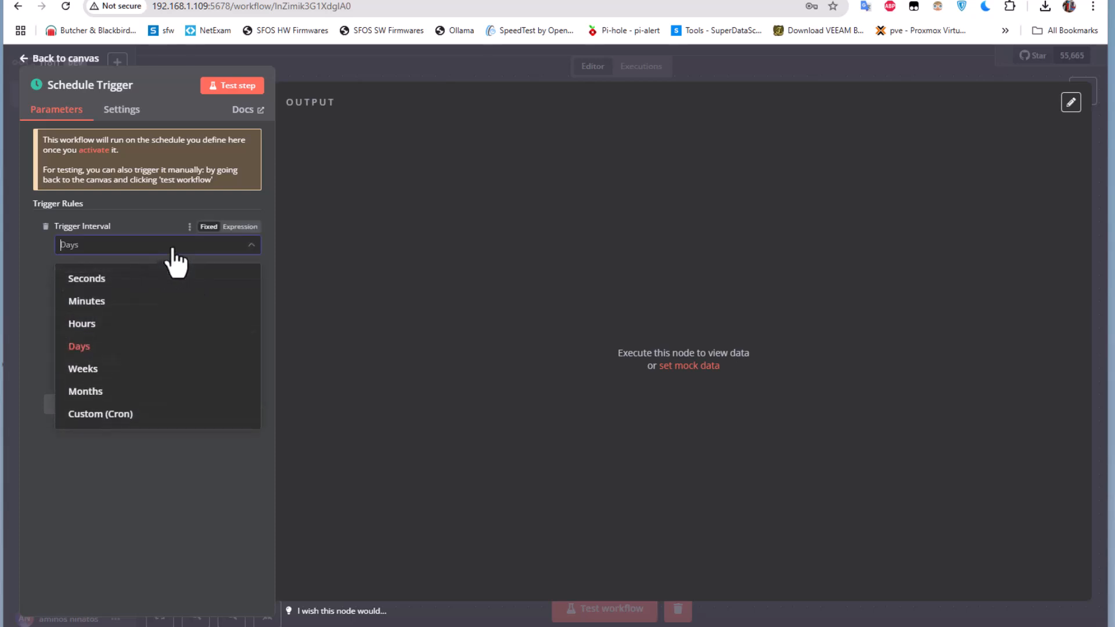
{"action": "left_click", "coordinate": [173, 248]}
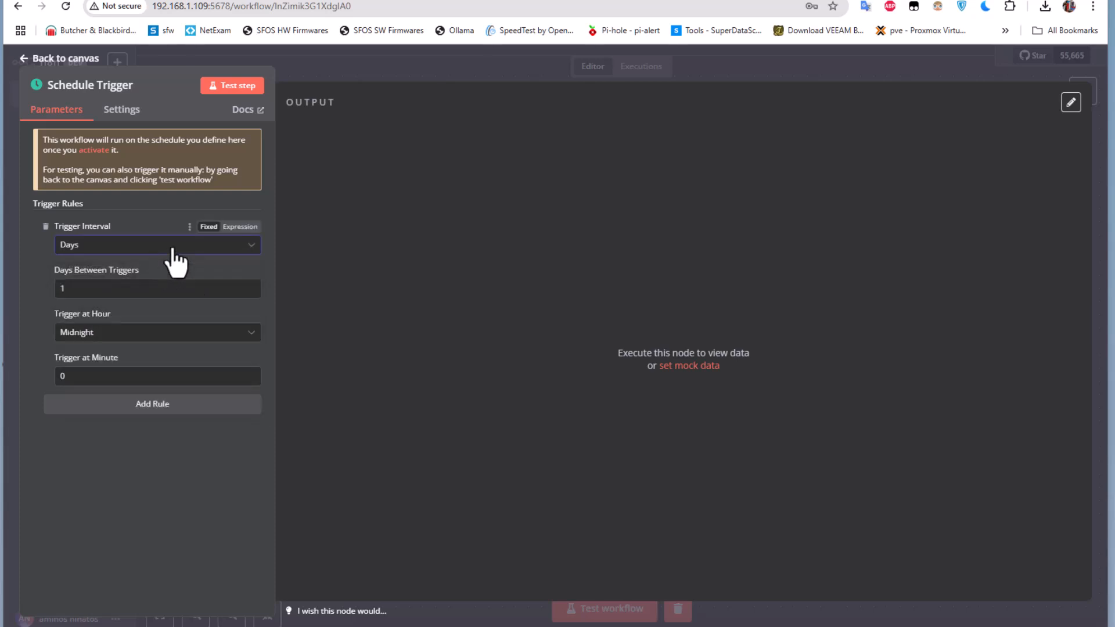
{"action": "left_click", "coordinate": [35, 58]}
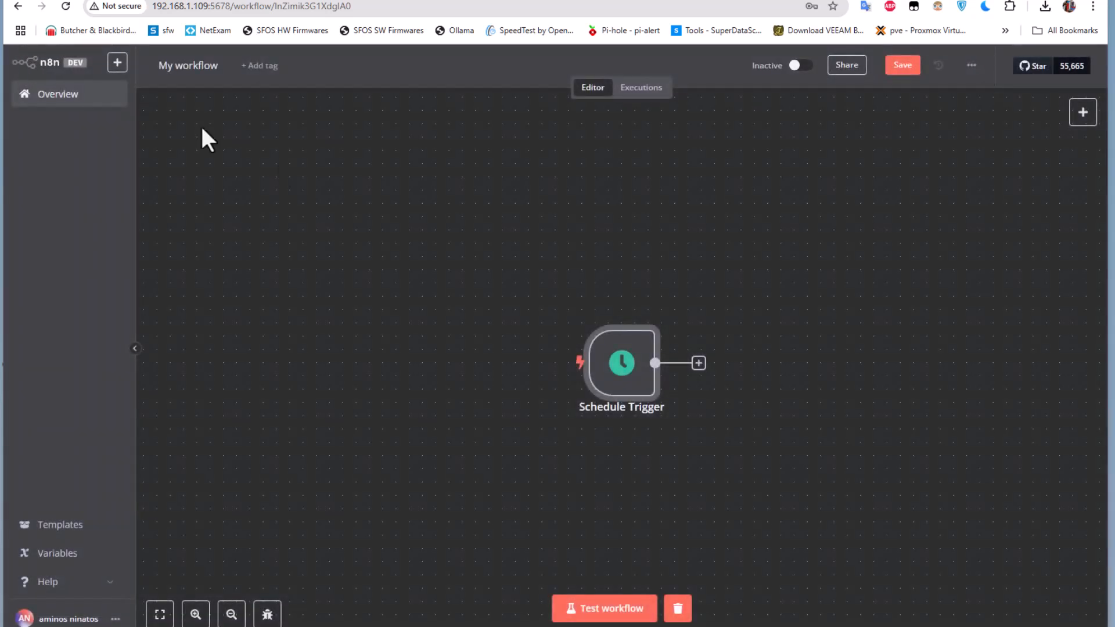
{"action": "left_click_drag", "start_coordinate": [773, 321], "coordinate": [527, 414]}
{"action": "key", "text": "Delete"}
Add a manual trigger as the workflow's first step and shift it left on the canvas, leaving room for further nodes
{"action": "left_click", "coordinate": [619, 357]}
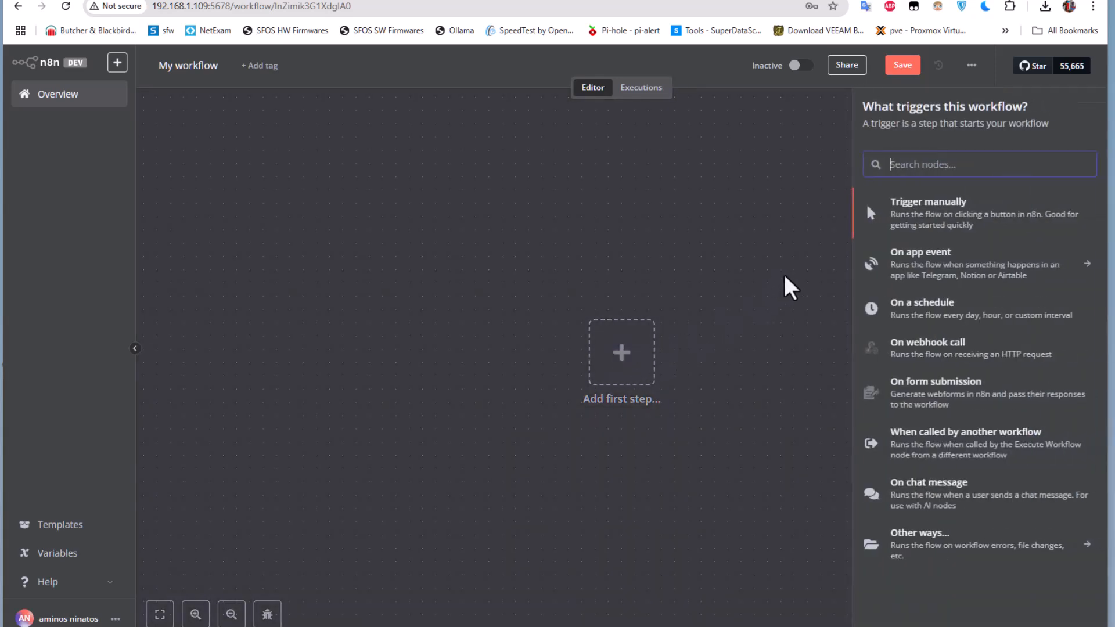
{"action": "left_click", "coordinate": [906, 218]}
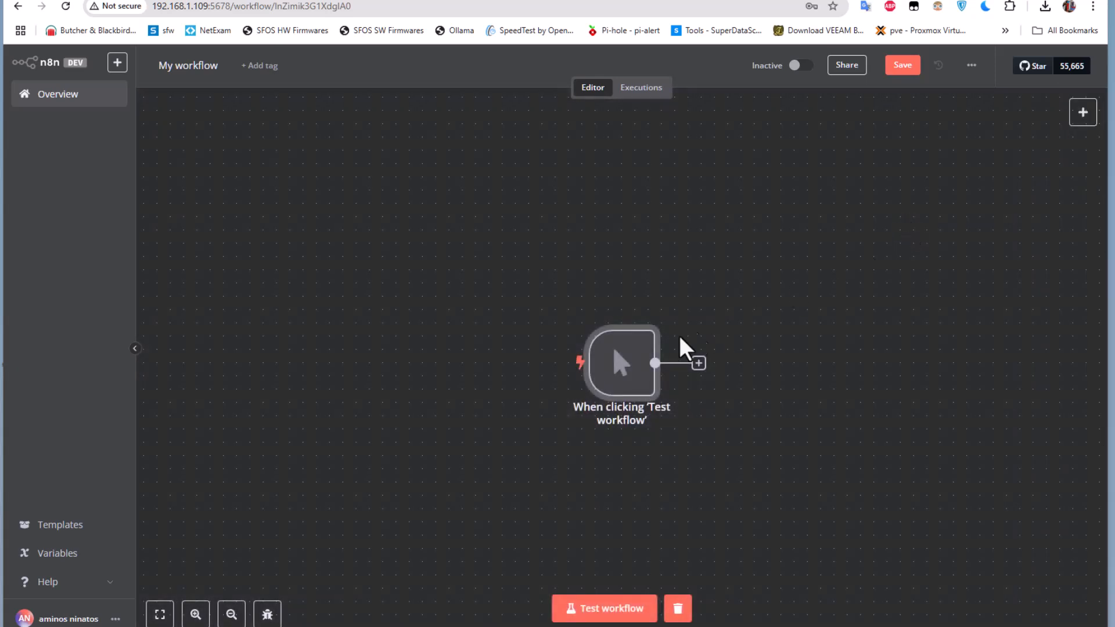
{"action": "left_click_drag", "start_coordinate": [620, 364], "coordinate": [380, 336]}
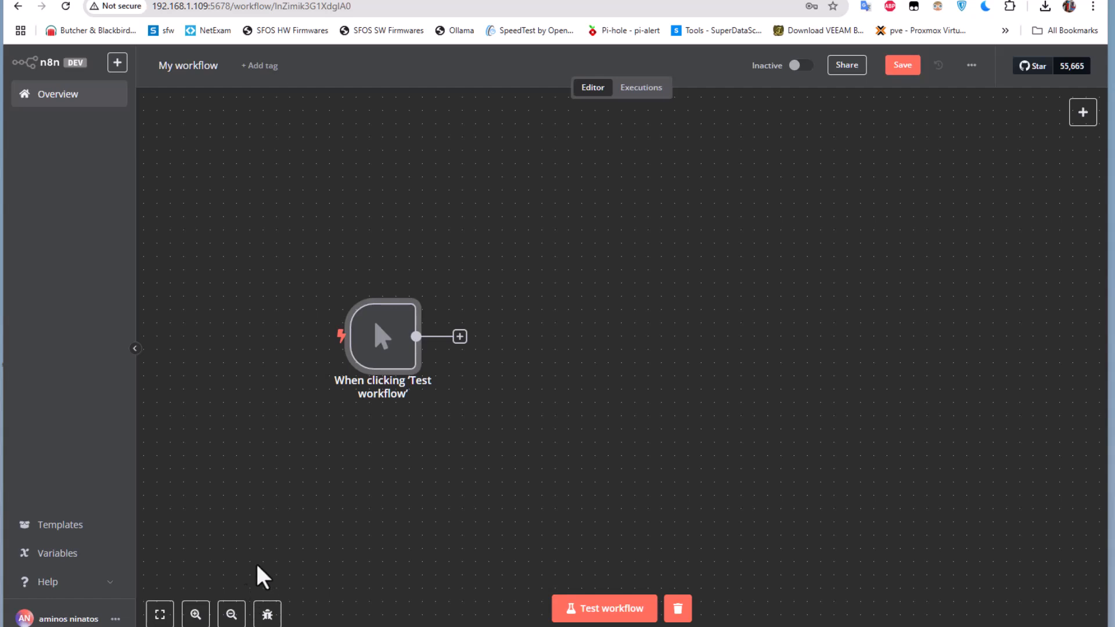
{"action": "left_click", "coordinate": [231, 614]}
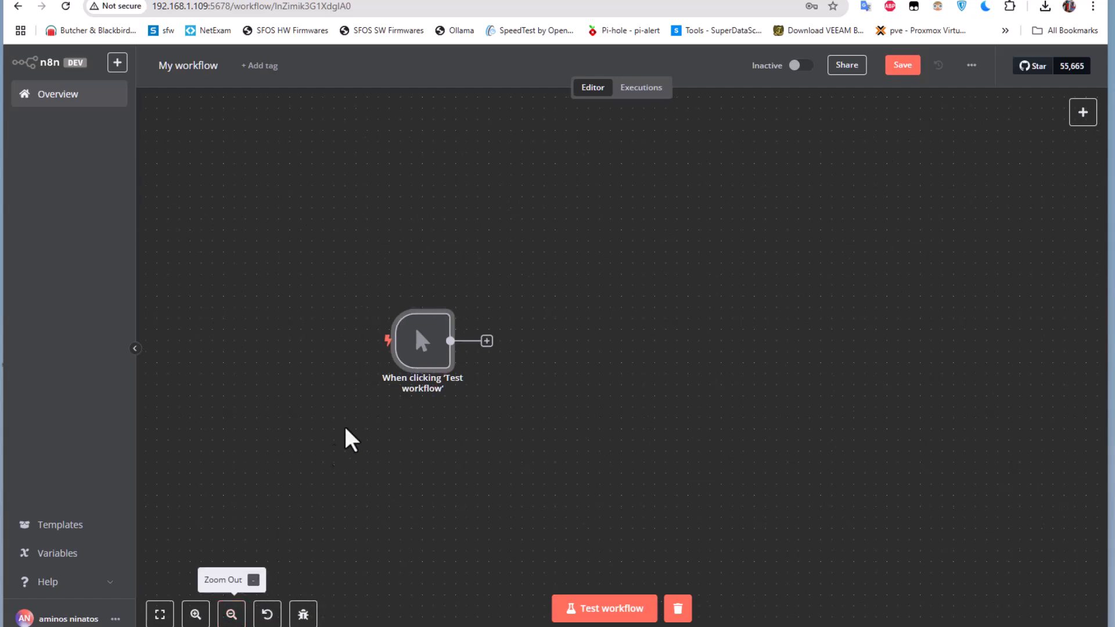
{"action": "left_click_drag", "start_coordinate": [426, 354], "coordinate": [370, 333]}
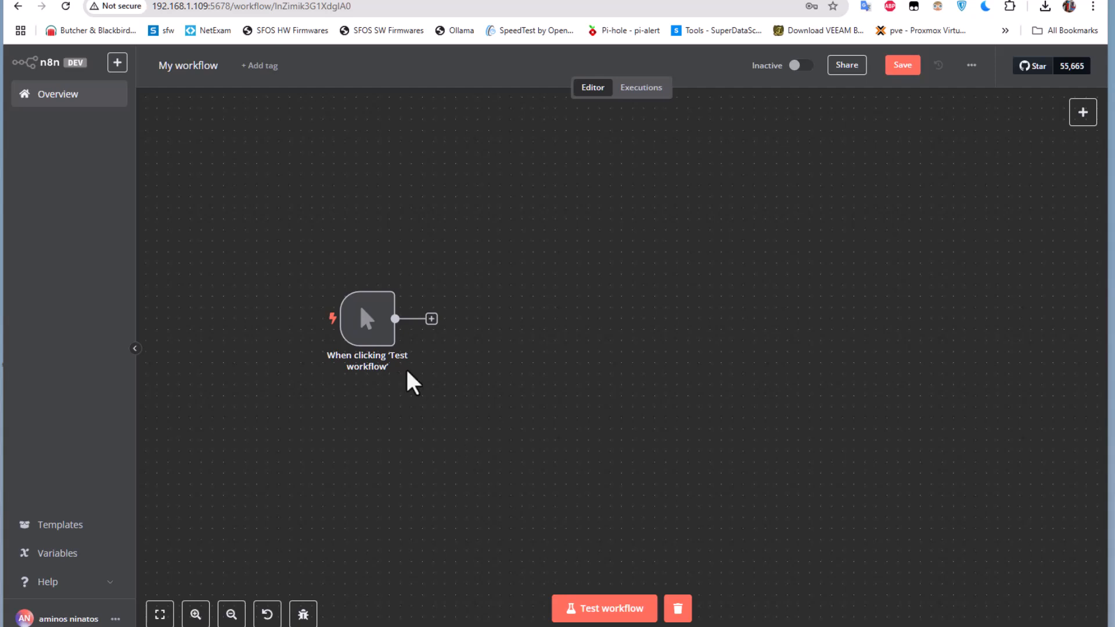
Switch to Google Drive, open the employees spreadsheet and widen its DEPARTMENT_ID column
{"action": "left_click", "coordinate": [296, 3]}
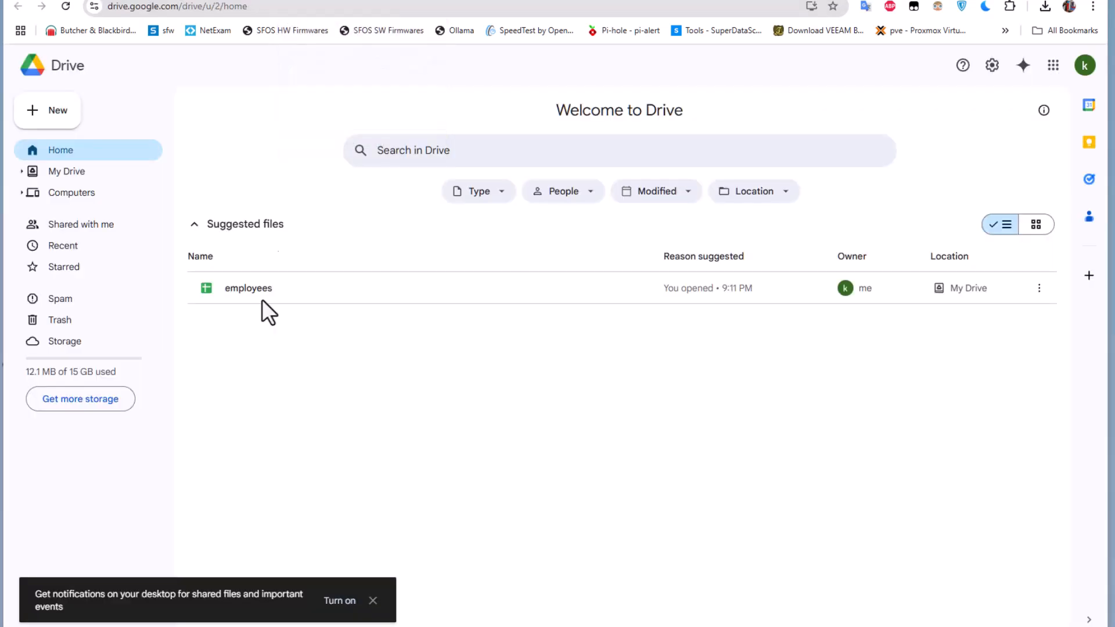
{"action": "double_click", "coordinate": [246, 286]}
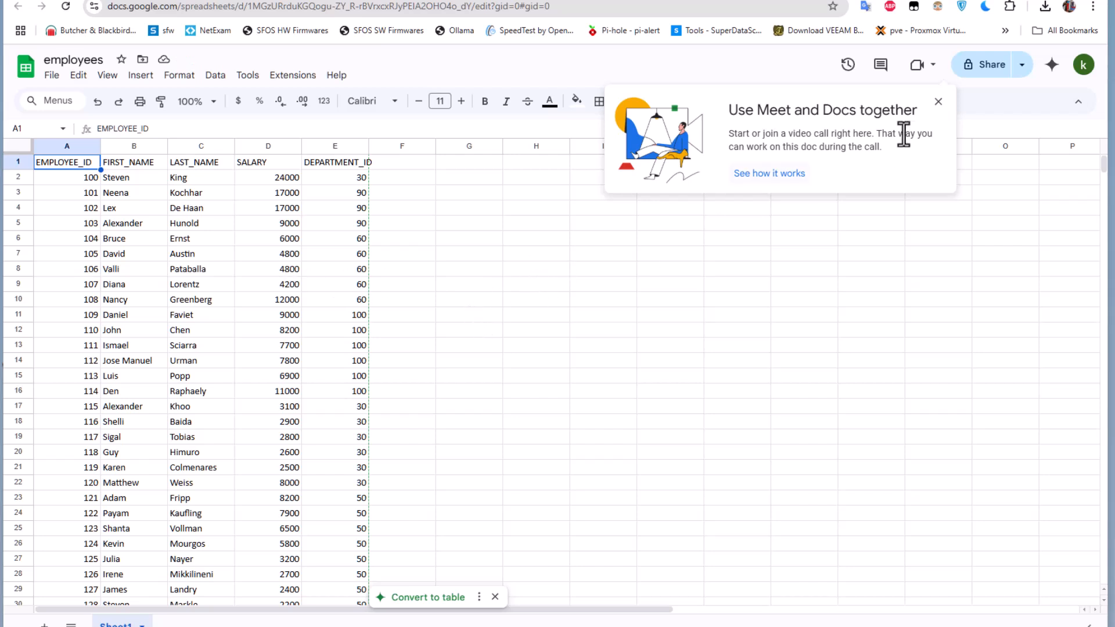
{"action": "left_click", "coordinate": [938, 102]}
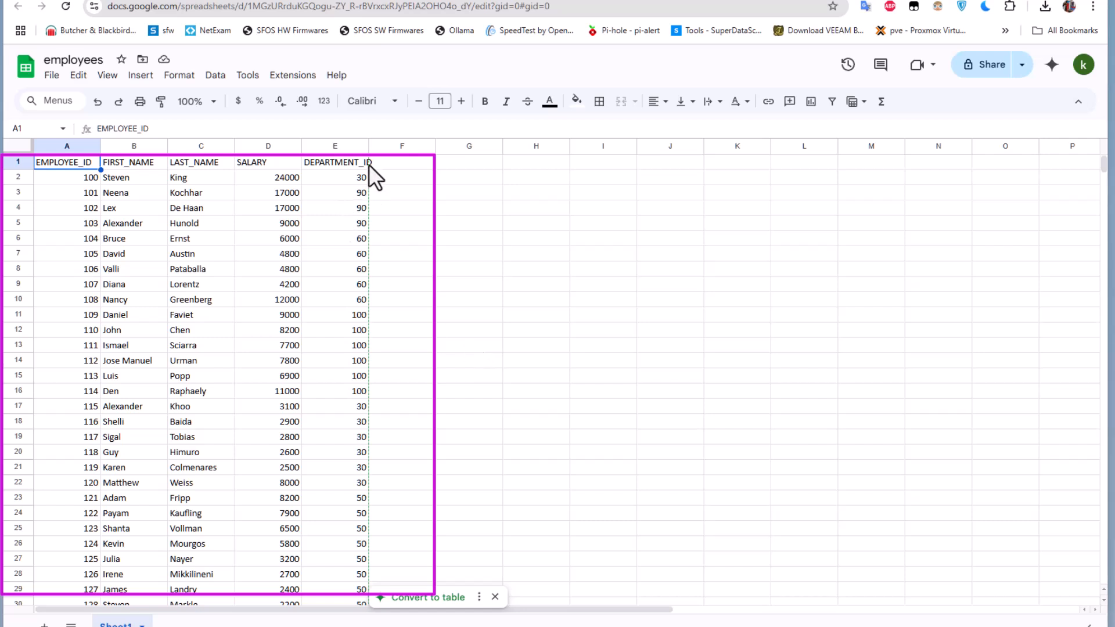
{"action": "left_click_drag", "start_coordinate": [369, 146], "coordinate": [384, 146]}
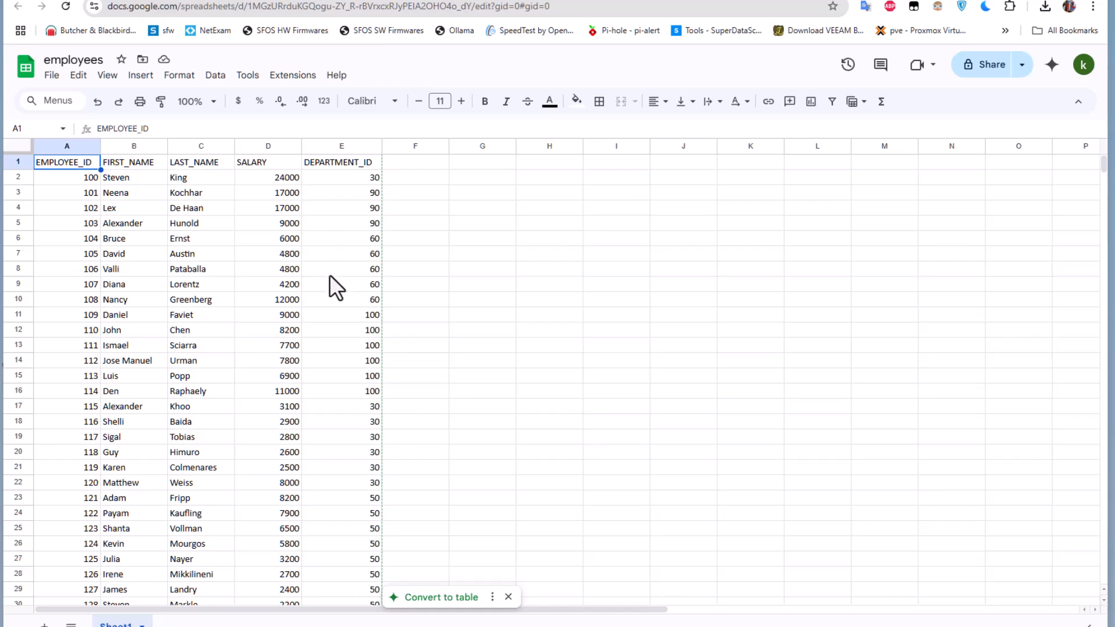
Switch back to n8n and add a Google Sheets node with the "Get row(s) in sheet" action after the manual trigger
{"action": "left_click", "coordinate": [361, 5]}
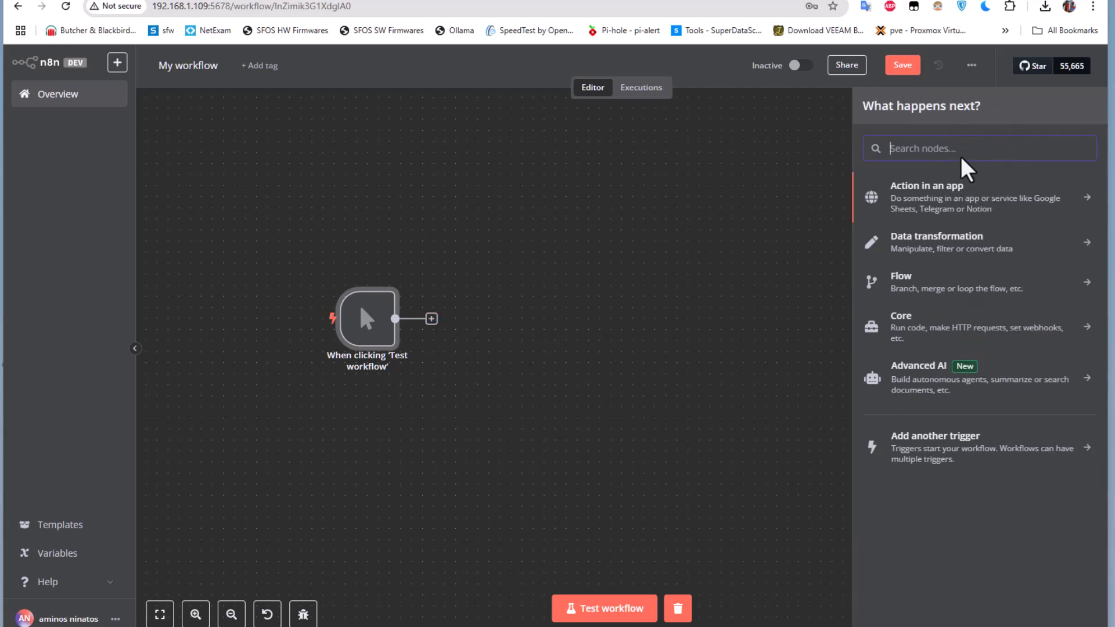
{"action": "type", "text": "sh"}
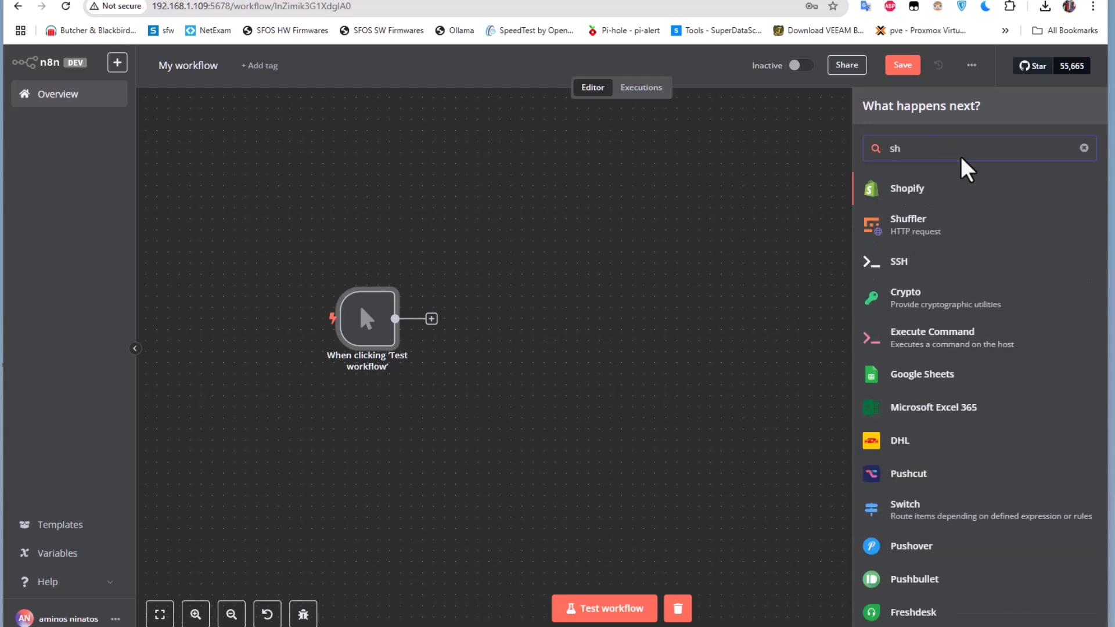
{"action": "type", "text": "ett"}
{"action": "key", "text": "BackSpace"}
{"action": "key", "text": "BackSpace"}
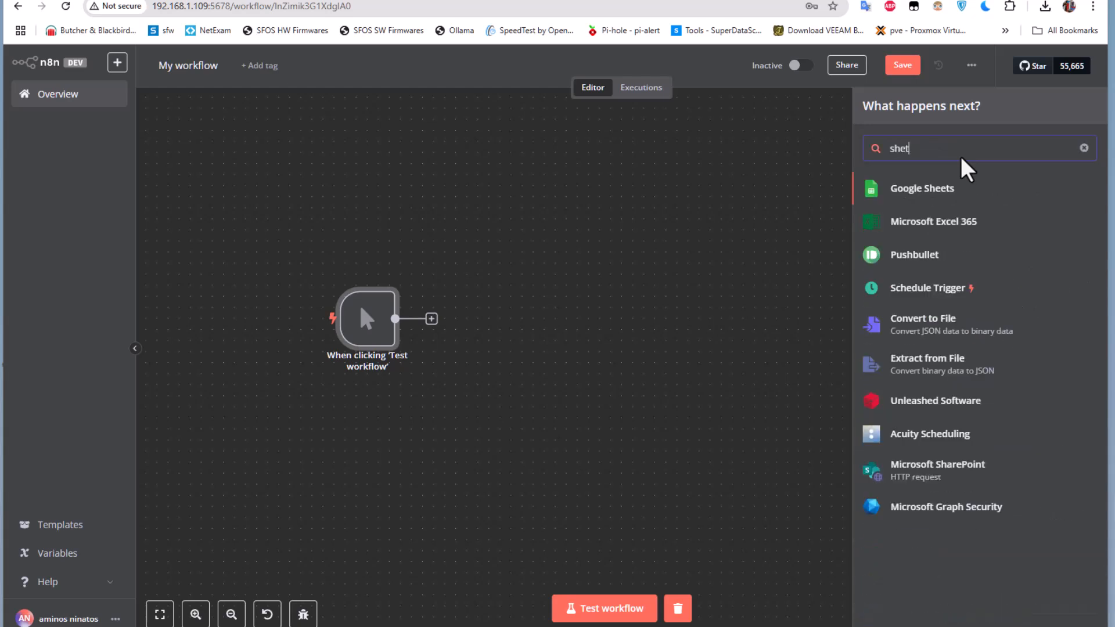
{"action": "type", "text": "e"}
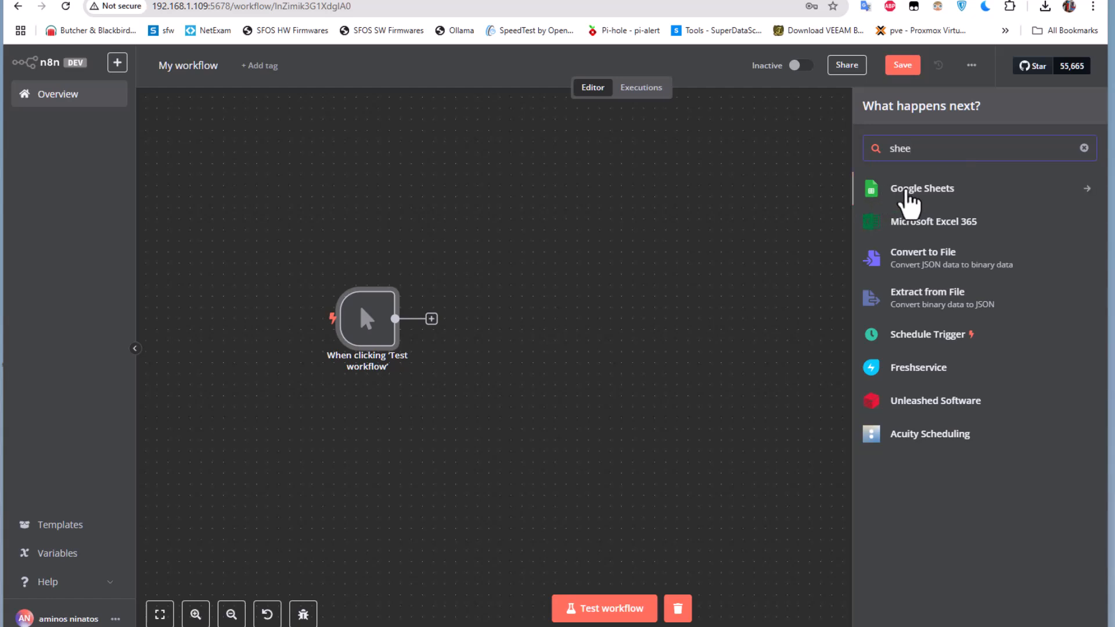
{"action": "left_click", "coordinate": [906, 193]}
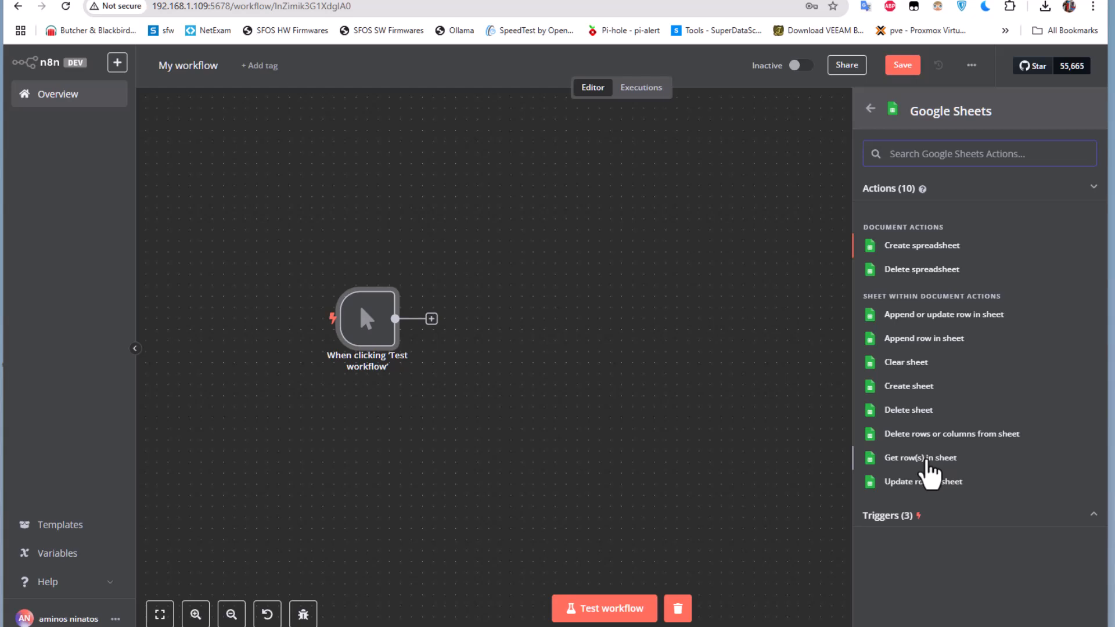
{"action": "left_click", "coordinate": [928, 459]}
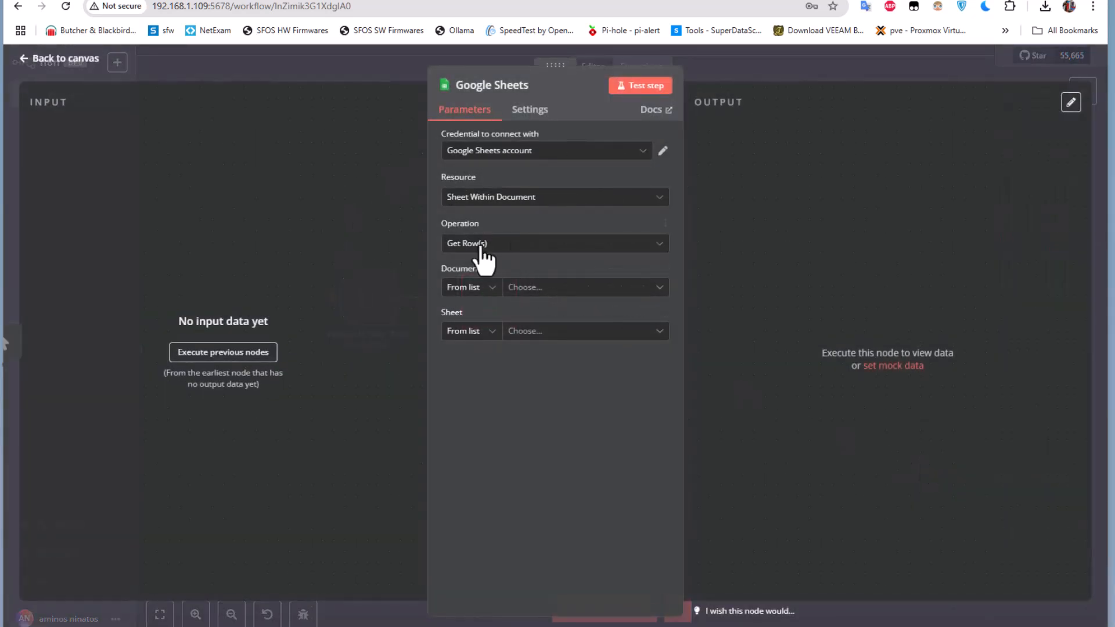
Review the employees spreadsheet and its file entry in Google Drive, and return to the Google Sheets node in n8n
{"action": "left_click", "coordinate": [342, 1]}
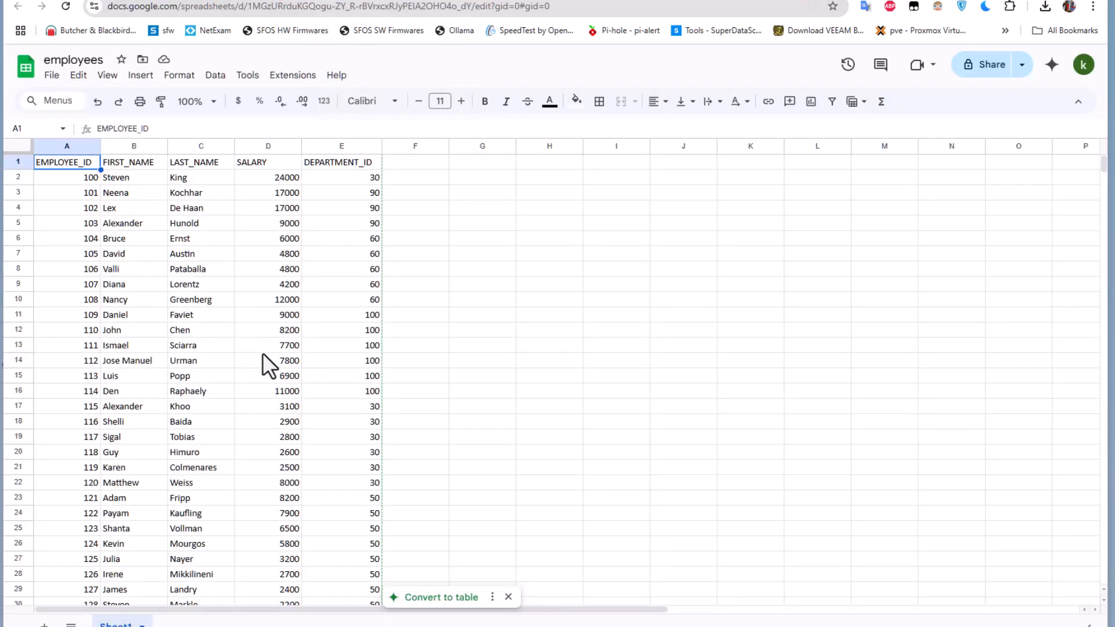
{"action": "left_click", "coordinate": [355, 2]}
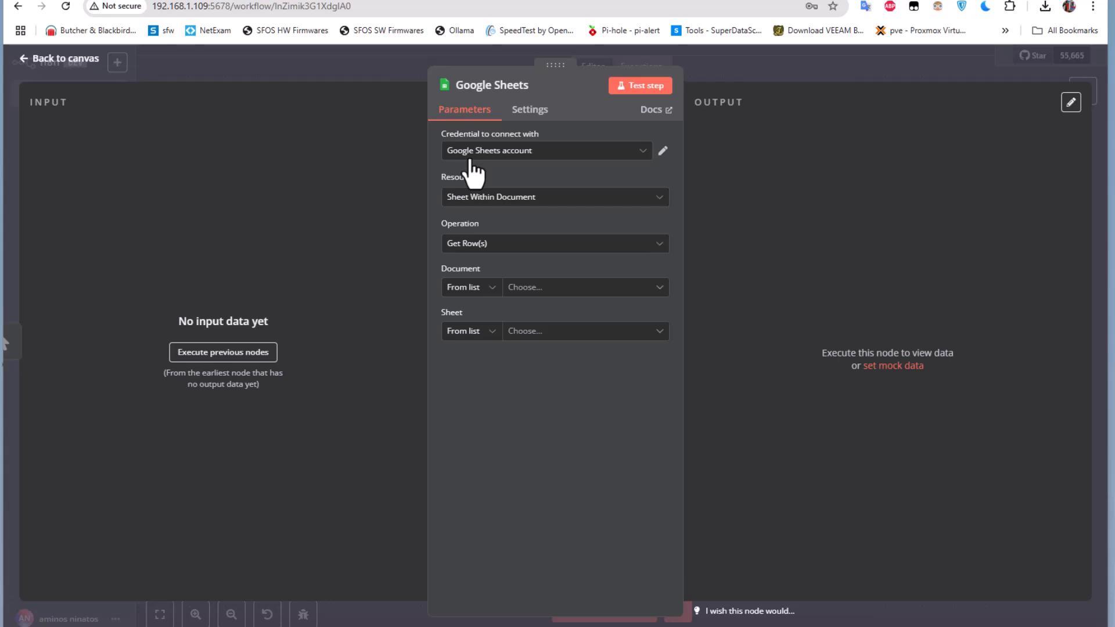
{"action": "left_click", "coordinate": [334, 2]}
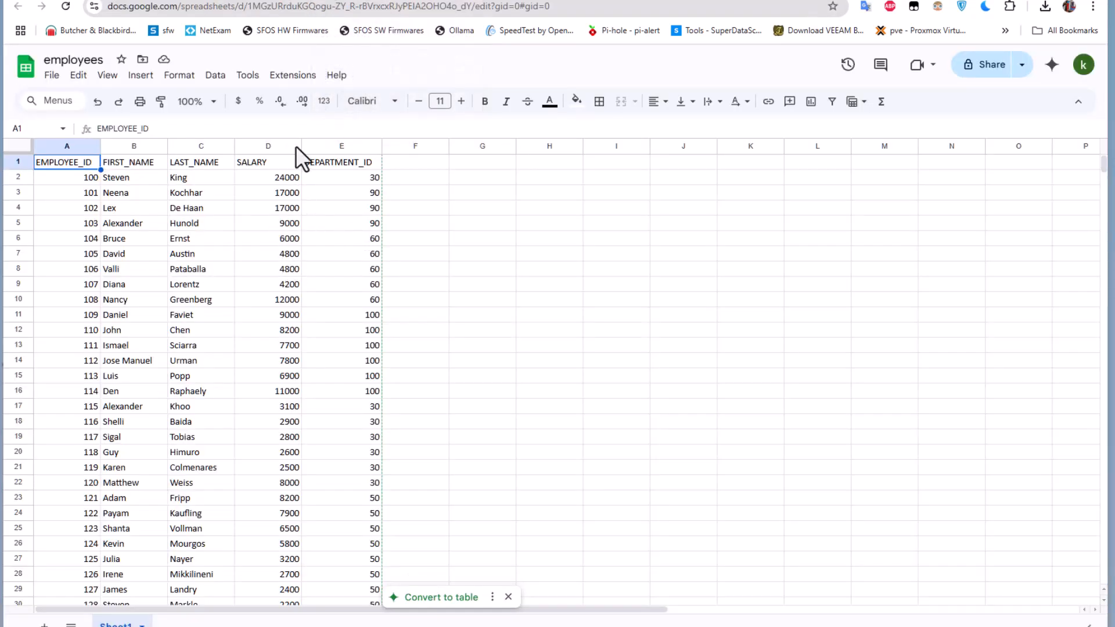
{"action": "left_click", "coordinate": [299, 2]}
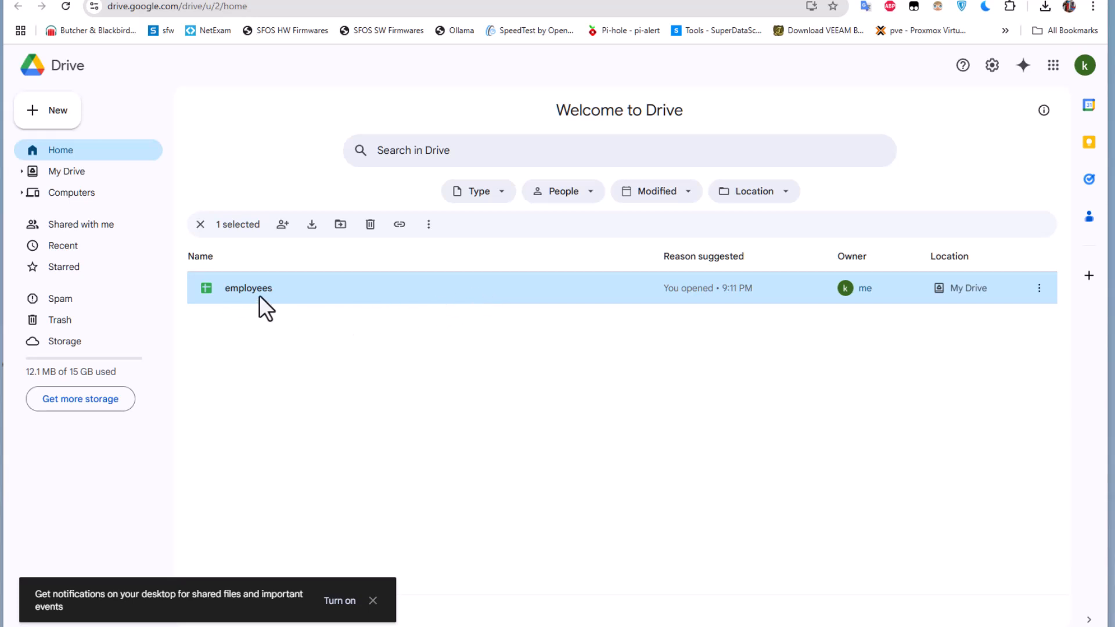
{"action": "left_click", "coordinate": [354, 3]}
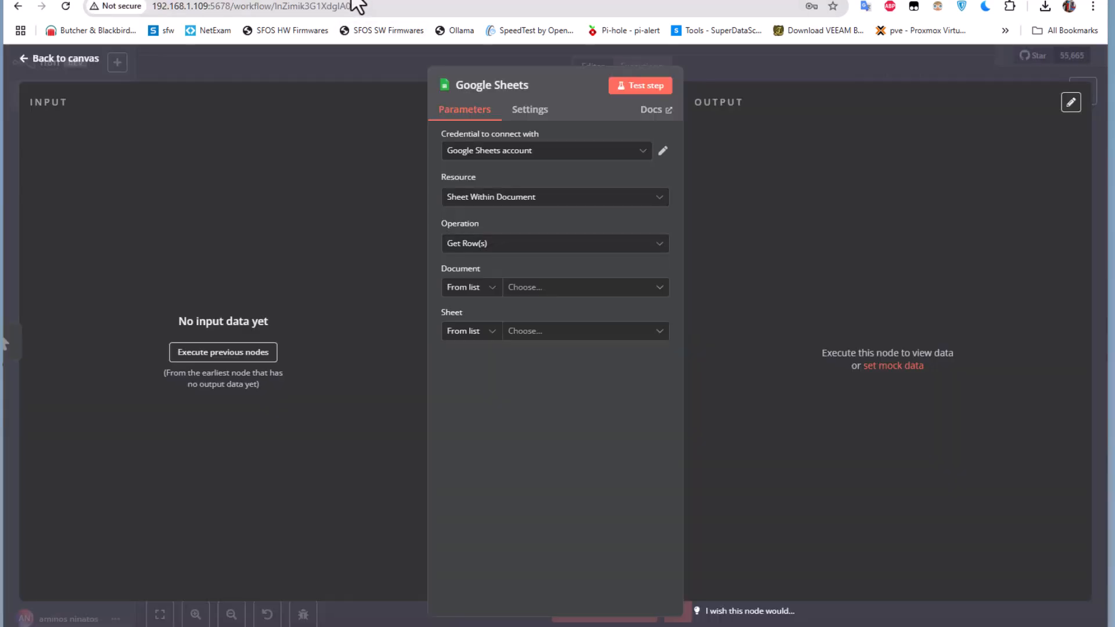
Examine the connection status and OAuth2 settings of the Google Sheets account credential, and close its details
{"action": "left_click", "coordinate": [642, 158]}
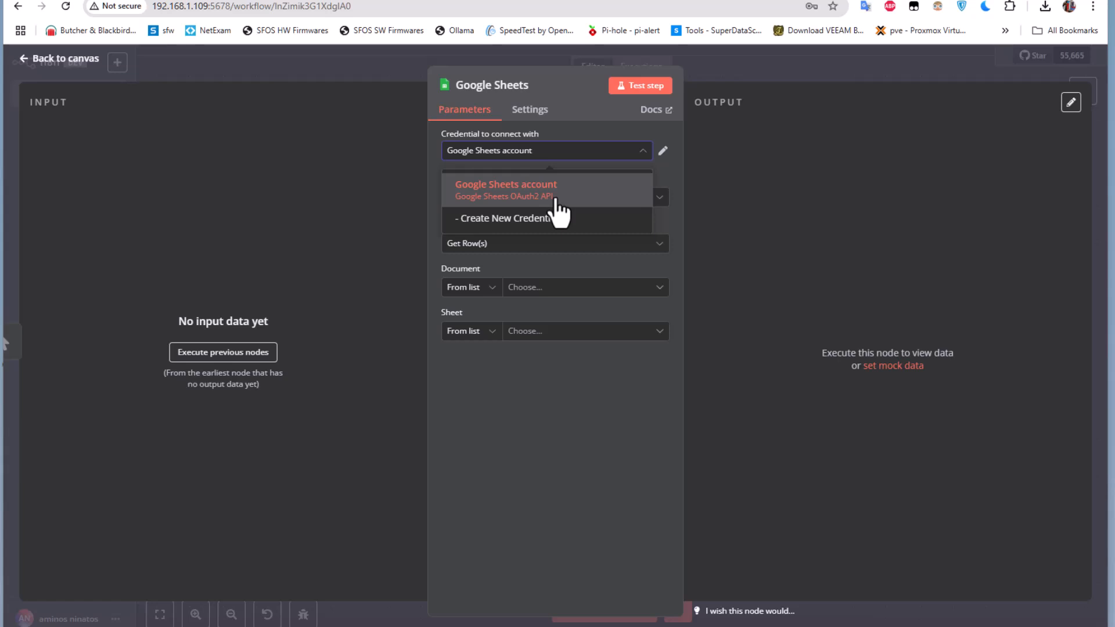
{"action": "left_click", "coordinate": [662, 152]}
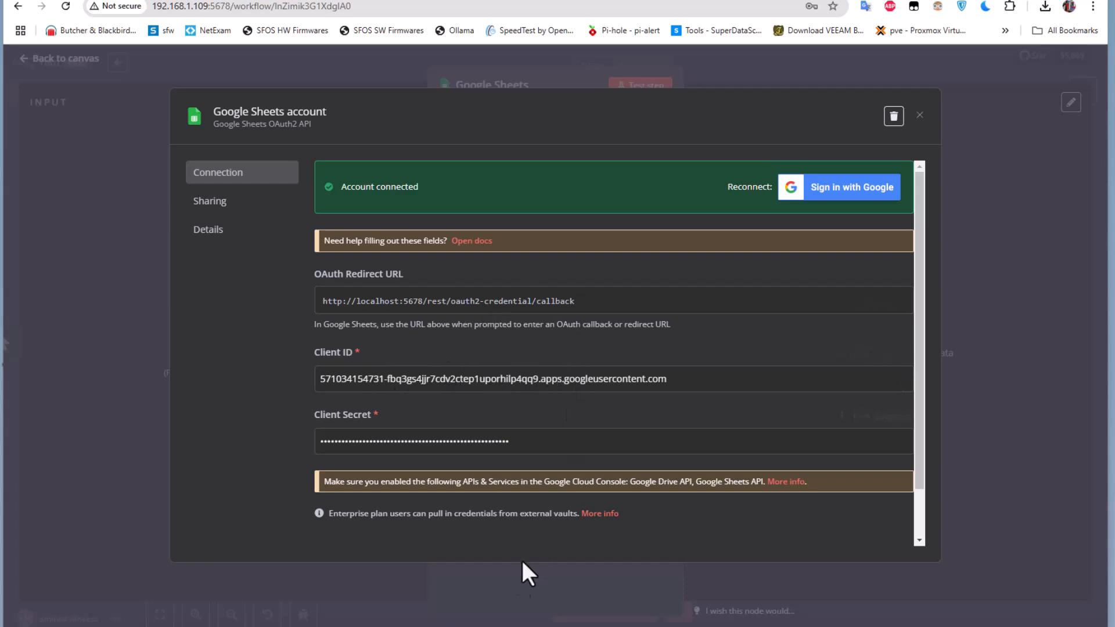
{"action": "left_click_drag", "start_coordinate": [331, 195], "coordinate": [429, 196]}
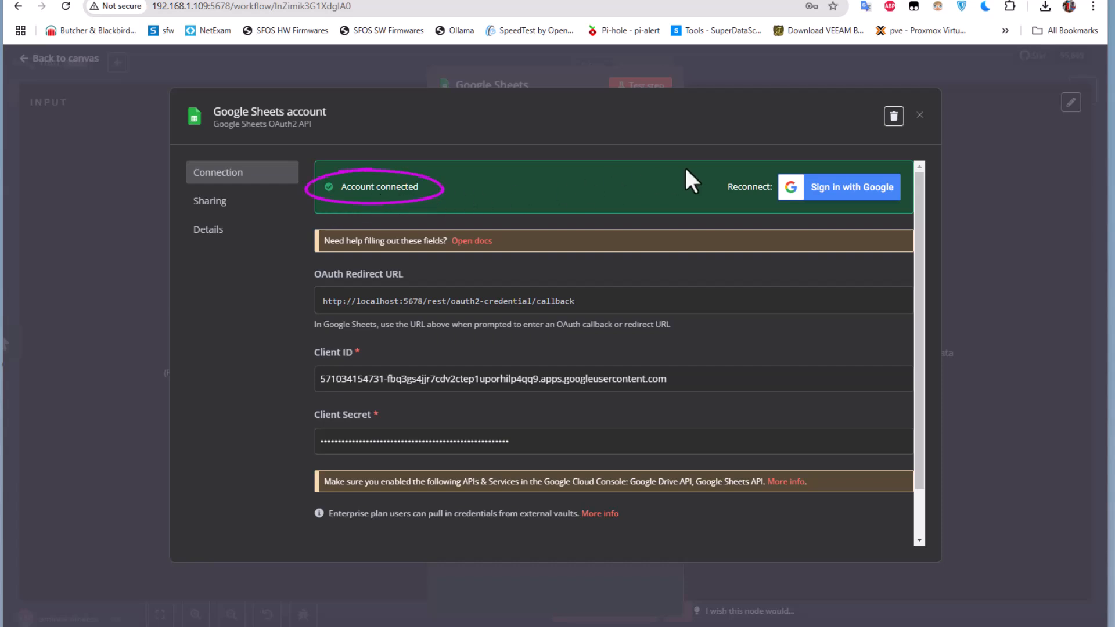
{"action": "left_click", "coordinate": [919, 114]}
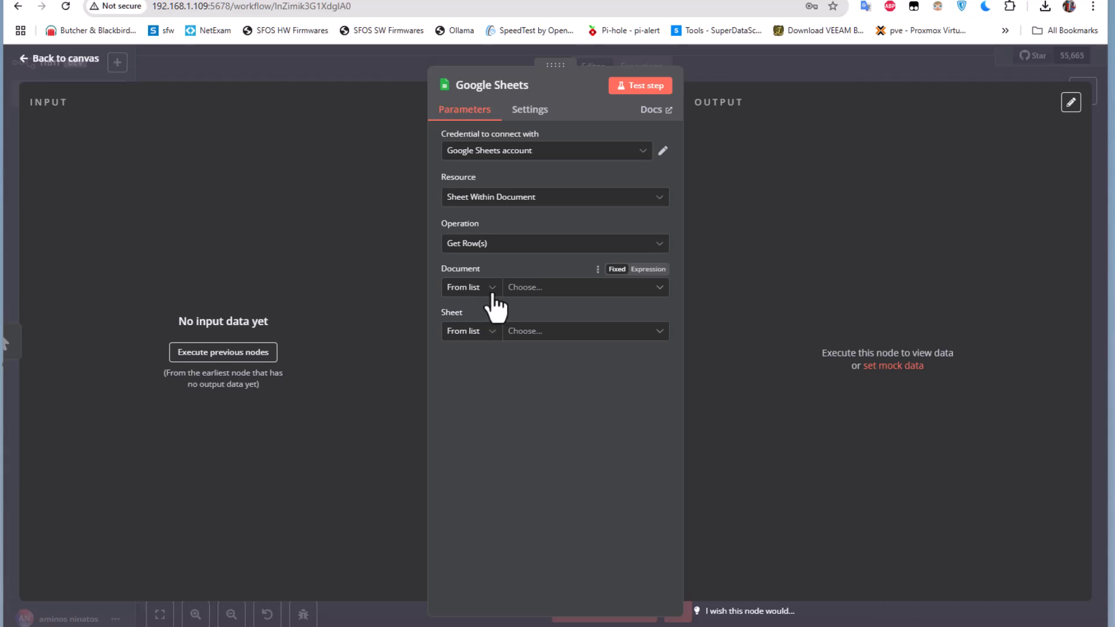
Set the Google Sheets node to read Sheet1 of the employees document and test the step
{"action": "left_click", "coordinate": [659, 289]}
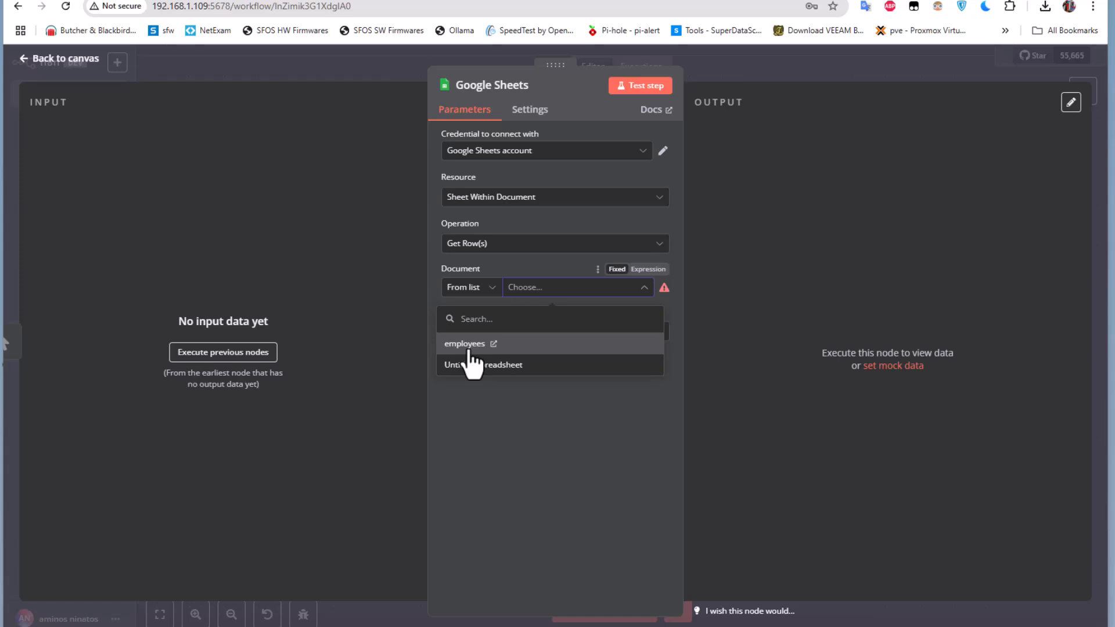
{"action": "left_click", "coordinate": [468, 348]}
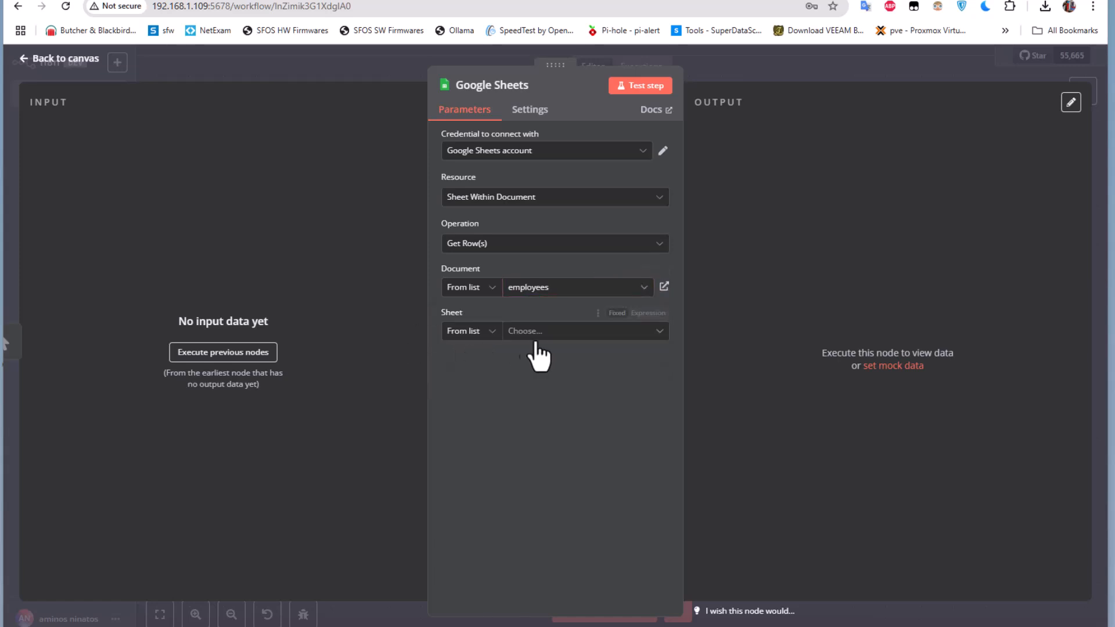
{"action": "left_click", "coordinate": [655, 336]}
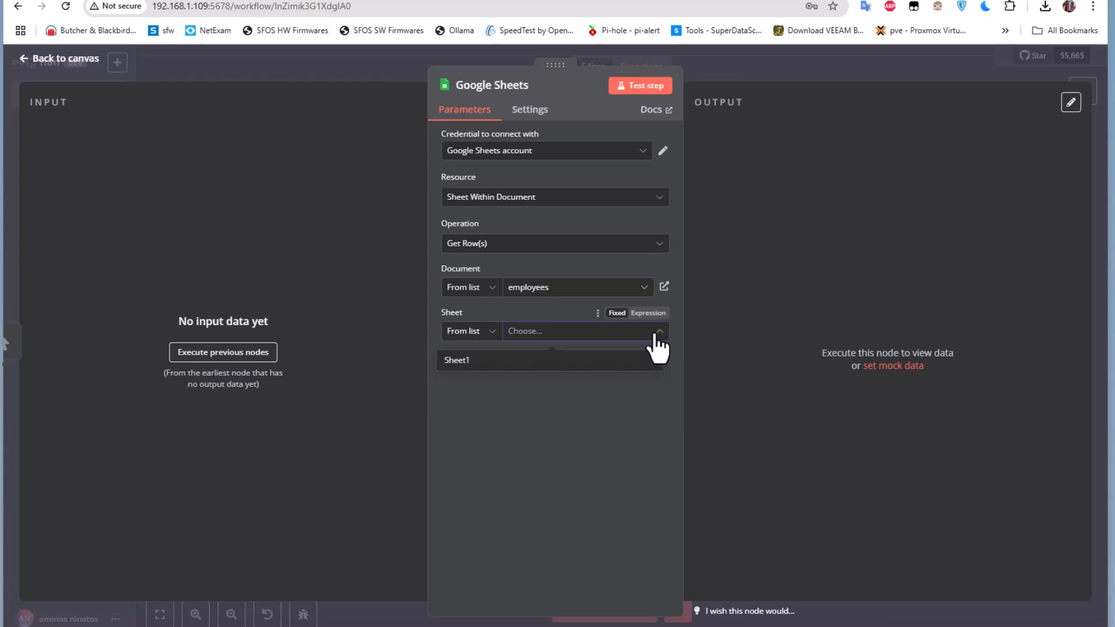
{"action": "left_click", "coordinate": [456, 361]}
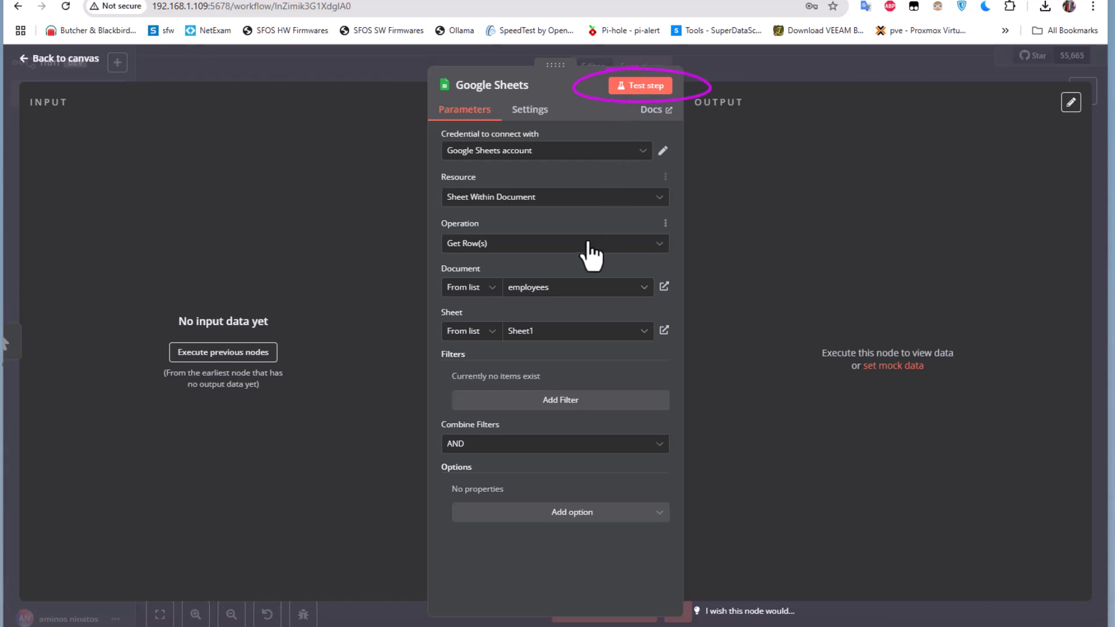
{"action": "left_click", "coordinate": [639, 87]}
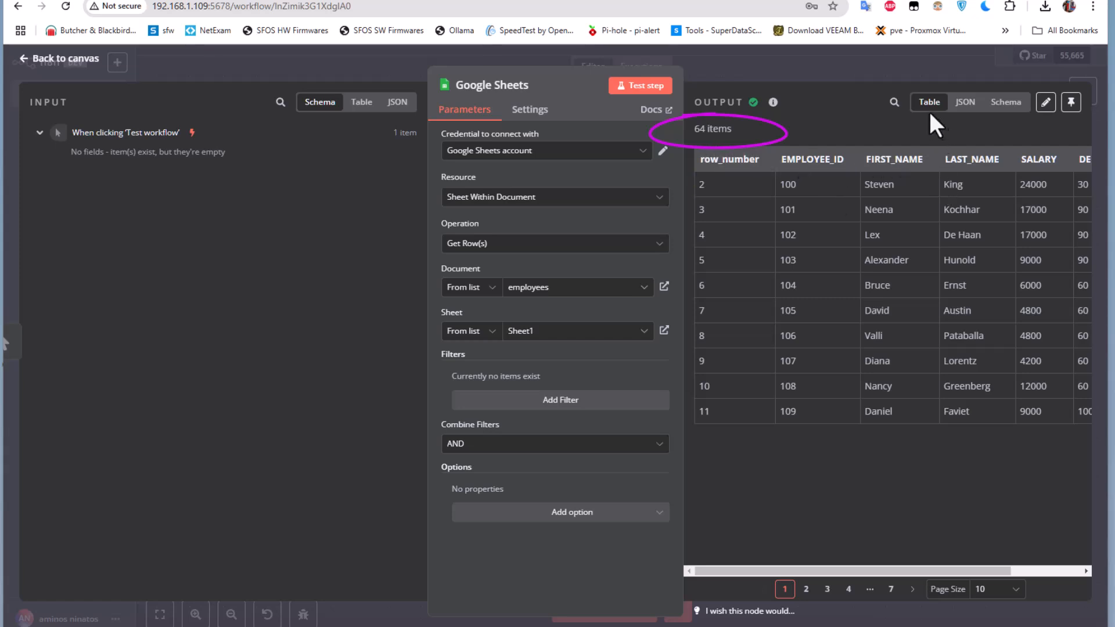
Review the retrieved employee rows in the JSON, Schema and Table views, and return to the canvas
{"action": "left_click", "coordinate": [959, 109]}
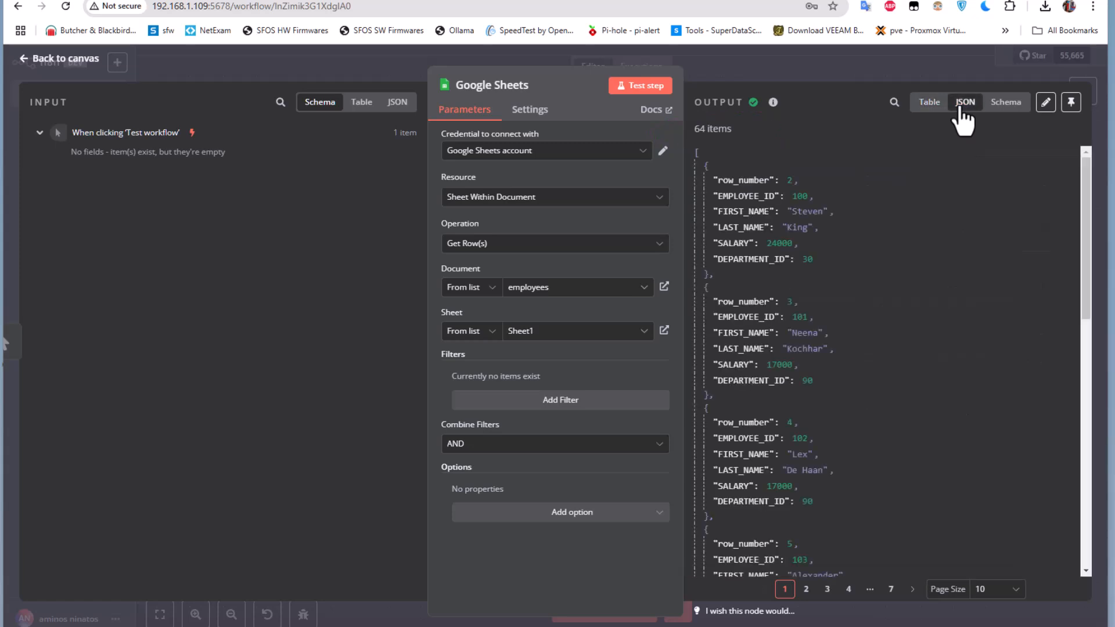
{"action": "left_click", "coordinate": [1000, 105]}
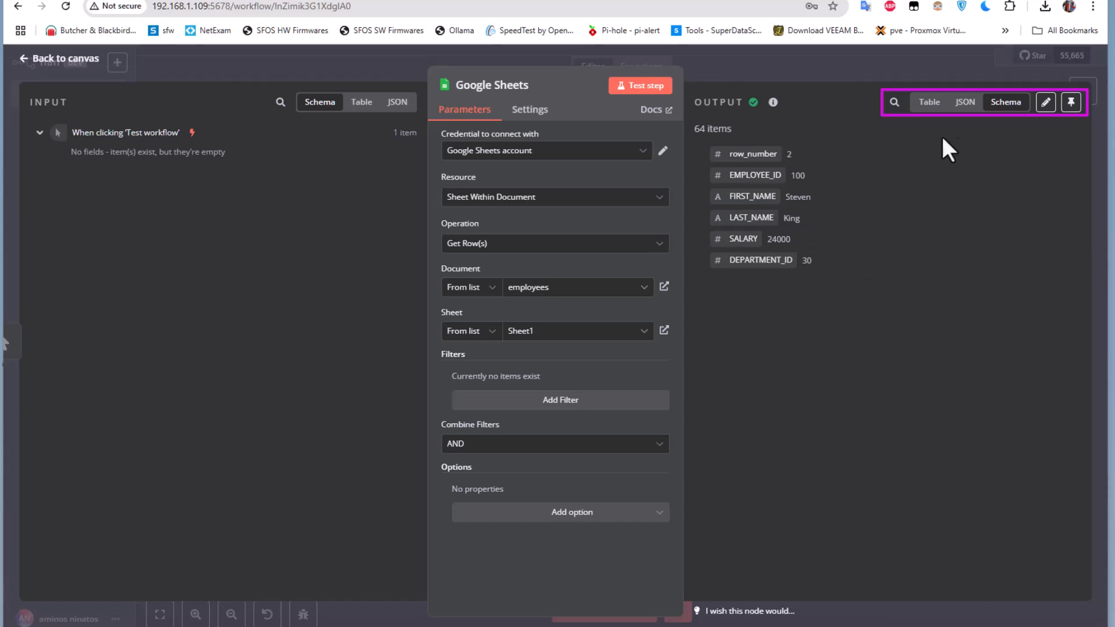
{"action": "left_click", "coordinate": [928, 103]}
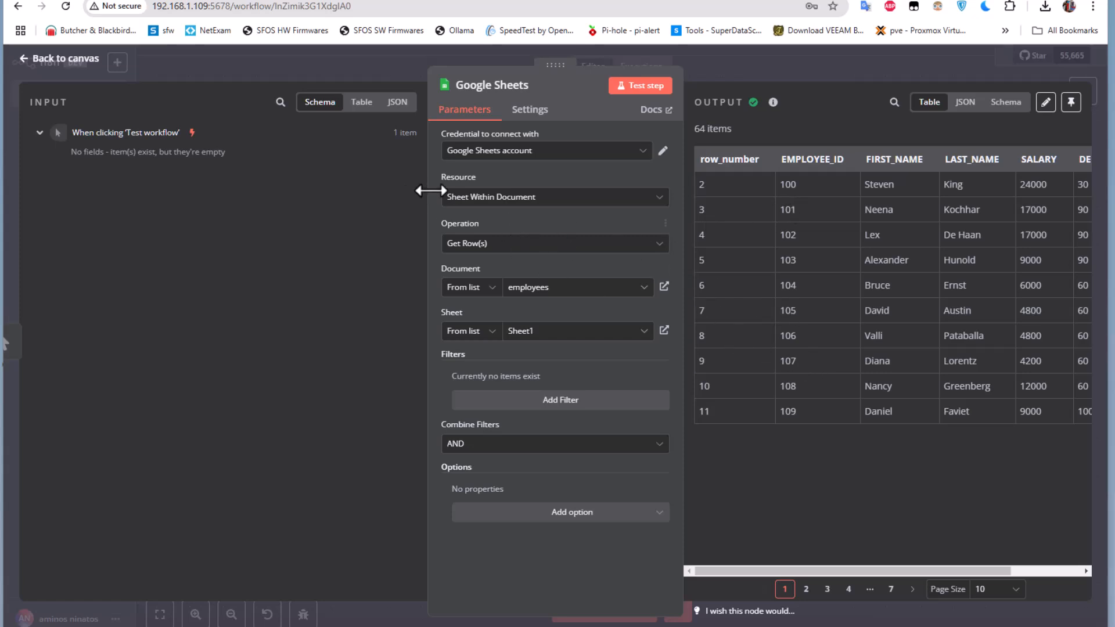
{"action": "left_click", "coordinate": [57, 62]}
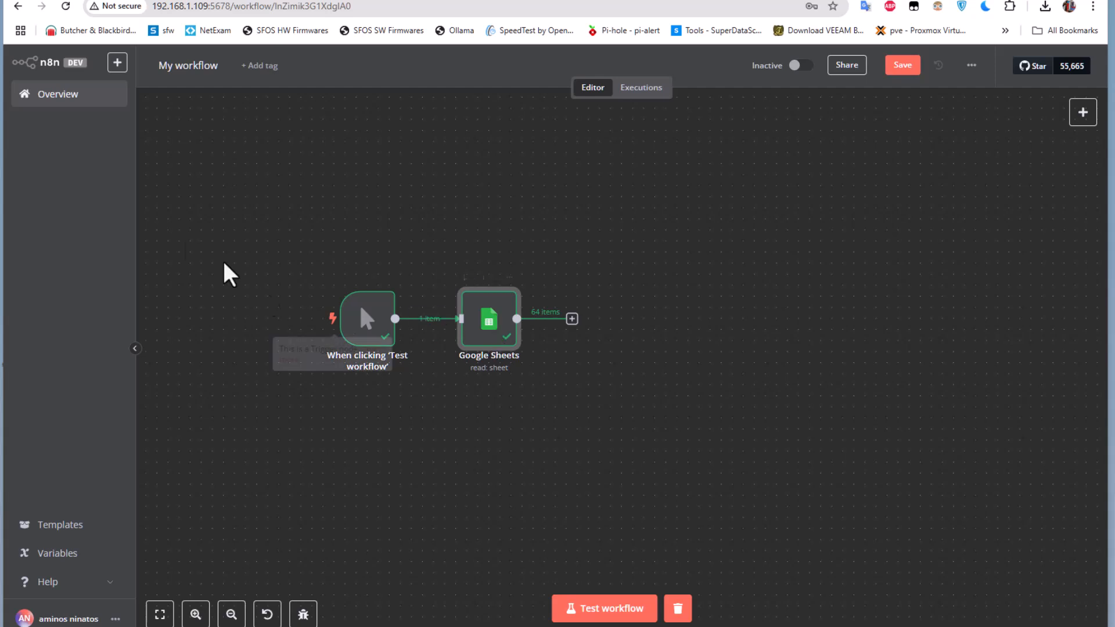
{"action": "left_click", "coordinate": [117, 64]}
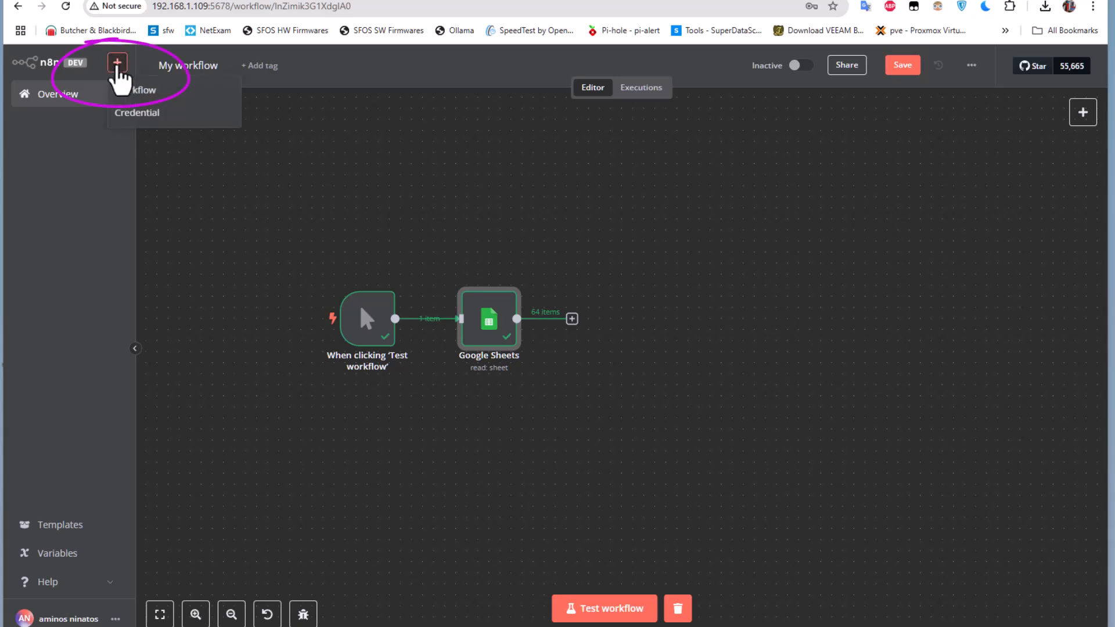
{"action": "left_click", "coordinate": [118, 65]}
{"action": "left_click", "coordinate": [117, 66]}
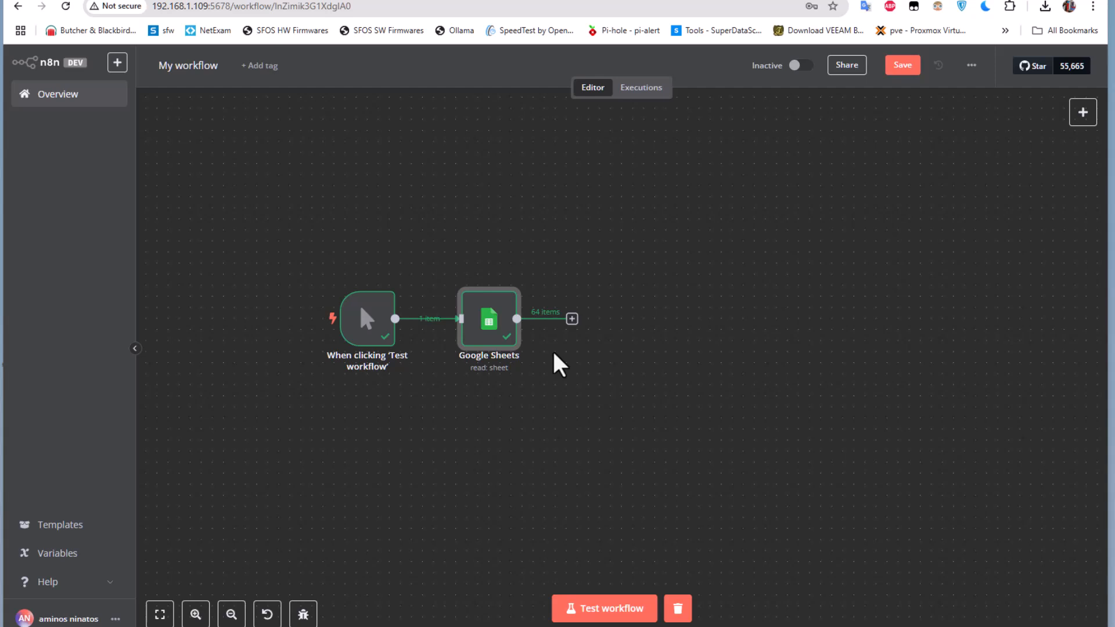
Check the name columns in the employees spreadsheet, then return to n8n and add an Edit Fields (Set) node after Google Sheets
{"action": "left_click", "coordinate": [328, 0]}
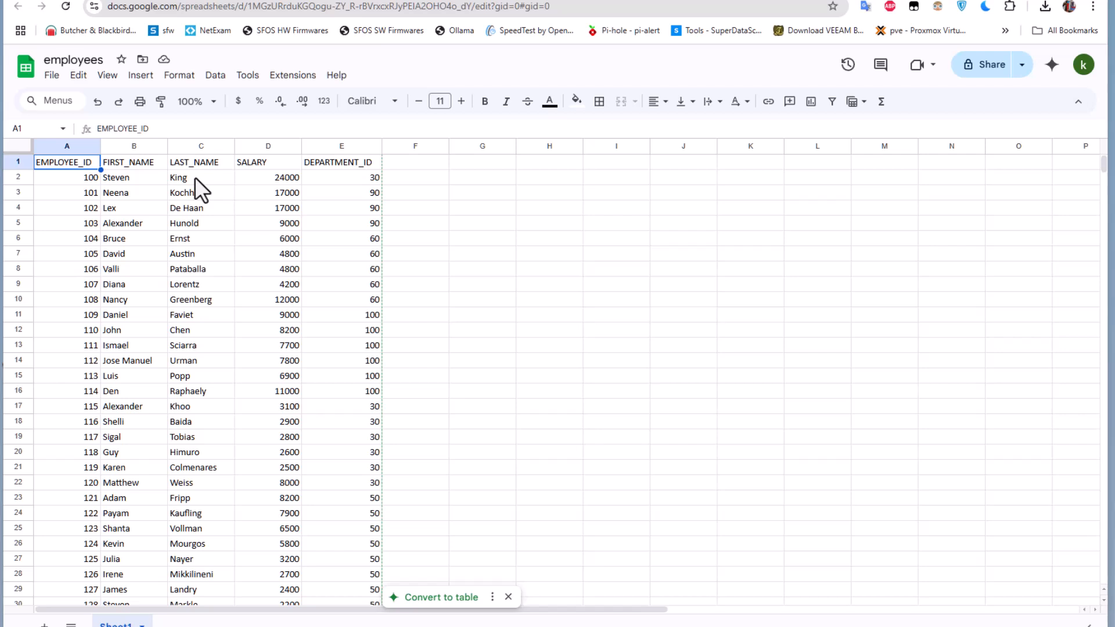
{"action": "left_click", "coordinate": [358, 0]}
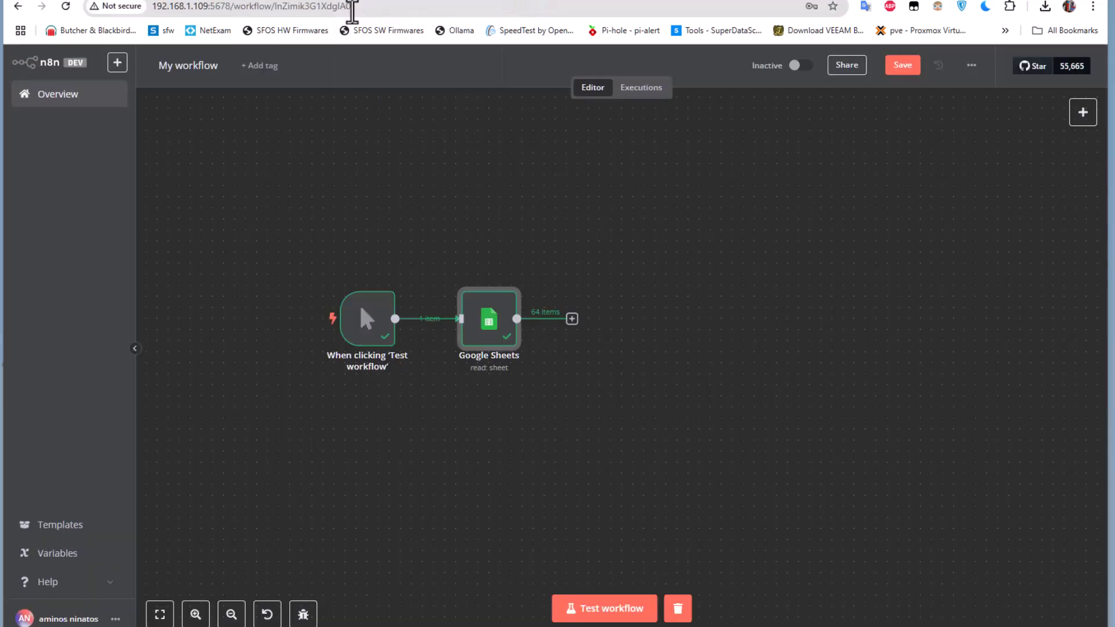
{"action": "left_click", "coordinate": [572, 321]}
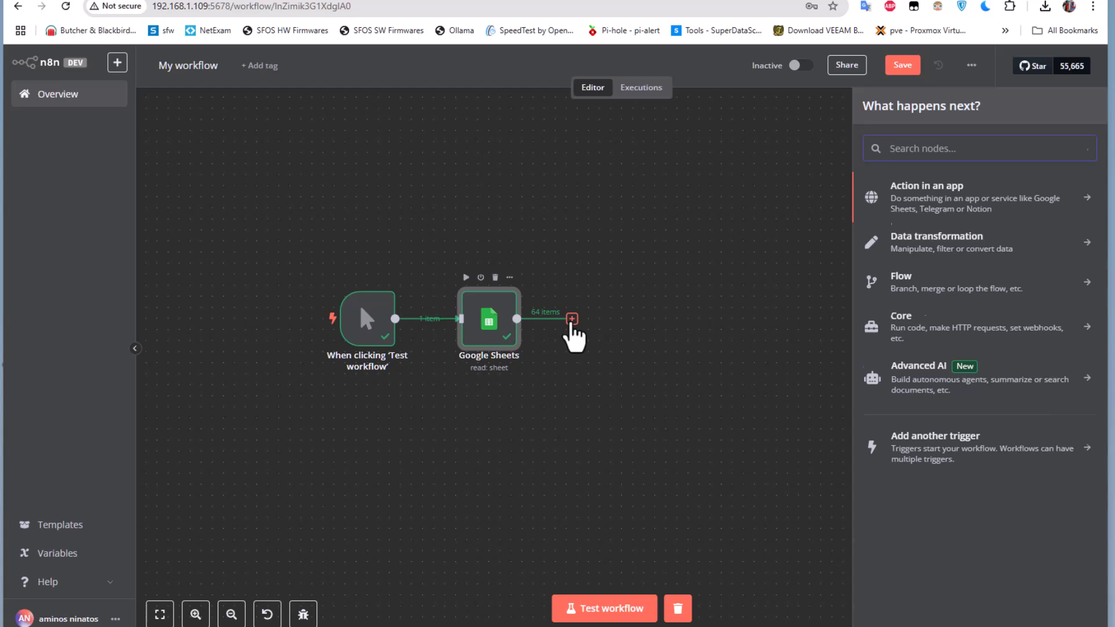
{"action": "type", "text": "edit"}
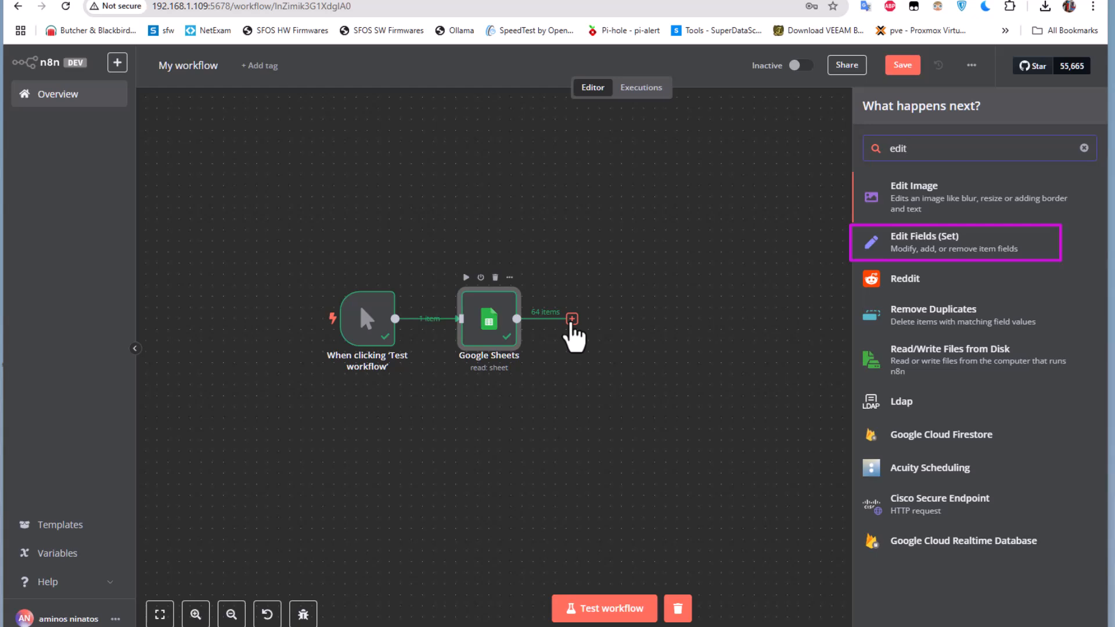
{"action": "left_click", "coordinate": [934, 256]}
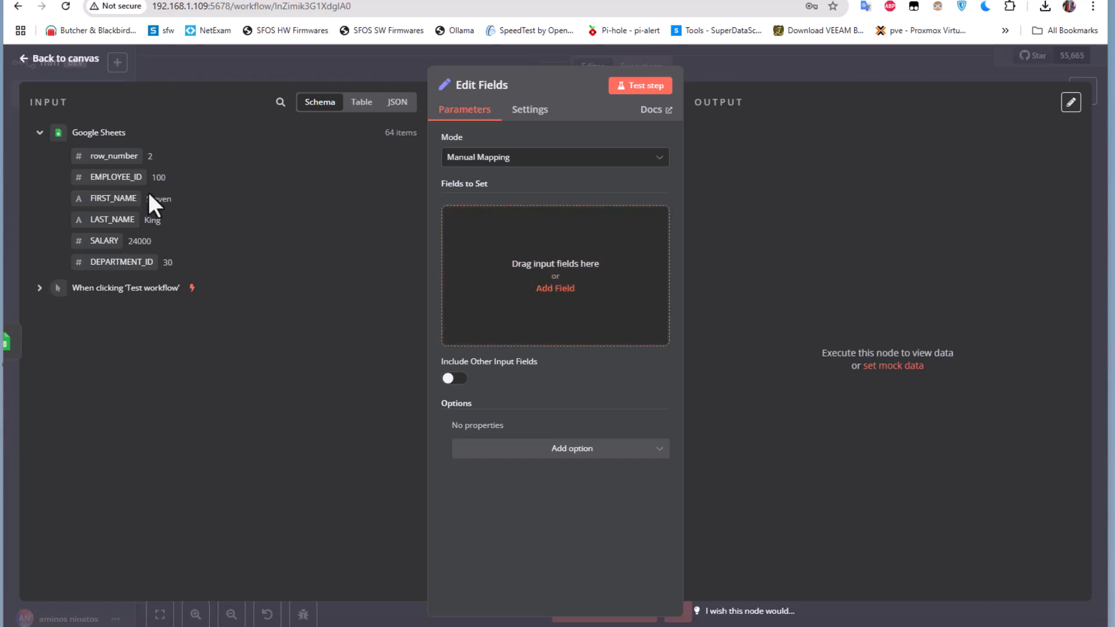
Keep Manual Mapping and map a string field that joins FIRST_NAME and LAST_NAME with a space between them
{"action": "left_click", "coordinate": [661, 165]}
{"action": "left_click", "coordinate": [661, 165]}
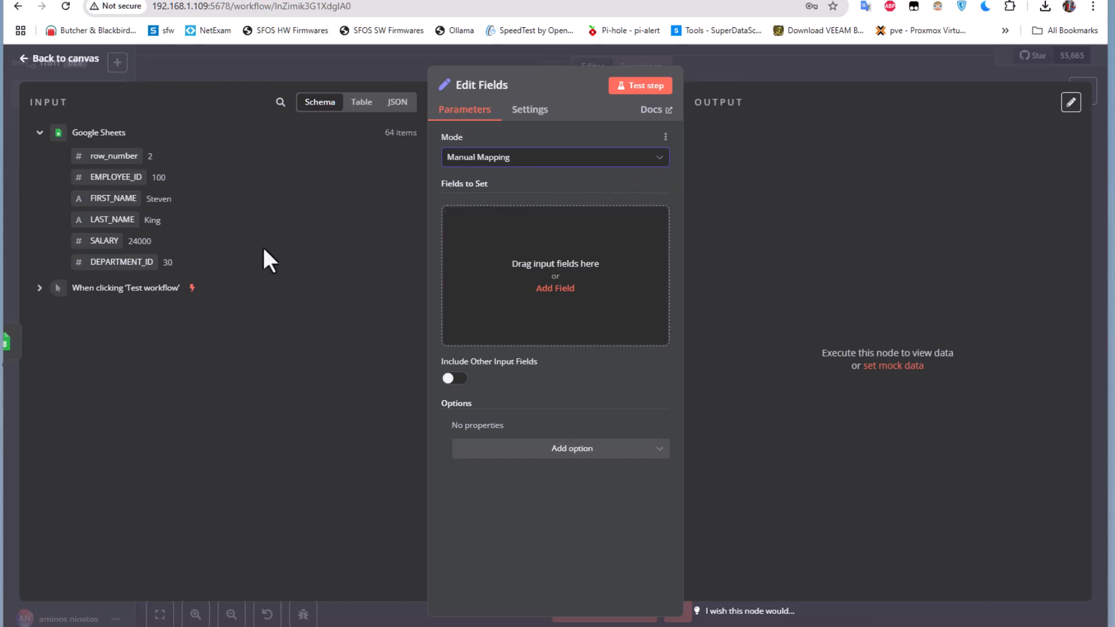
{"action": "left_click_drag", "start_coordinate": [112, 201], "coordinate": [506, 256]}
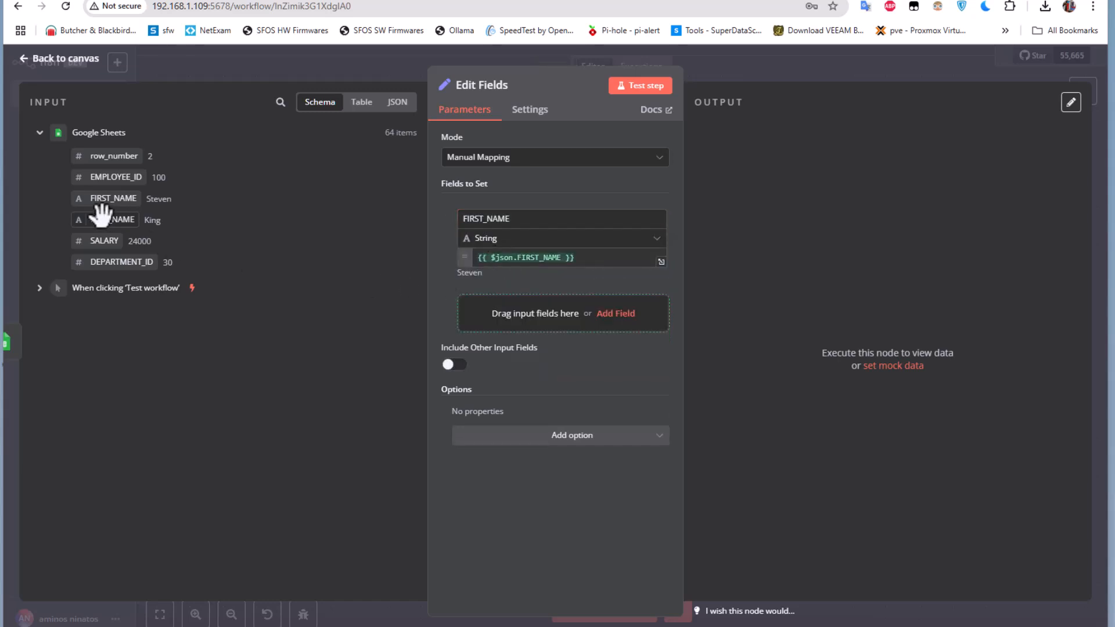
{"action": "left_click_drag", "start_coordinate": [112, 222], "coordinate": [625, 265]}
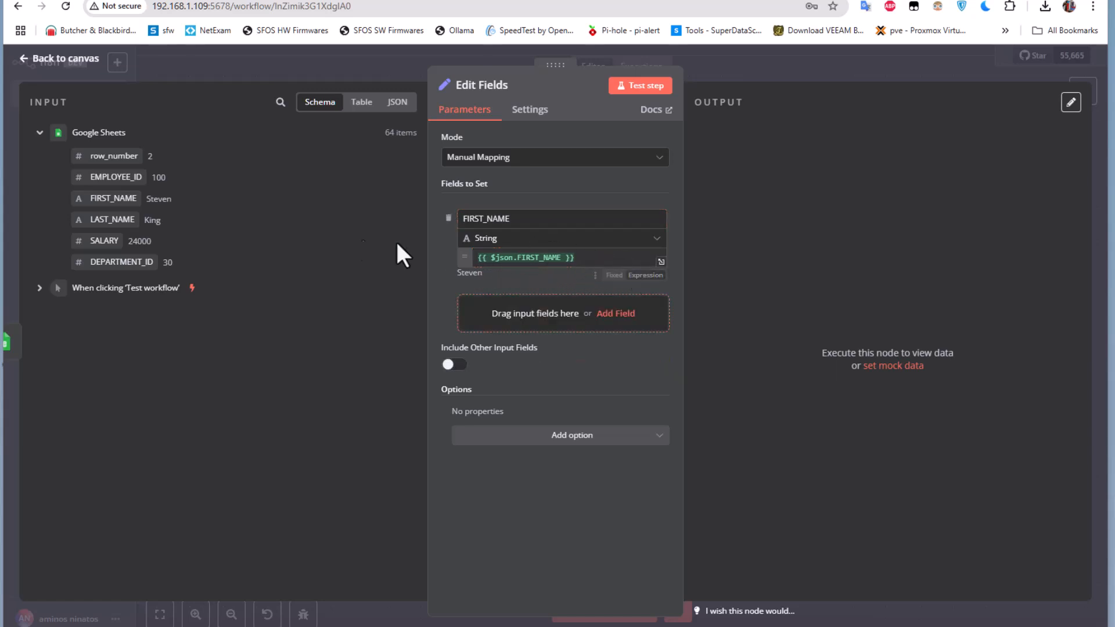
{"action": "left_click_drag", "start_coordinate": [88, 219], "coordinate": [639, 261]}
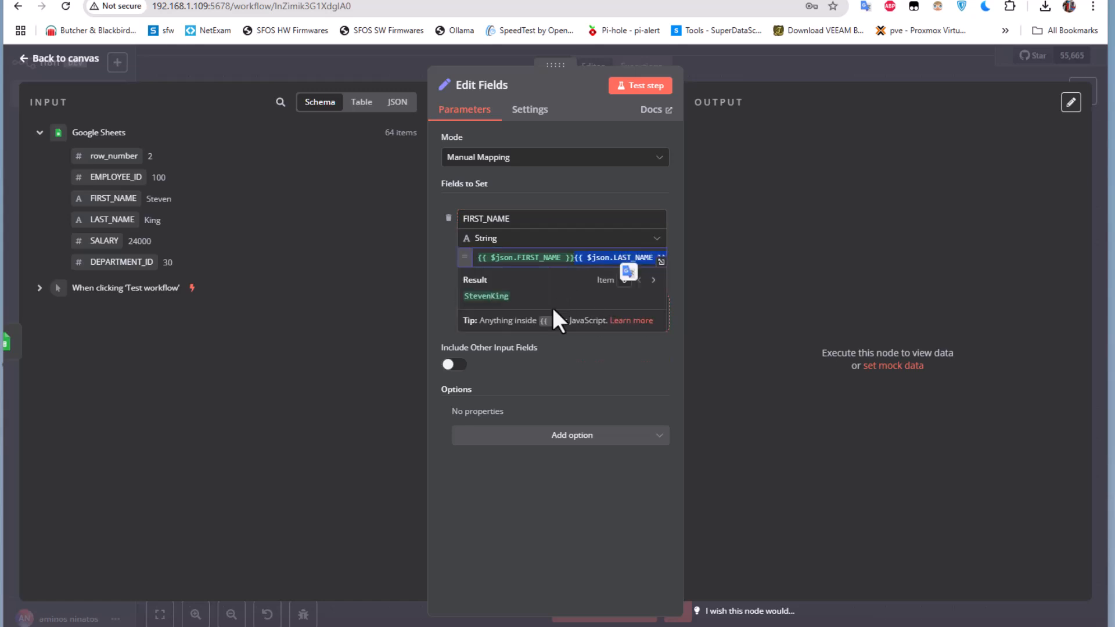
{"action": "left_click", "coordinate": [574, 261]}
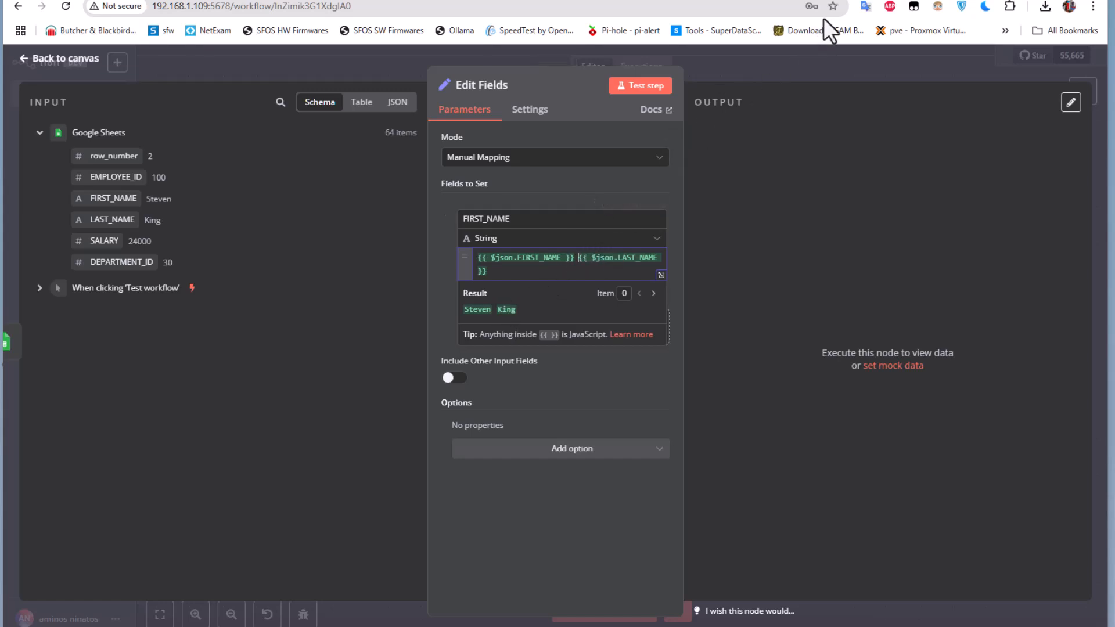
Rename the mapped field to FULL_NAME and test the Edit Fields step
{"action": "left_click", "coordinate": [484, 219]}
{"action": "key", "text": "BackSpace"}
{"action": "key", "text": "BackSpace"}
{"action": "key", "text": "BackSpace"}
{"action": "key", "text": "BackSpace"}
{"action": "type", "text": "U"}
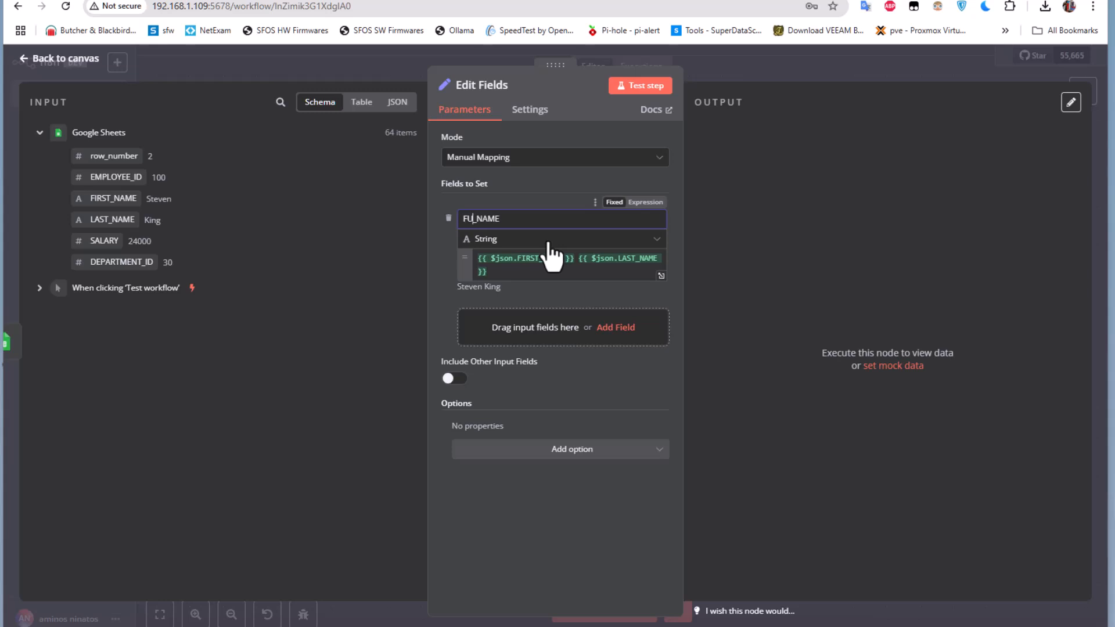
{"action": "type", "text": "LL"}
{"action": "left_click", "coordinate": [637, 91]}
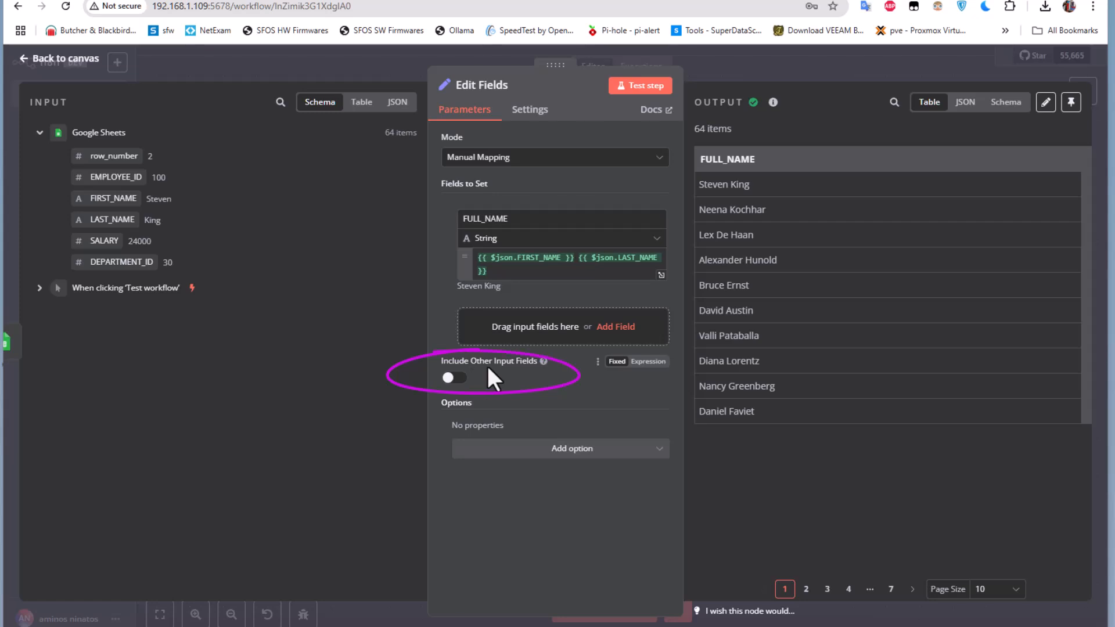
Include all other input fields in the Edit Fields output, retest and review the columns, and return to the canvas
{"action": "left_click", "coordinate": [454, 379]}
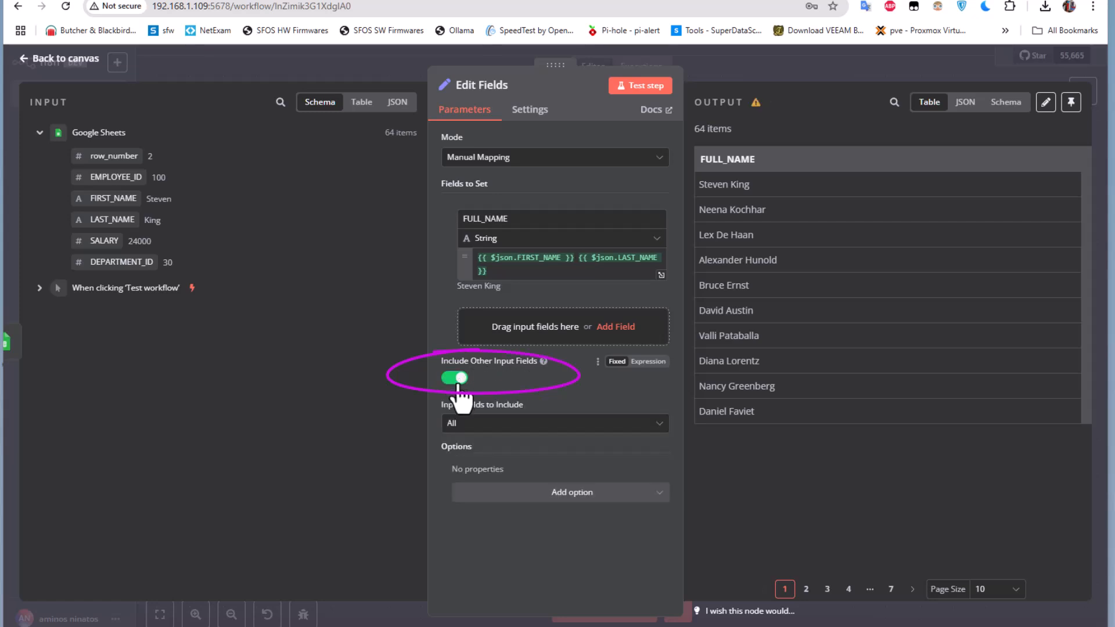
{"action": "left_click", "coordinate": [645, 87]}
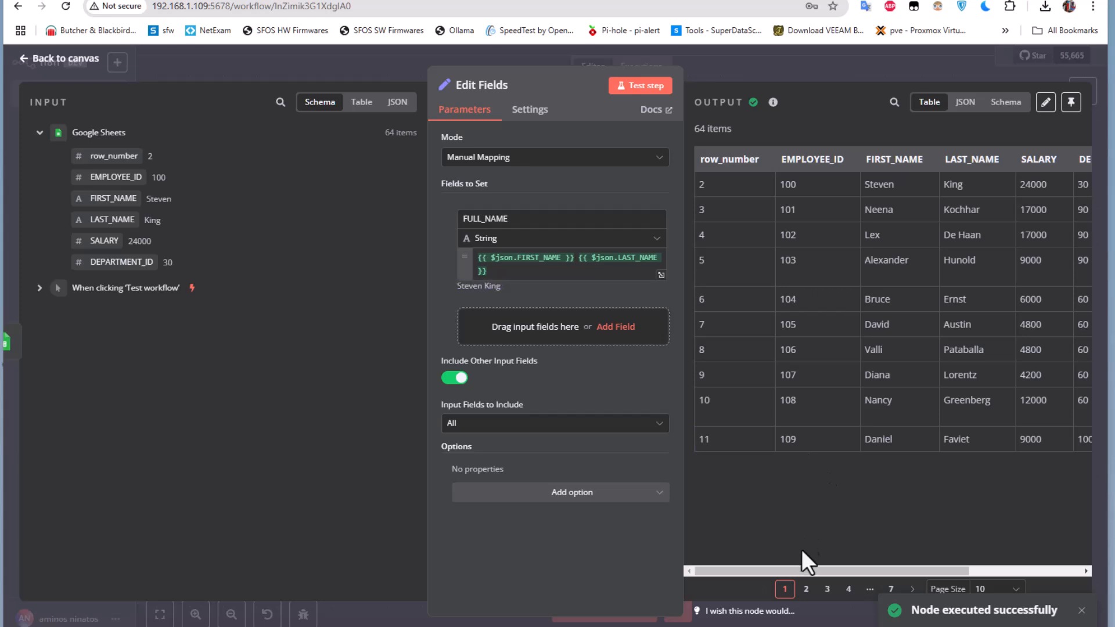
{"action": "left_click_drag", "start_coordinate": [807, 571], "coordinate": [981, 570]}
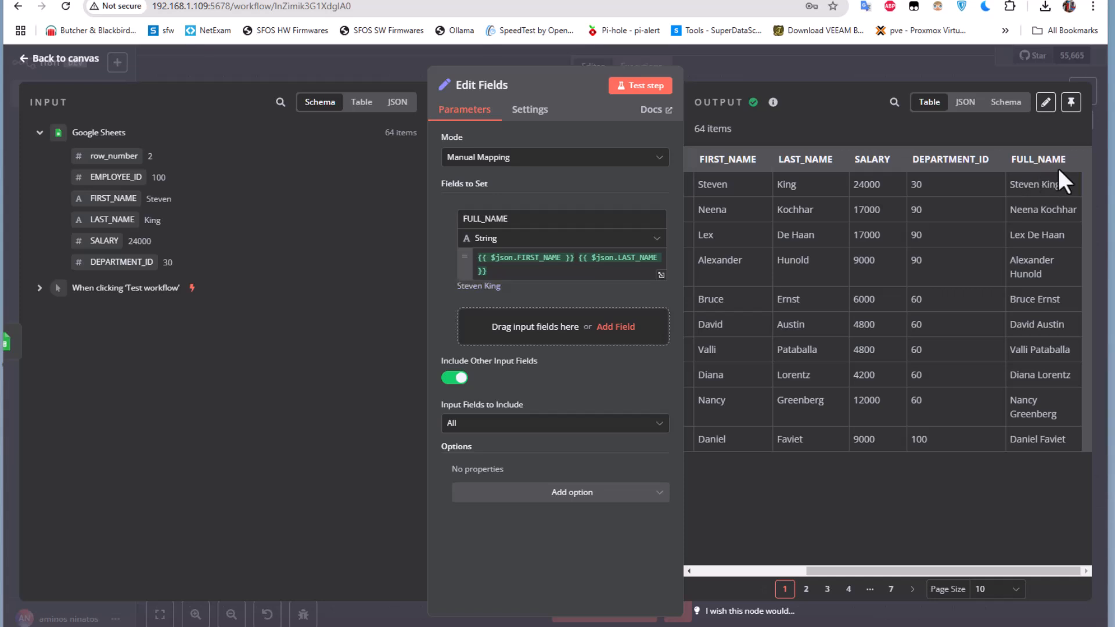
{"action": "left_click_drag", "start_coordinate": [998, 572], "coordinate": [816, 559]}
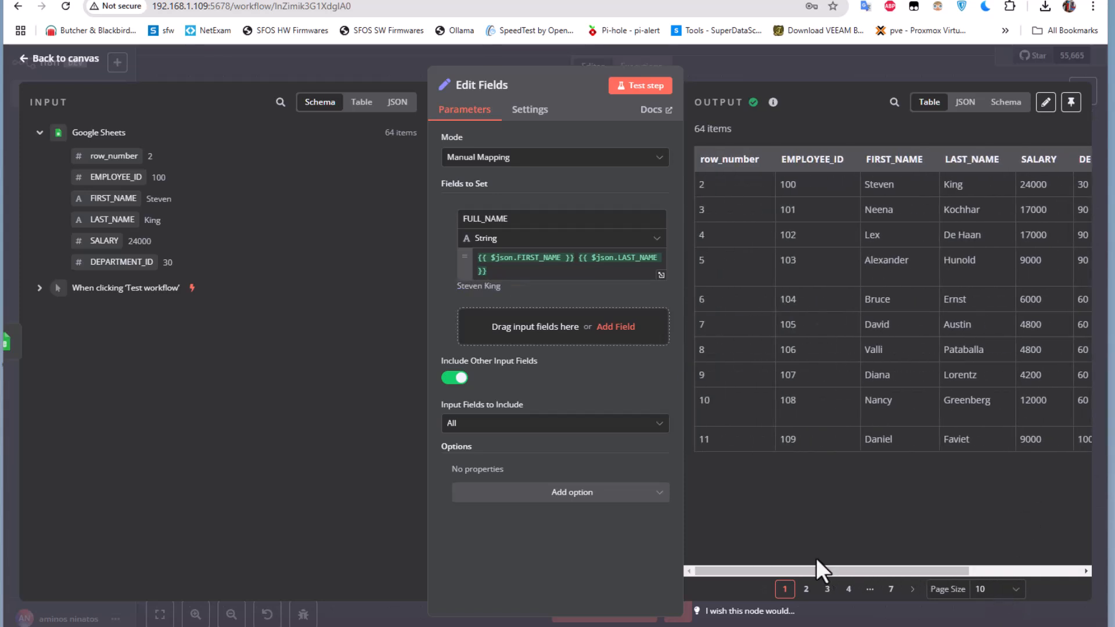
{"action": "left_click", "coordinate": [56, 60]}
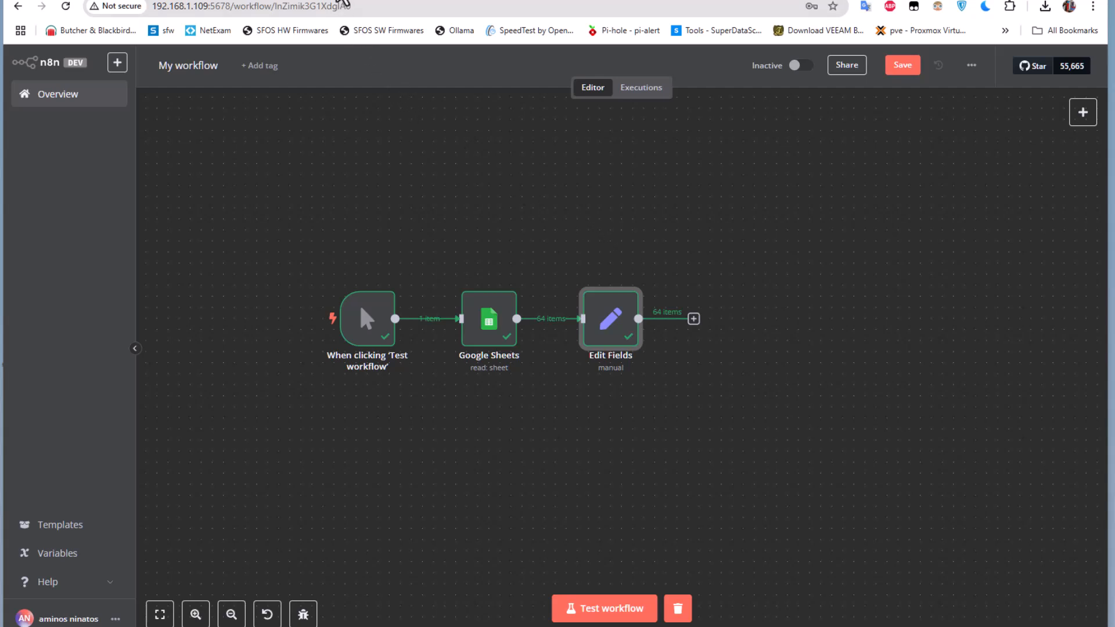
Check the department IDs in the employees spreadsheet, then return to n8n and add a Filter node after Edit Fields
{"action": "left_click", "coordinate": [320, 3]}
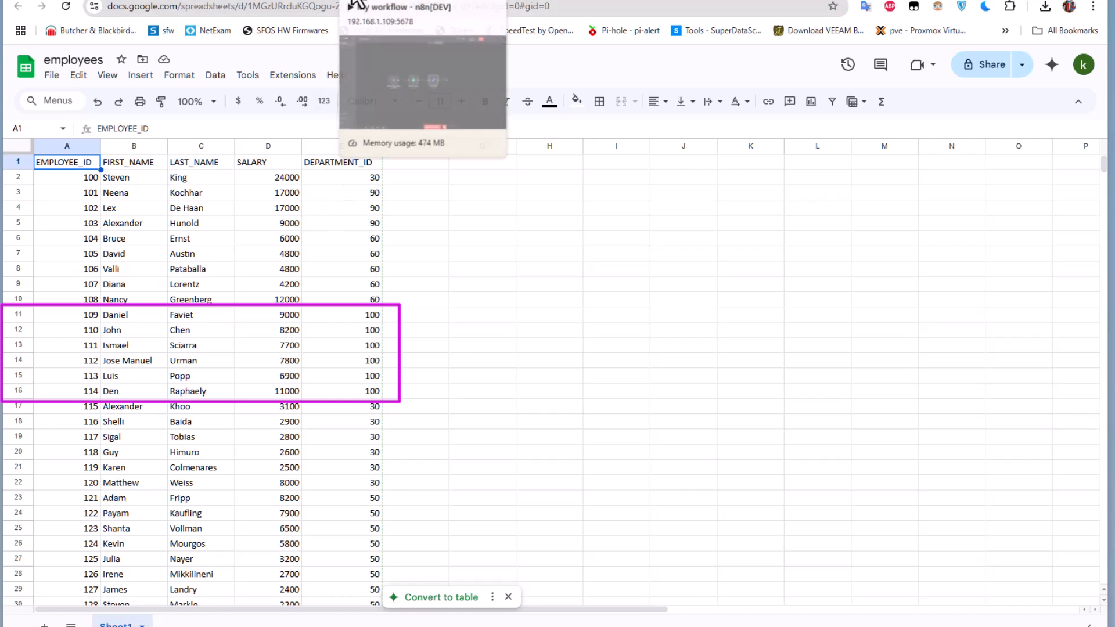
{"action": "left_click", "coordinate": [354, 2]}
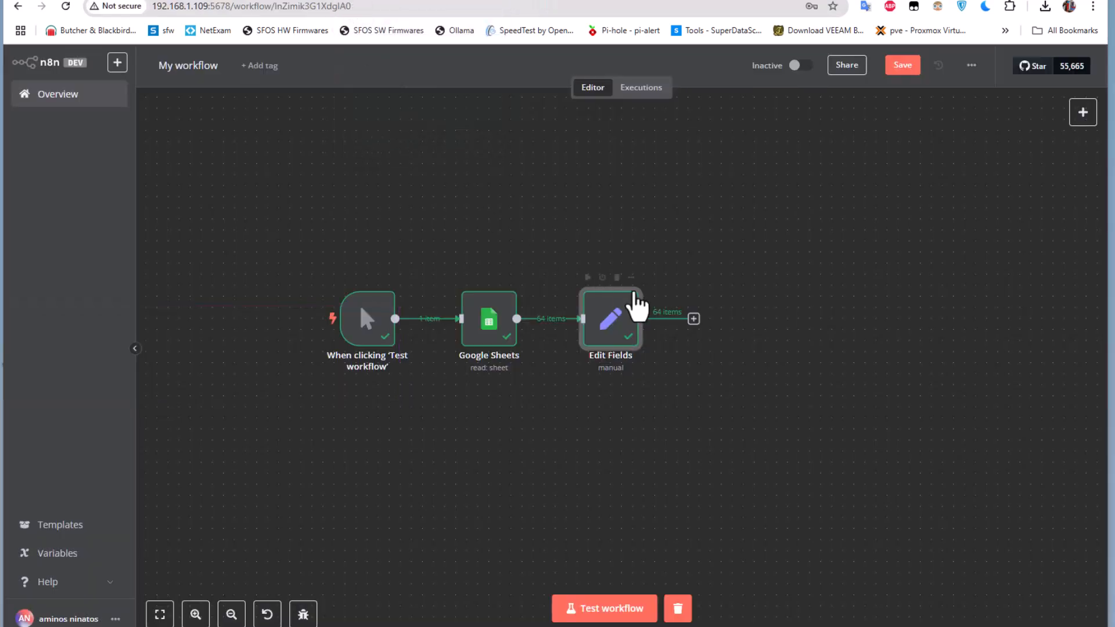
{"action": "left_click", "coordinate": [694, 320]}
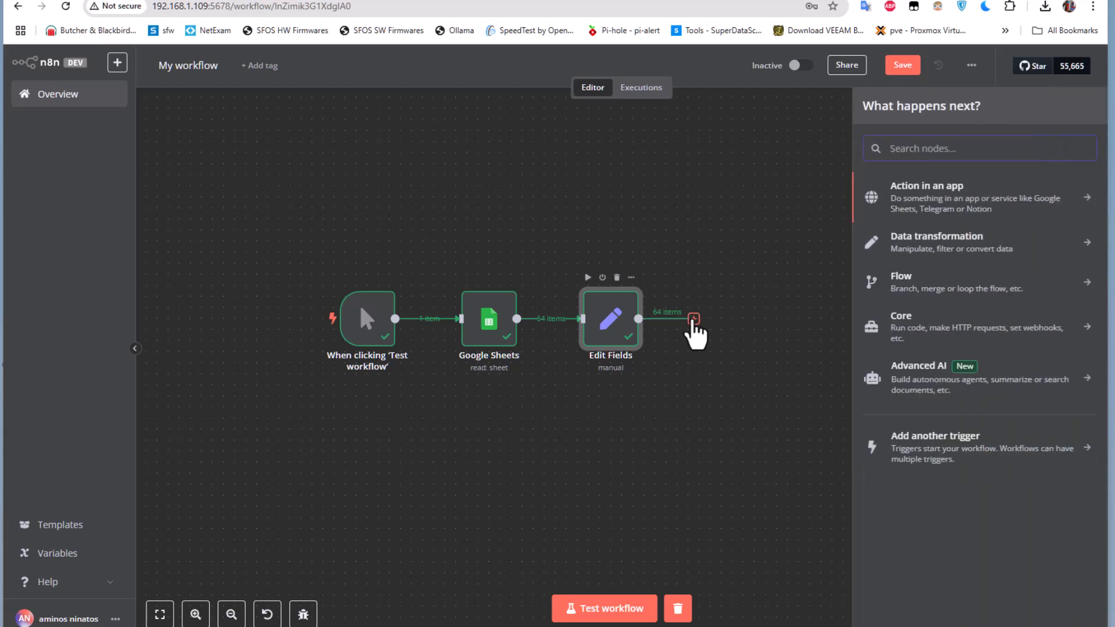
{"action": "type", "text": "filte"}
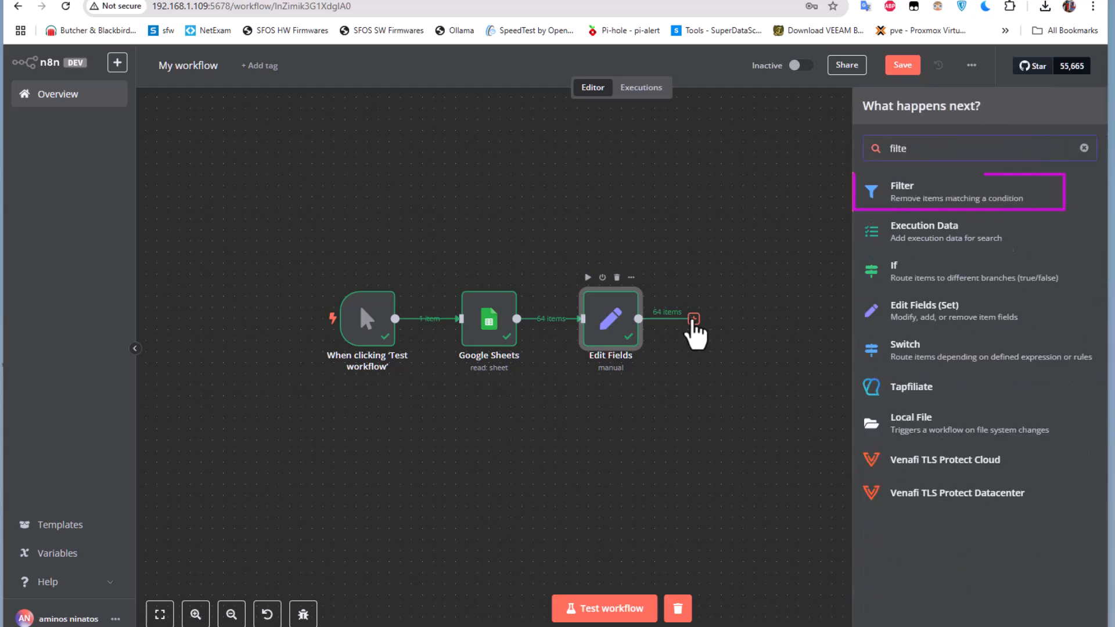
{"action": "left_click", "coordinate": [907, 200]}
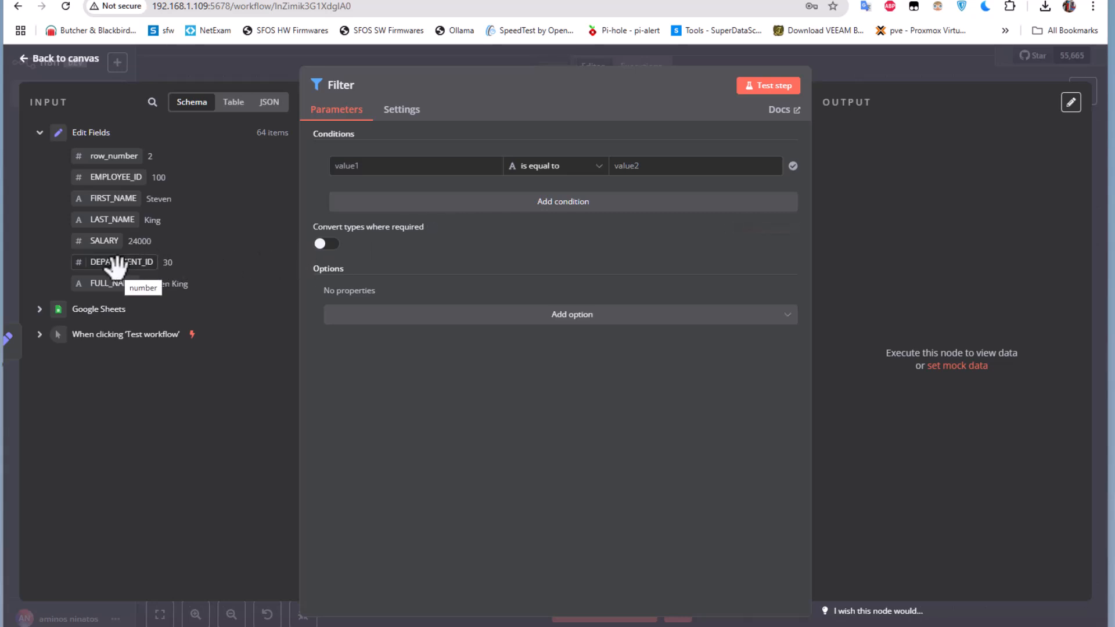
{"action": "left_click_drag", "start_coordinate": [118, 261], "coordinate": [373, 169]}
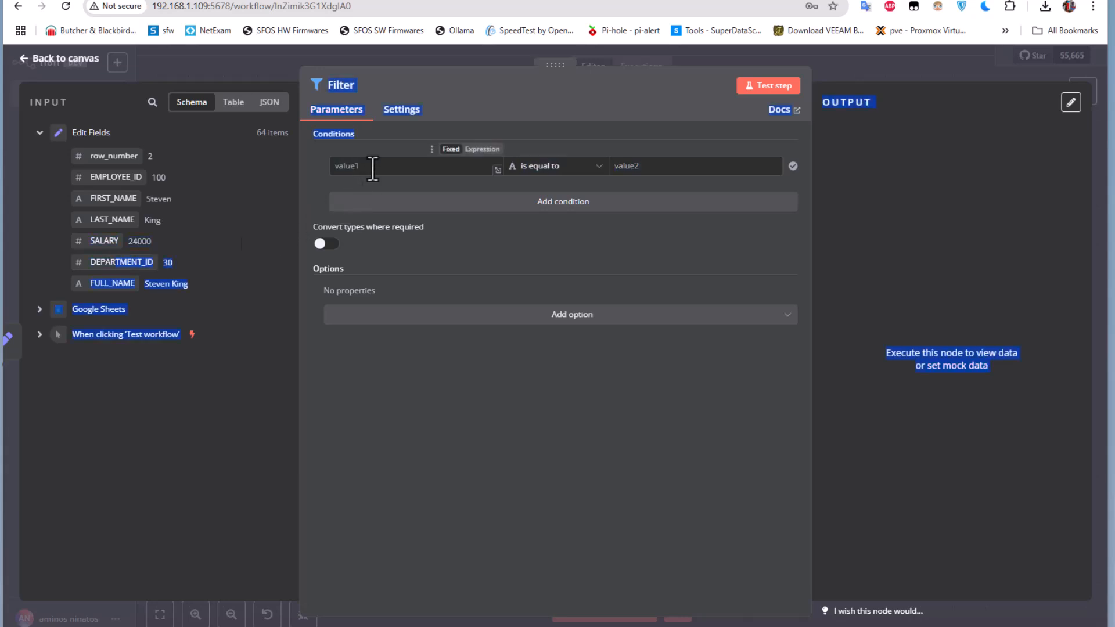
{"action": "left_click", "coordinate": [199, 400]}
{"action": "left_click_drag", "start_coordinate": [81, 284], "coordinate": [397, 166]}
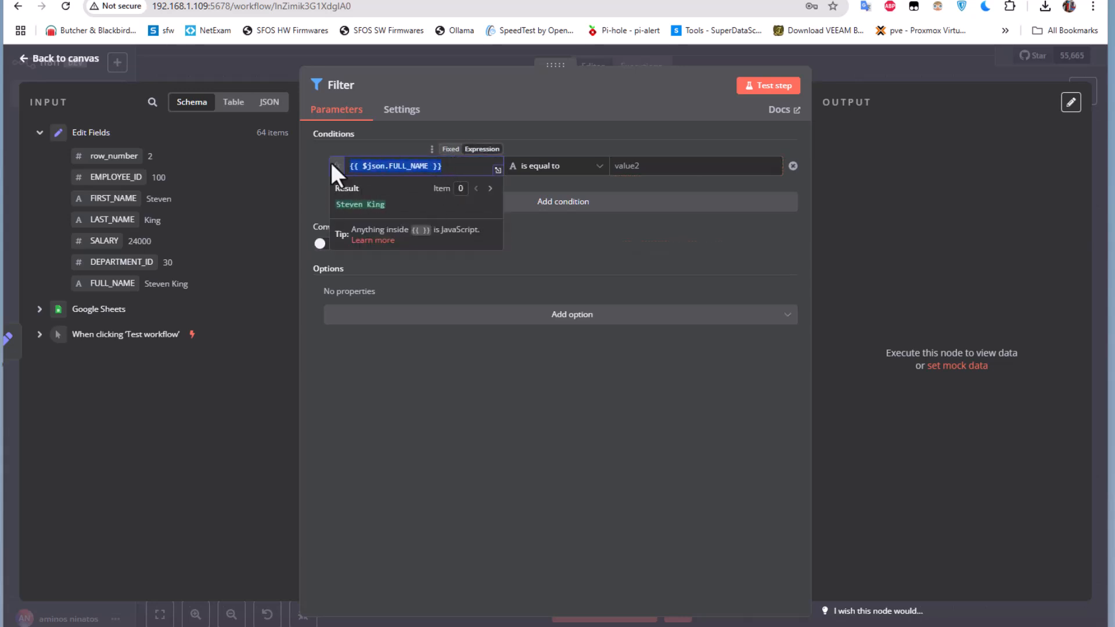
{"action": "key", "text": "BackSpace"}
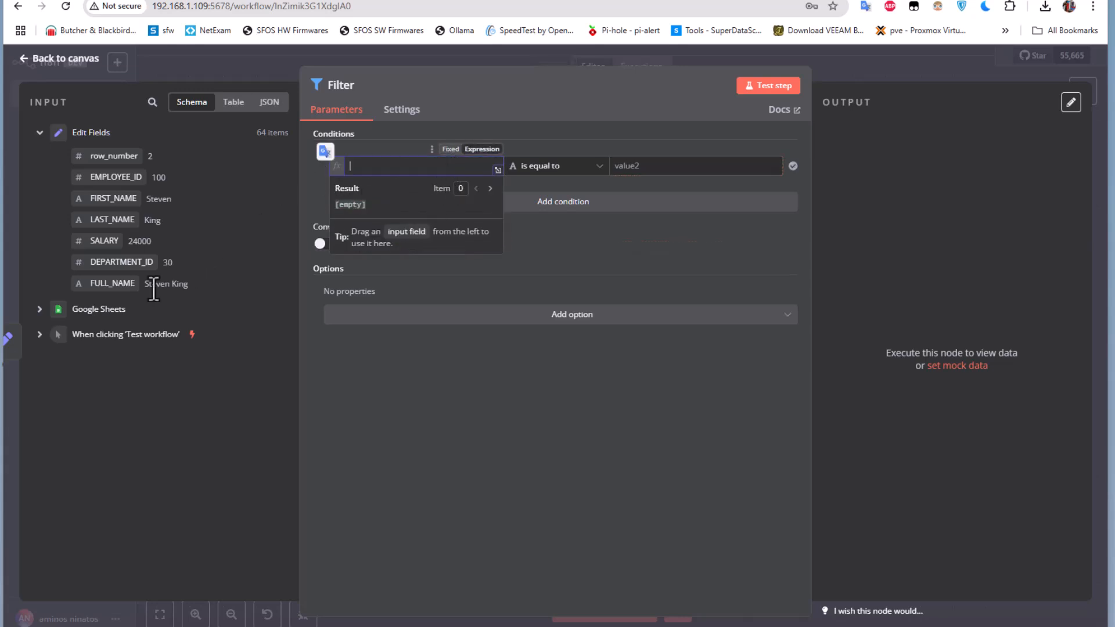
Set the Filter condition to keep items whose DEPARTMENT_ID is equal to 100, using the Number comparison
{"action": "left_click_drag", "start_coordinate": [106, 264], "coordinate": [395, 167]}
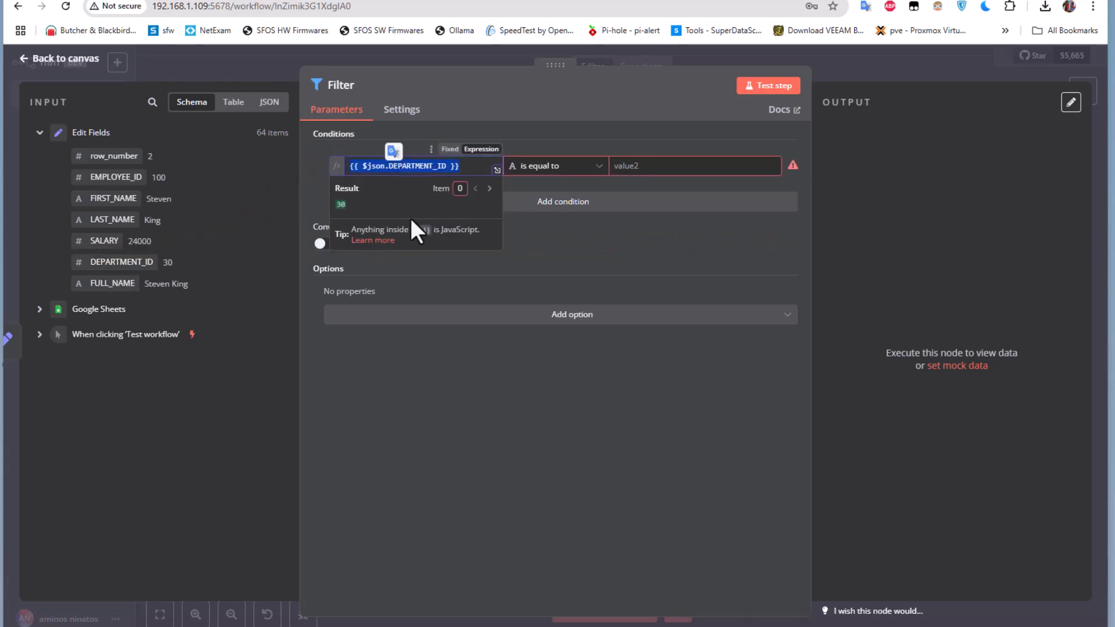
{"action": "left_click", "coordinate": [601, 170]}
{"action": "mouse_move", "coordinate": [556, 226]}
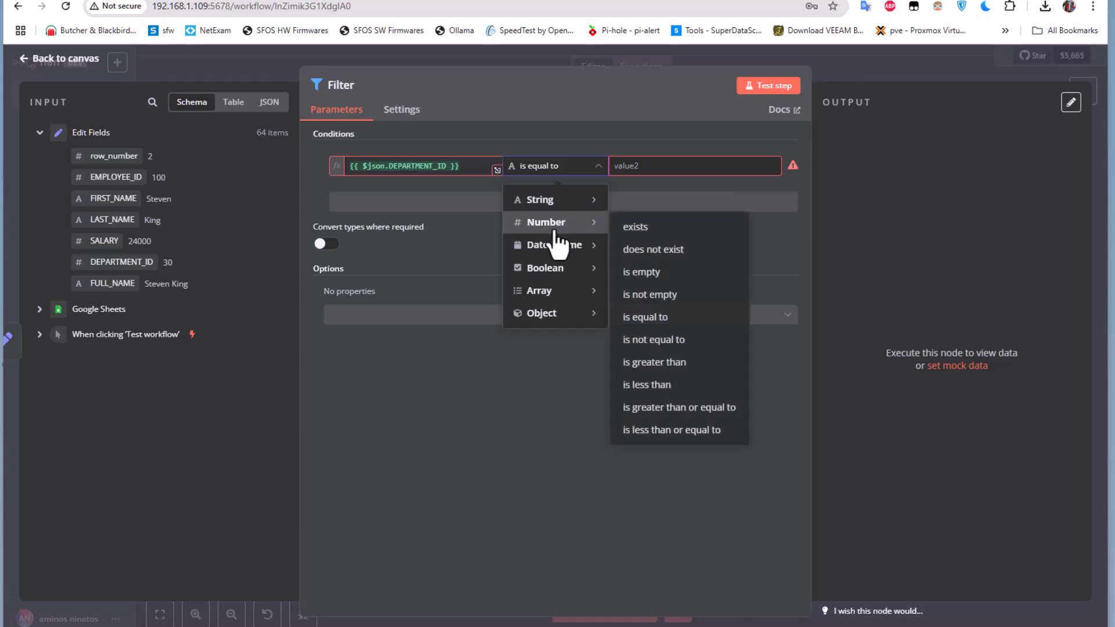
{"action": "left_click", "coordinate": [662, 318]}
{"action": "left_click_drag", "start_coordinate": [644, 167], "coordinate": [586, 163]}
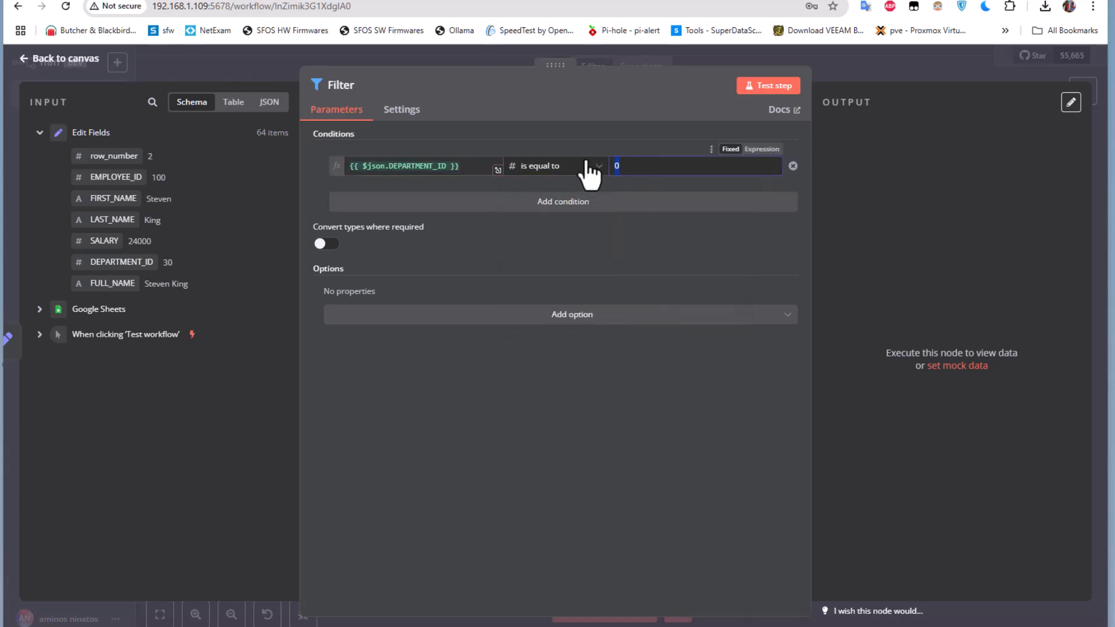
{"action": "type", "text": "100"}
Test the Filter step and review the kept rows, then return to the canvas and shift the Filter node slightly closer to Edit Fields
{"action": "left_click", "coordinate": [766, 87]}
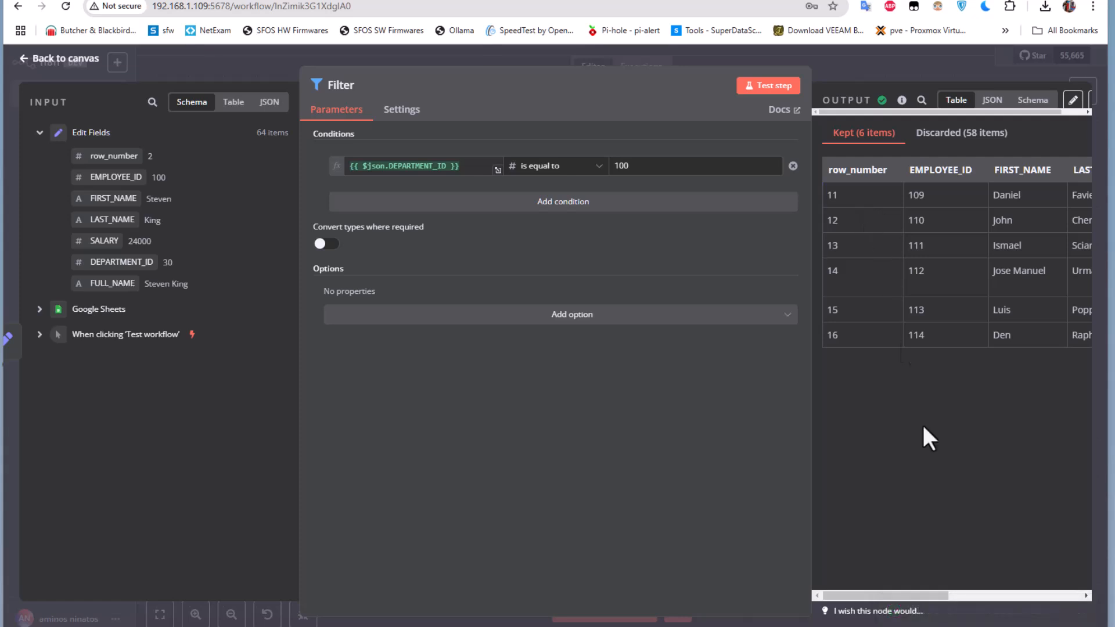
{"action": "mouse_move", "coordinate": [901, 598]}
{"action": "left_mouse_down"}
{"action": "mouse_move", "coordinate": [1028, 594]}
{"action": "mouse_move", "coordinate": [884, 592]}
{"action": "left_mouse_up"}
{"action": "left_click", "coordinate": [45, 63]}
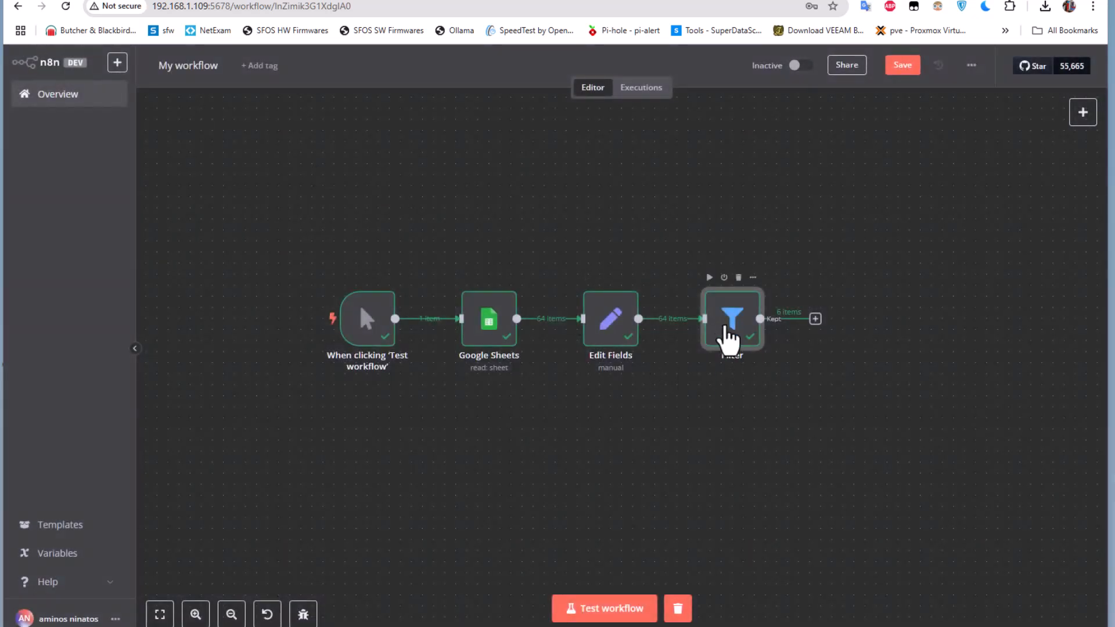
{"action": "left_click_drag", "start_coordinate": [712, 317], "coordinate": [701, 317]}
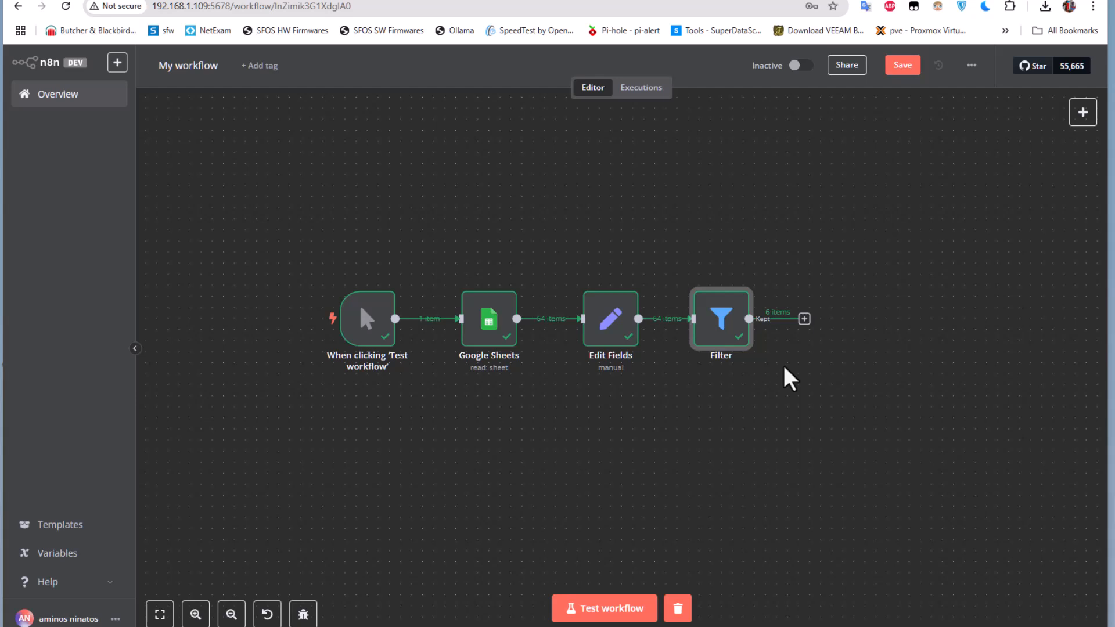
Check the notifications channel in Slack, then return to n8n and add a Slack node with the Send a message action after Filter
{"action": "left_click", "coordinate": [581, 2]}
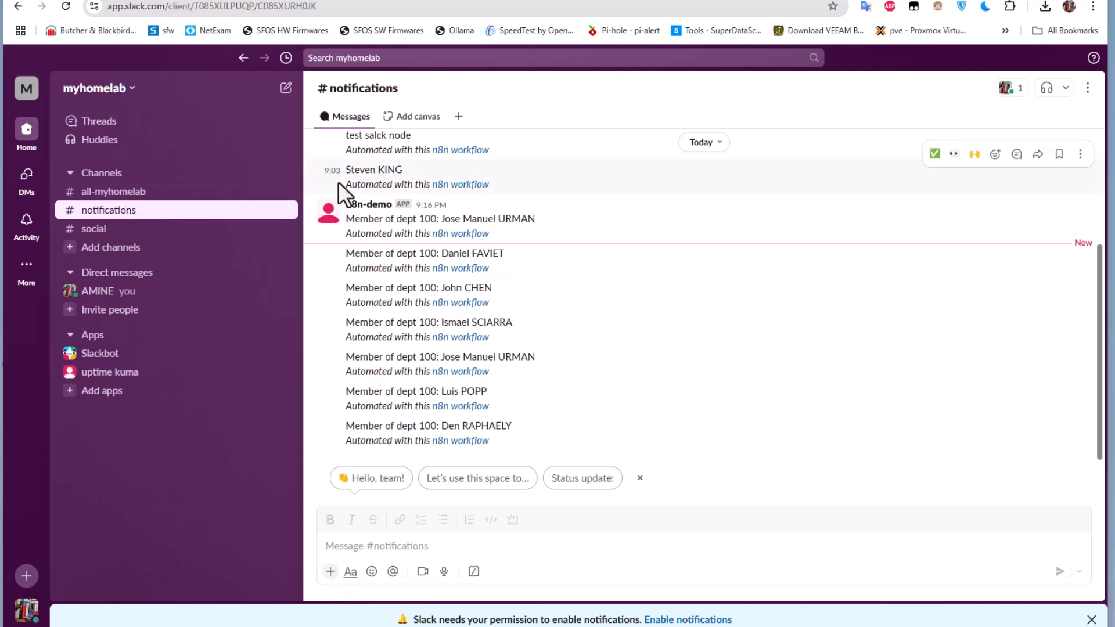
{"action": "left_click", "coordinate": [350, 3]}
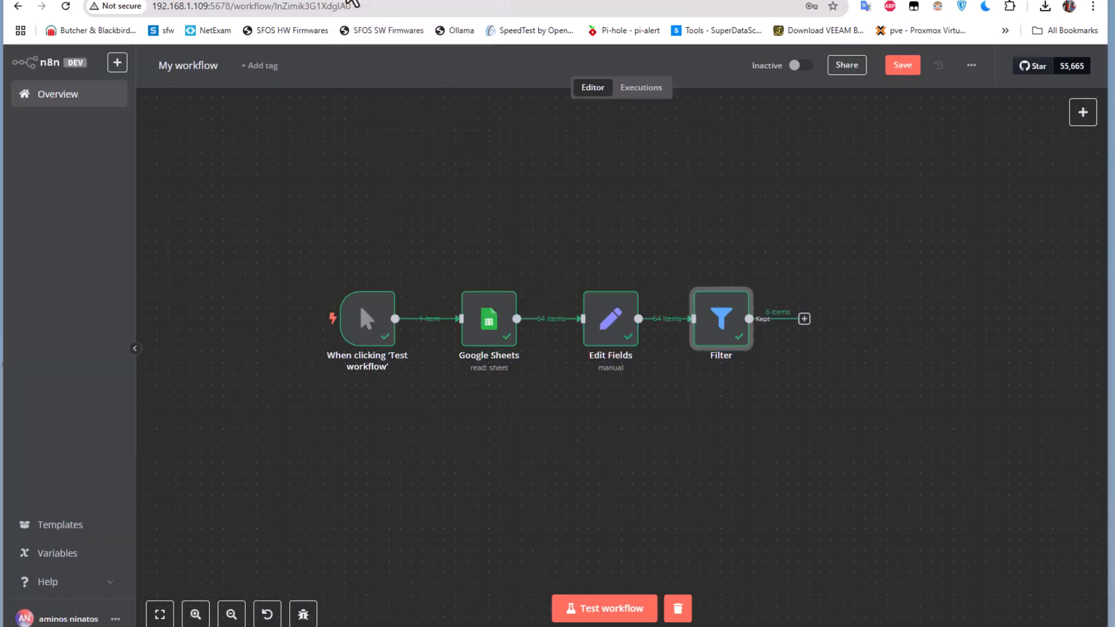
{"action": "left_click", "coordinate": [804, 319]}
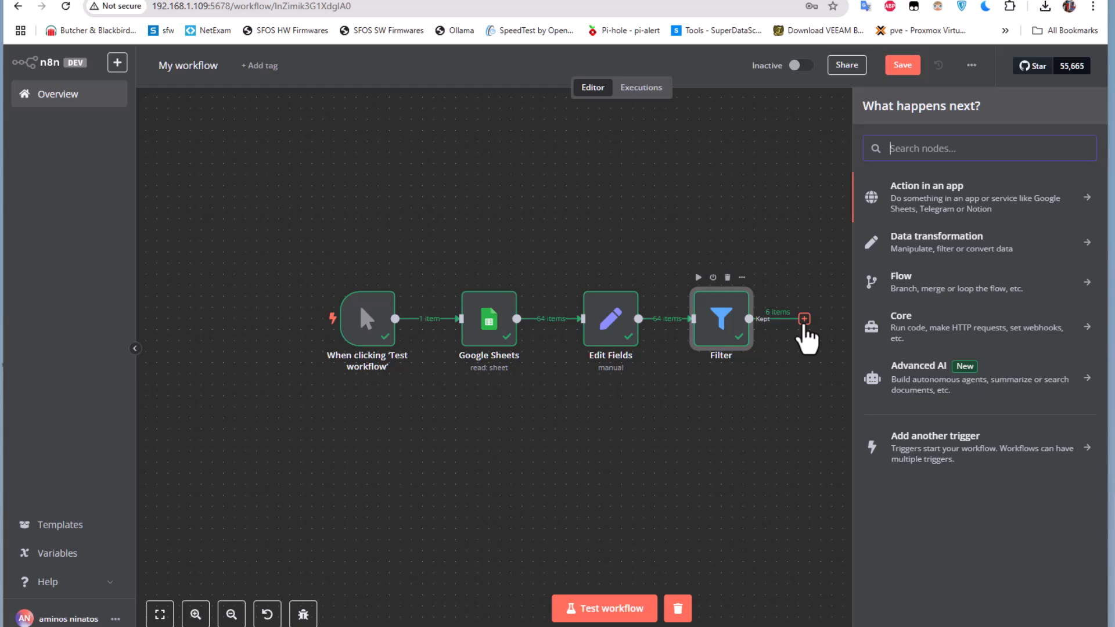
{"action": "type", "text": "slack"}
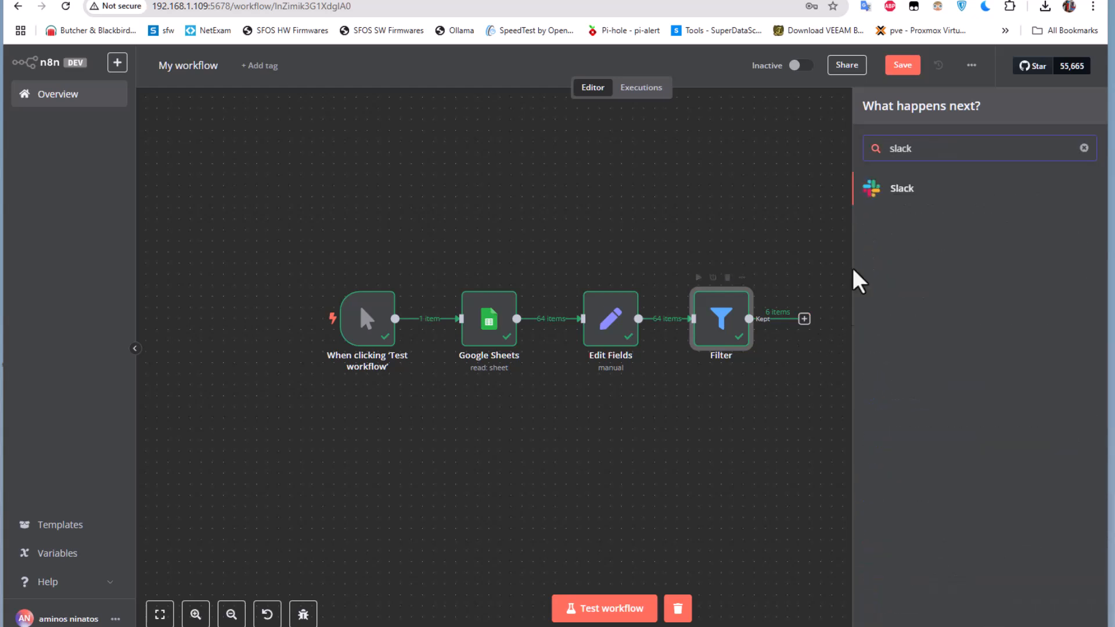
{"action": "left_click", "coordinate": [902, 191]}
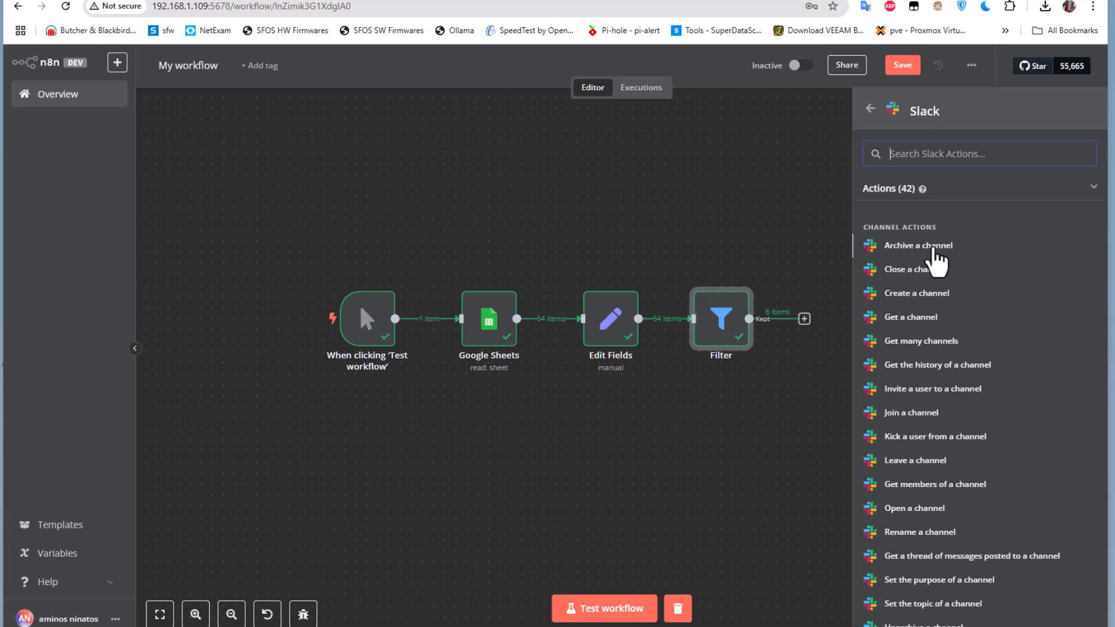
{"action": "type", "text": "se"}
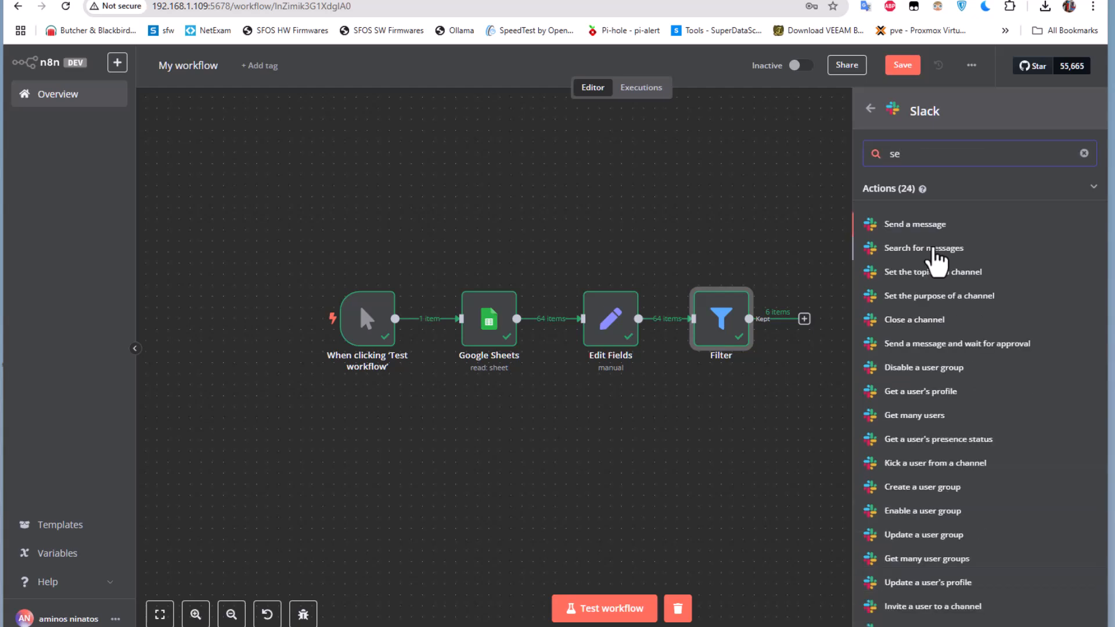
{"action": "left_click", "coordinate": [909, 226]}
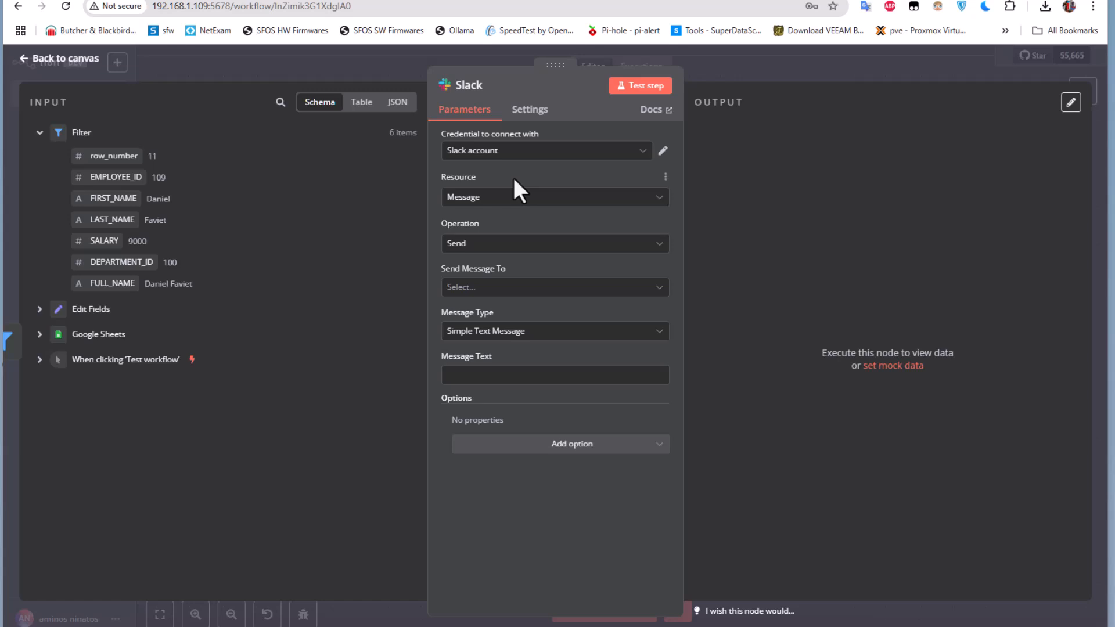
Start a new credential for the Slack node and open the Slack API Apps page linked in the n8n credential documentation
{"action": "left_click", "coordinate": [643, 155]}
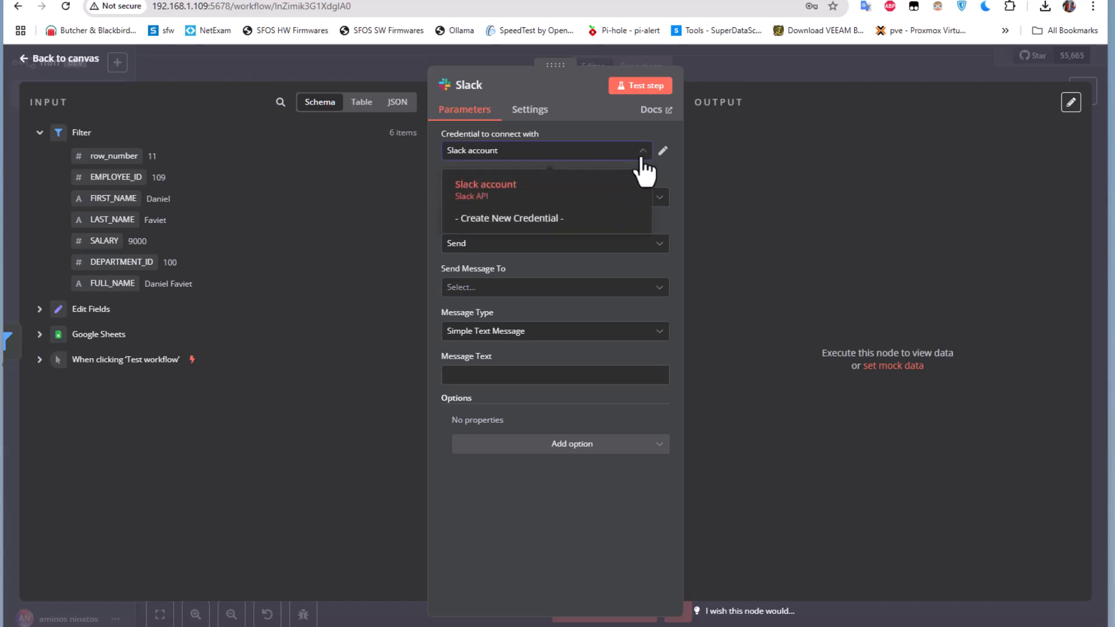
{"action": "left_click", "coordinate": [517, 221]}
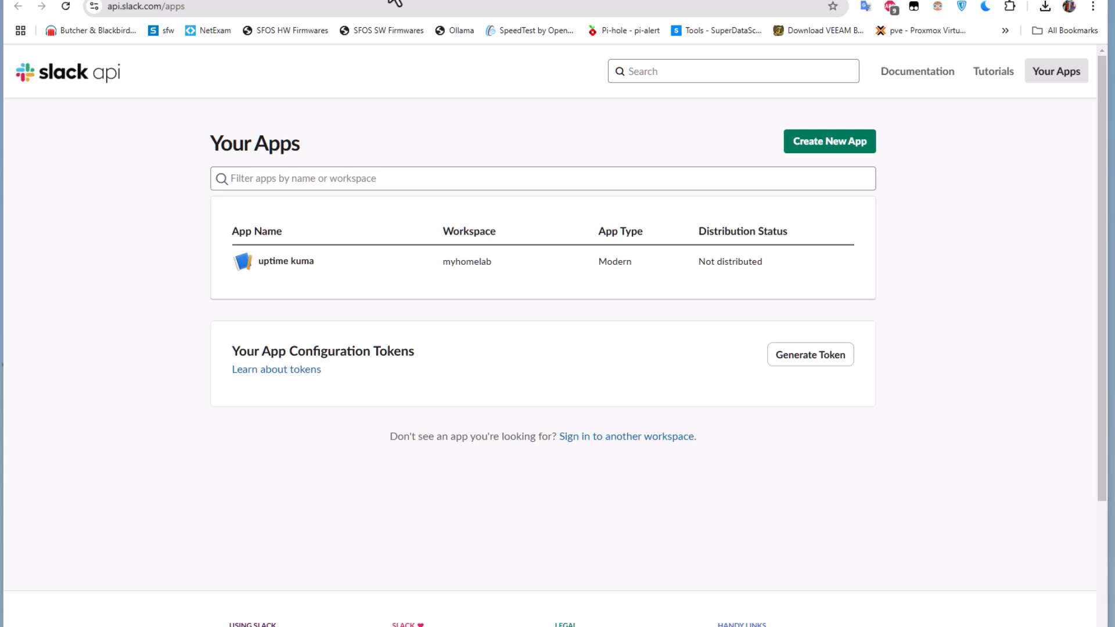
{"action": "left_click", "coordinate": [368, 0]}
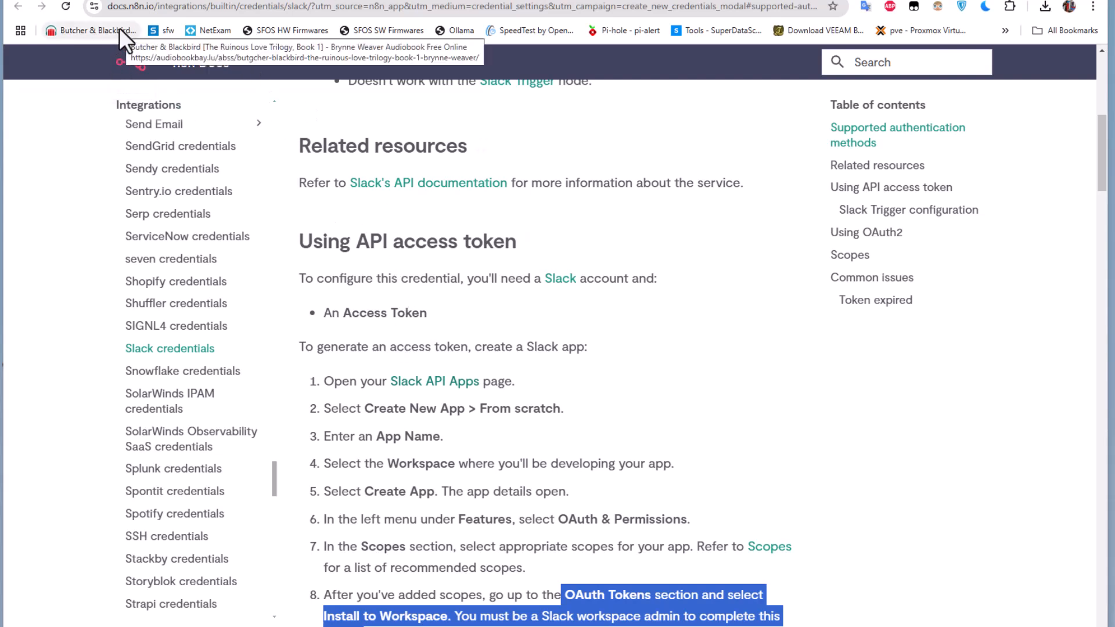
{"action": "right_click", "coordinate": [433, 384]}
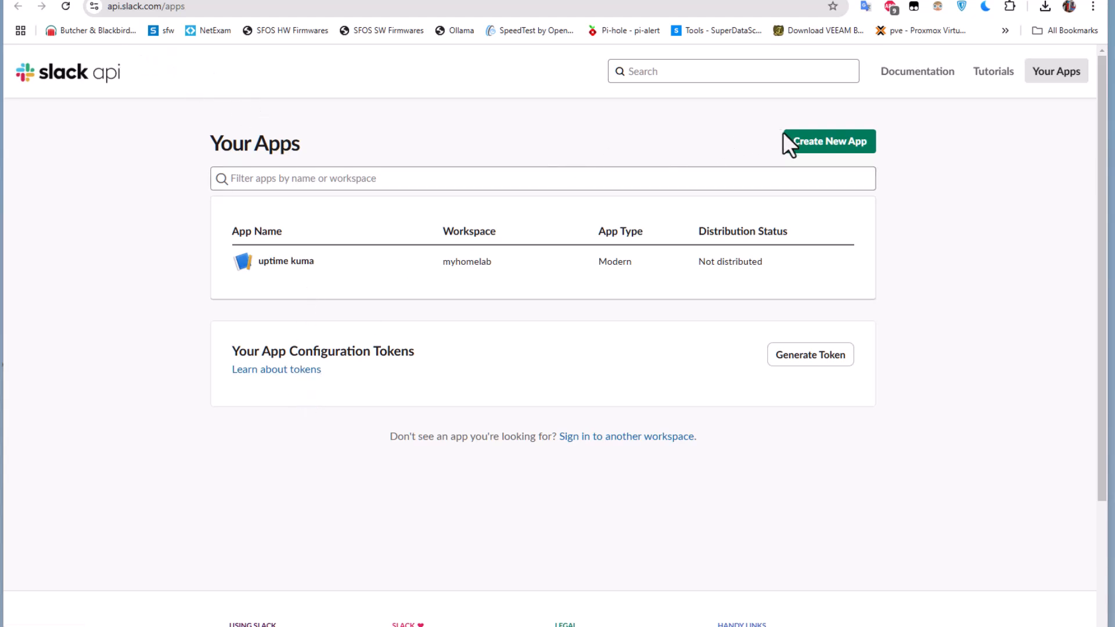
Create a new Slack app from scratch named n8n in the myhomelab workspace
{"action": "left_click", "coordinate": [817, 144]}
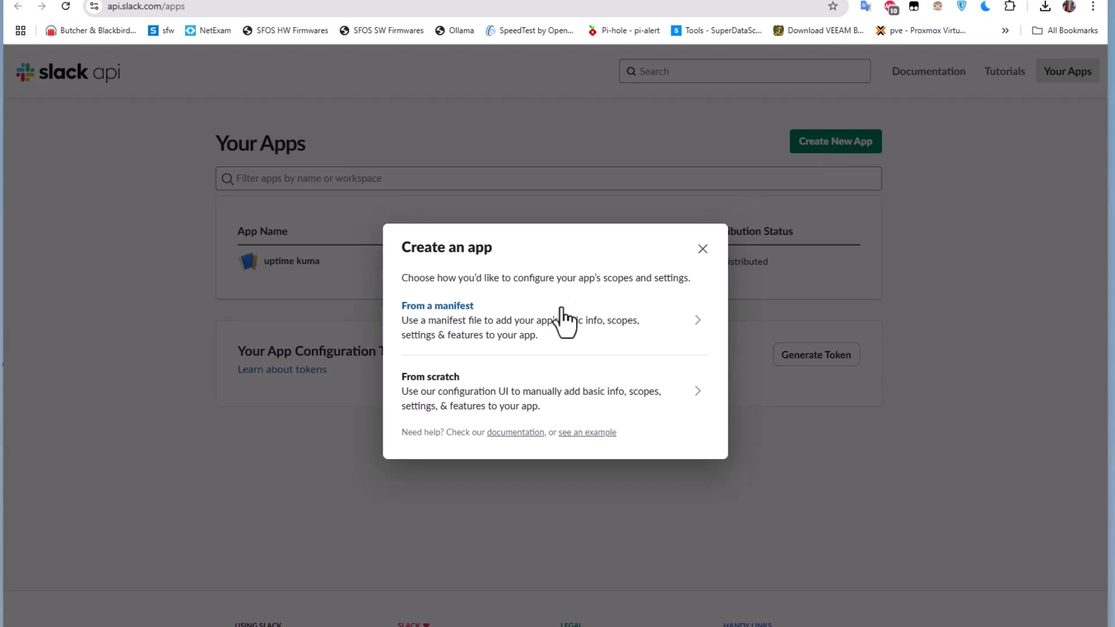
{"action": "left_click", "coordinate": [446, 401]}
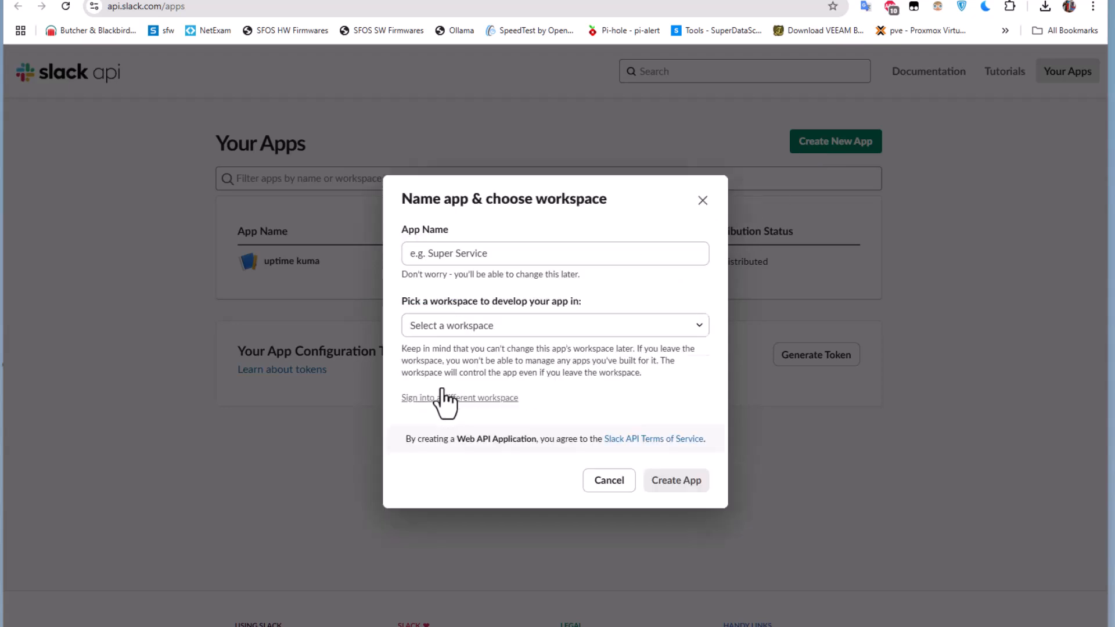
{"action": "left_click", "coordinate": [437, 261]}
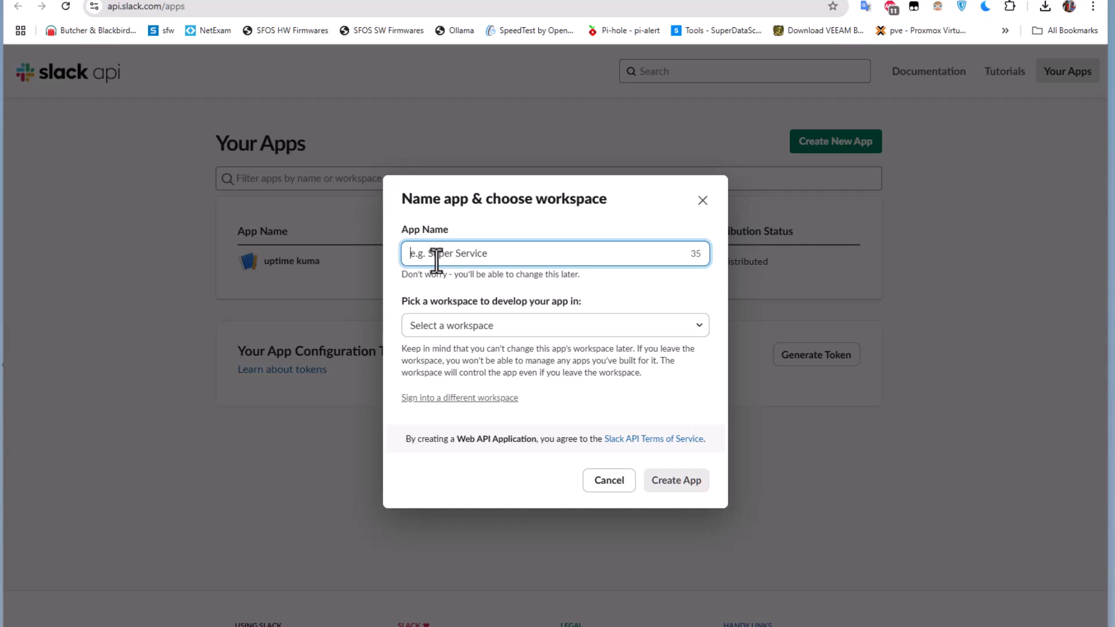
{"action": "type", "text": "n8n"}
{"action": "left_click", "coordinate": [469, 327]}
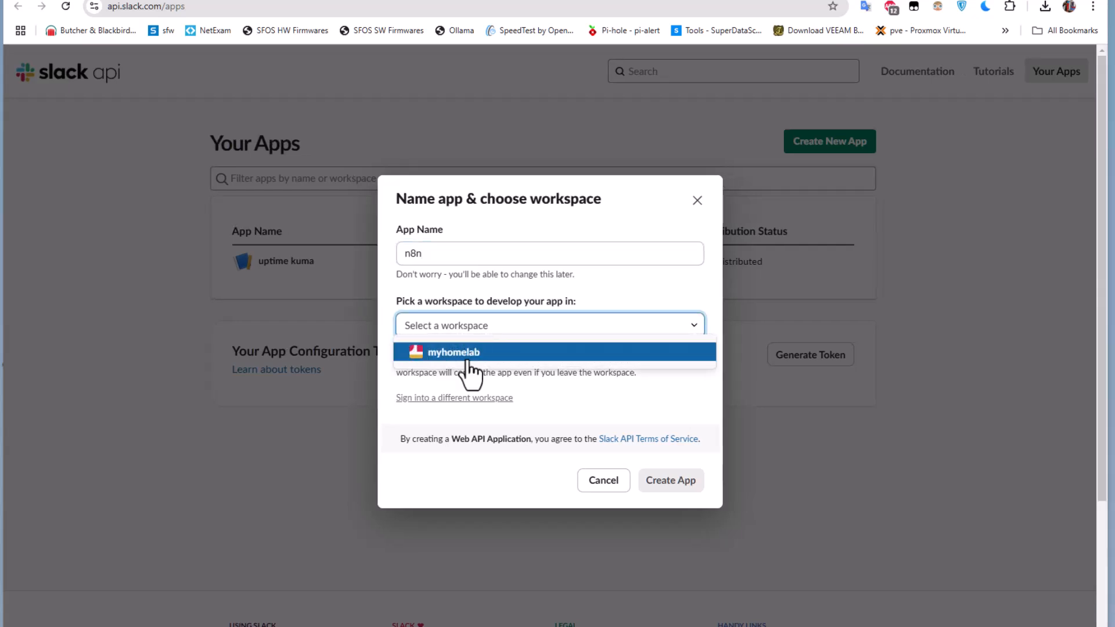
{"action": "left_click", "coordinate": [466, 354]}
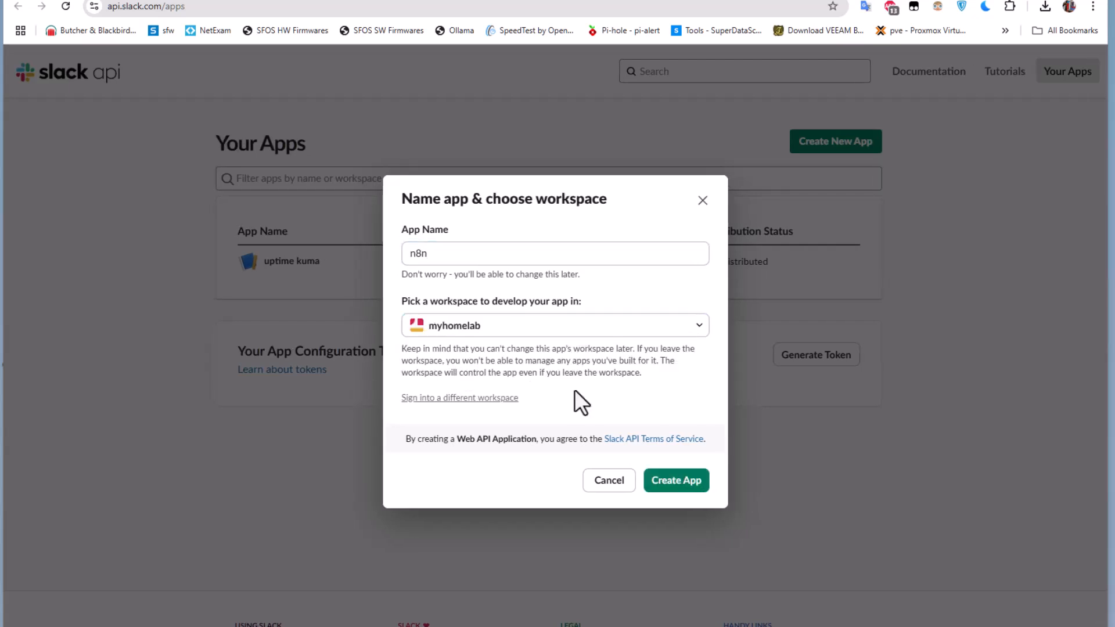
{"action": "left_click", "coordinate": [681, 482]}
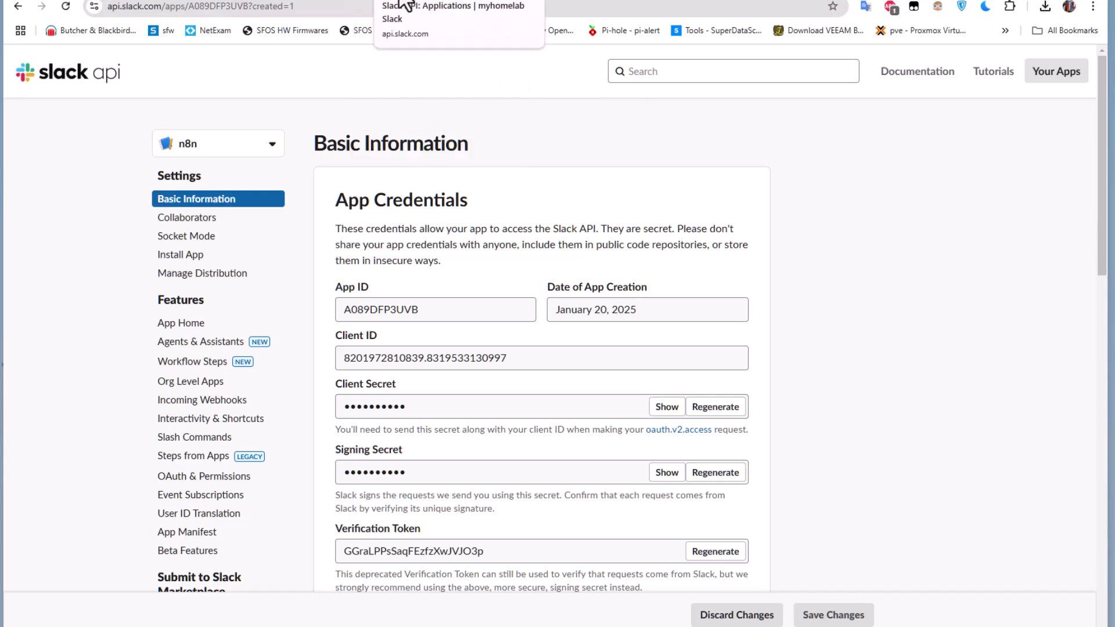
Check the scope instructions in the n8n docs, then add the channels:read bot token scope to the Slack app's OAuth permissions
{"action": "left_click", "coordinate": [372, 7]}
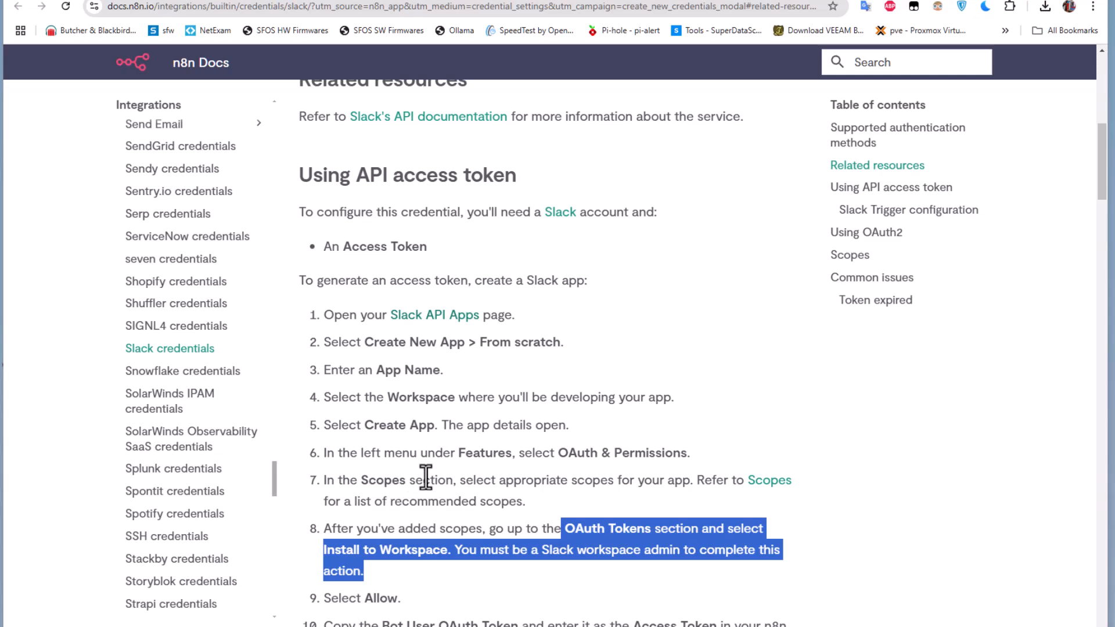
{"action": "left_click", "coordinate": [394, 3]}
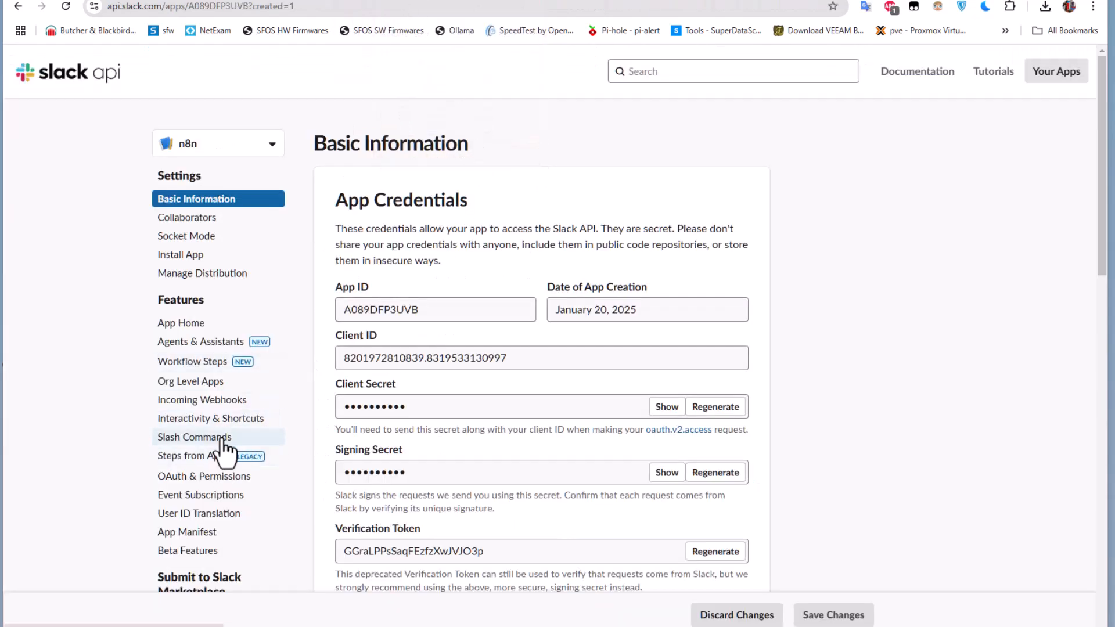
{"action": "left_click", "coordinate": [215, 481]}
{"action": "left_click_drag", "start_coordinate": [1099, 203], "coordinate": [1093, 417]}
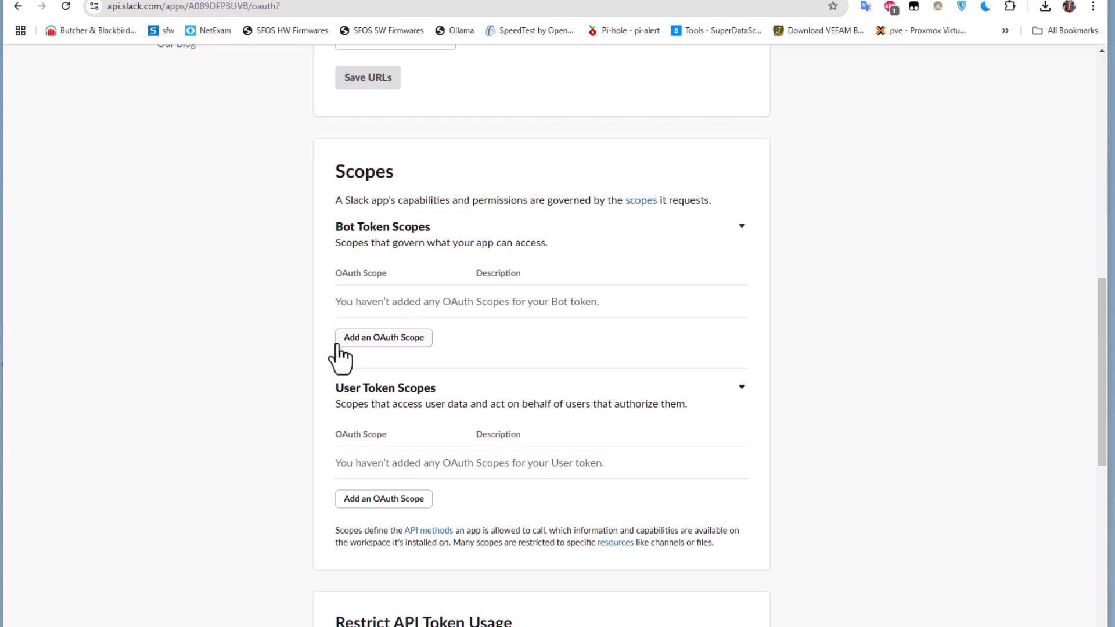
{"action": "left_click", "coordinate": [377, 341]}
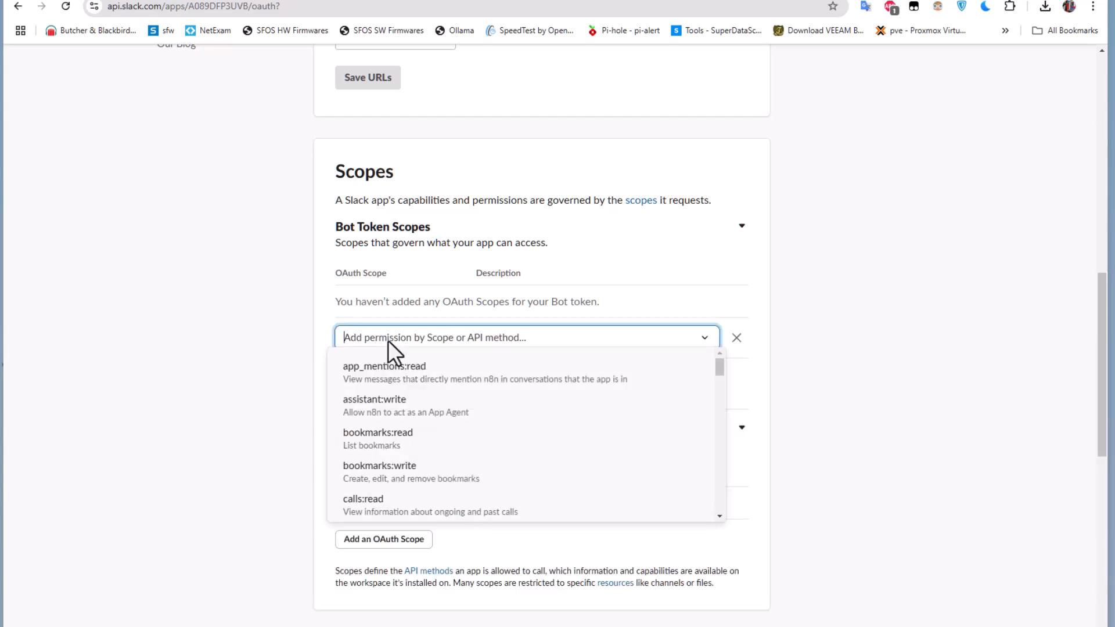
{"action": "type", "text": "ch"}
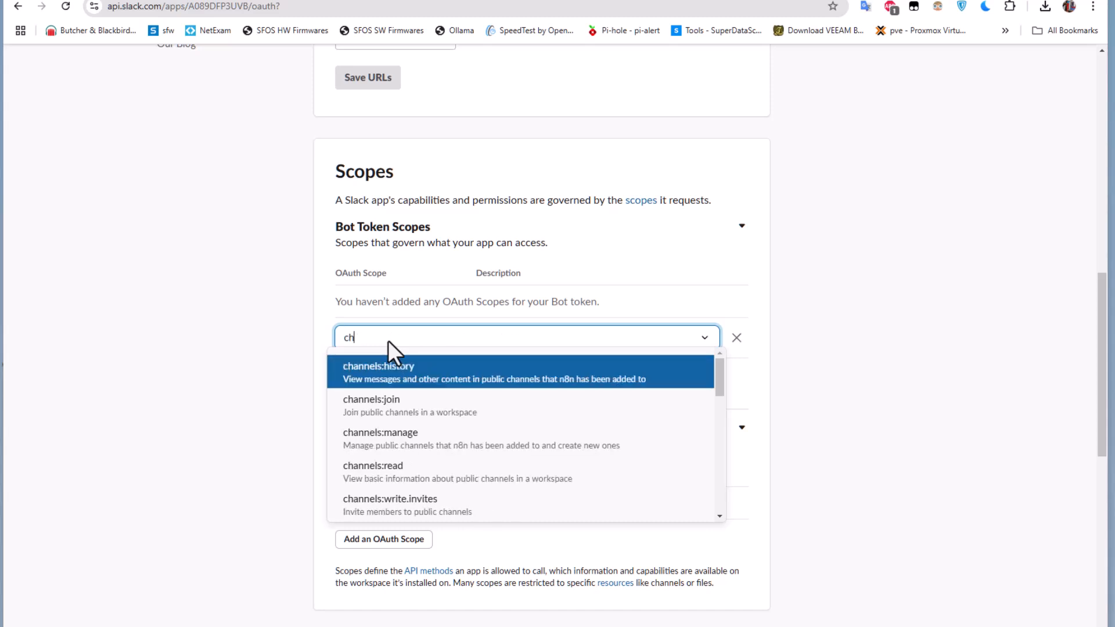
{"action": "left_click", "coordinate": [385, 481]}
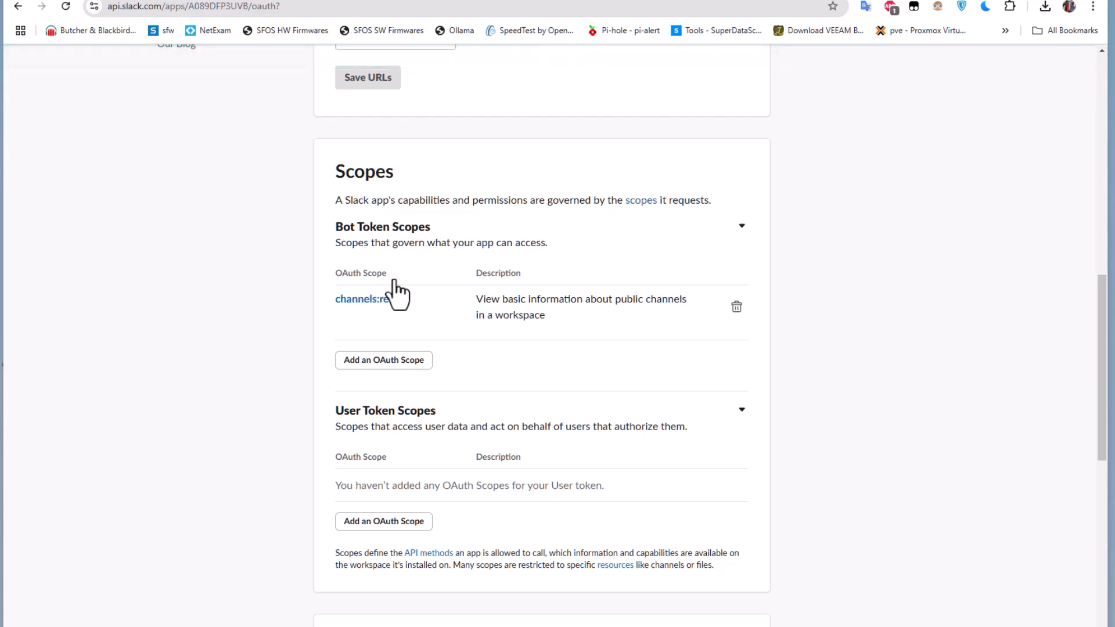
Install the n8n Slack app to the myhomelab workspace and allow the permissions it requests
{"action": "scroll", "coordinate": [528, 395], "scroll_direction": "up", "scroll_amount": 3}
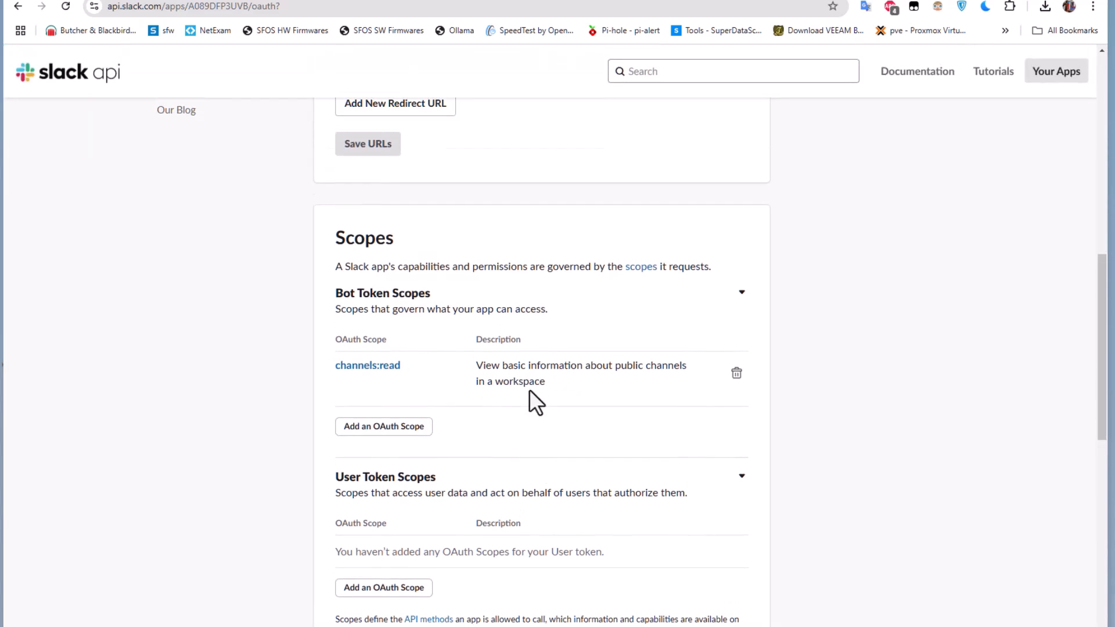
{"action": "scroll", "coordinate": [556, 409], "scroll_direction": "up", "scroll_amount": 7}
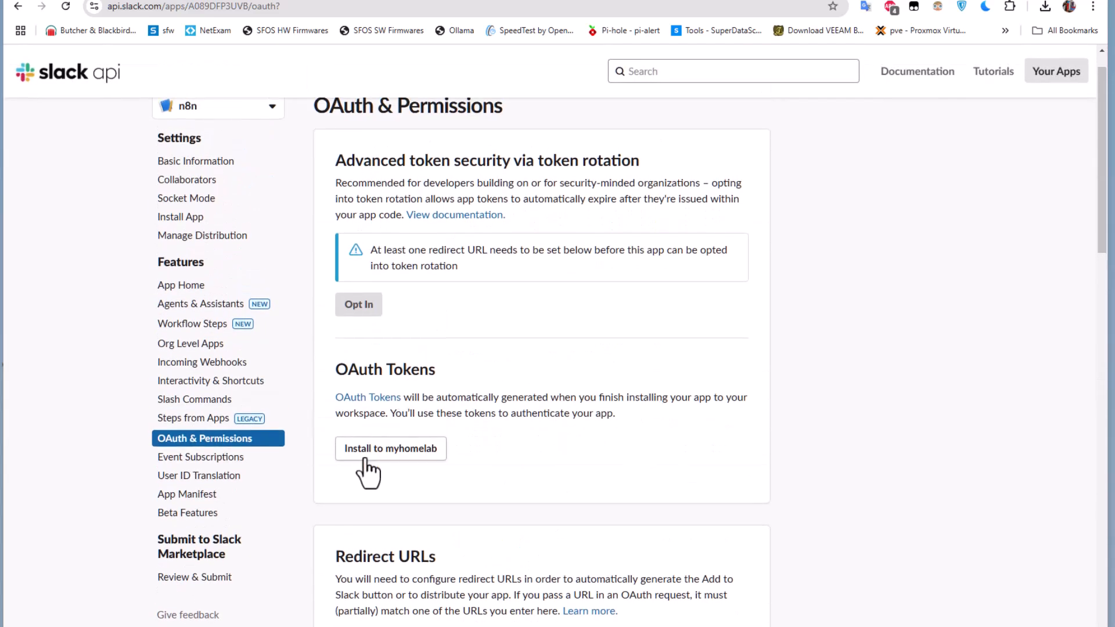
{"action": "left_click", "coordinate": [398, 453]}
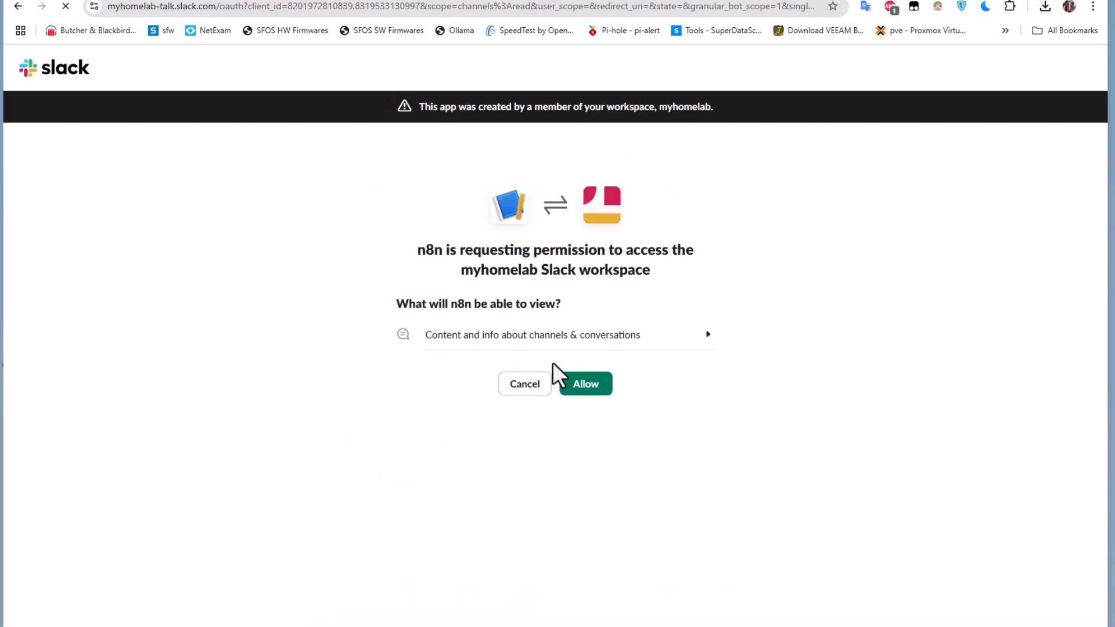
{"action": "left_click", "coordinate": [586, 388]}
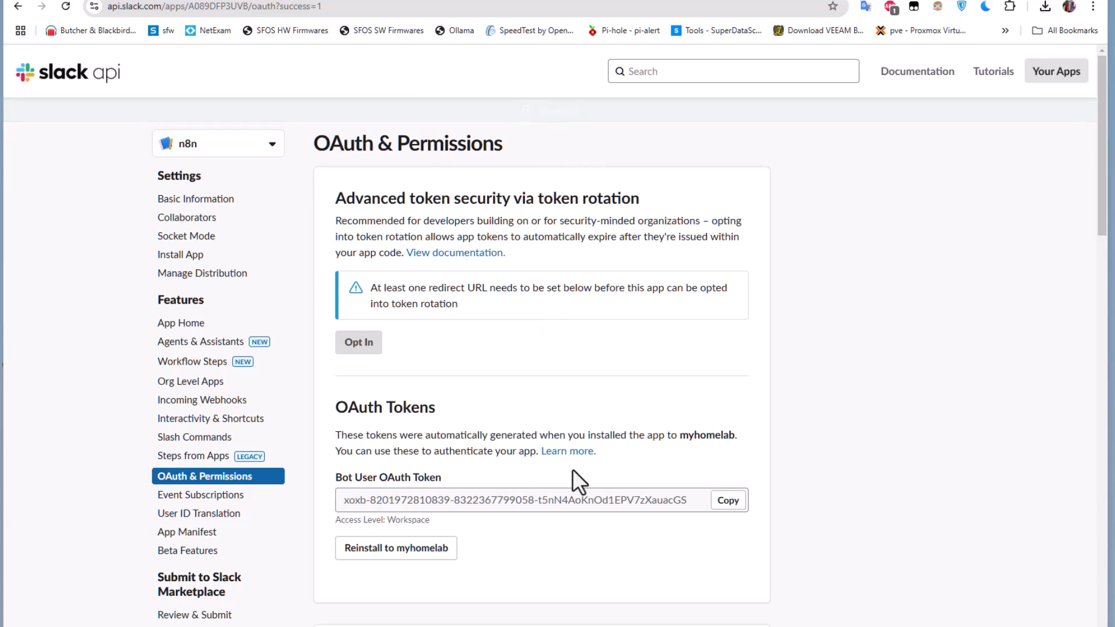
Copy the bot user OAuth token into the access token of the n8n Slack credential, save it, and decline the browser's password update
{"action": "scroll", "coordinate": [407, 447], "scroll_direction": "down", "scroll_amount": 1}
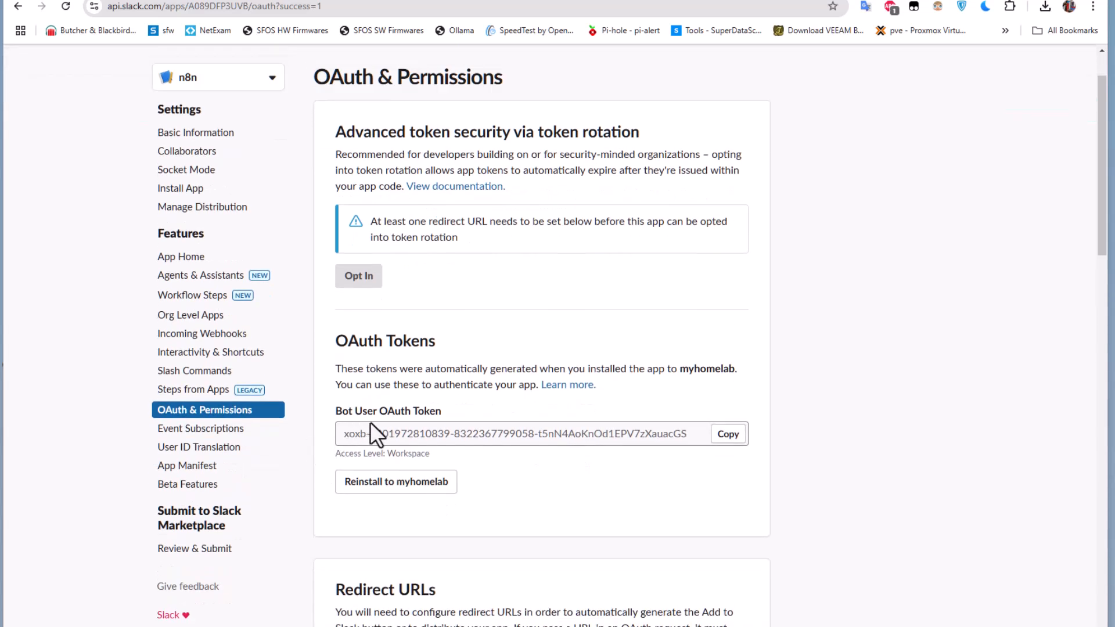
{"action": "left_click", "coordinate": [727, 436]}
{"action": "left_click", "coordinate": [353, 3]}
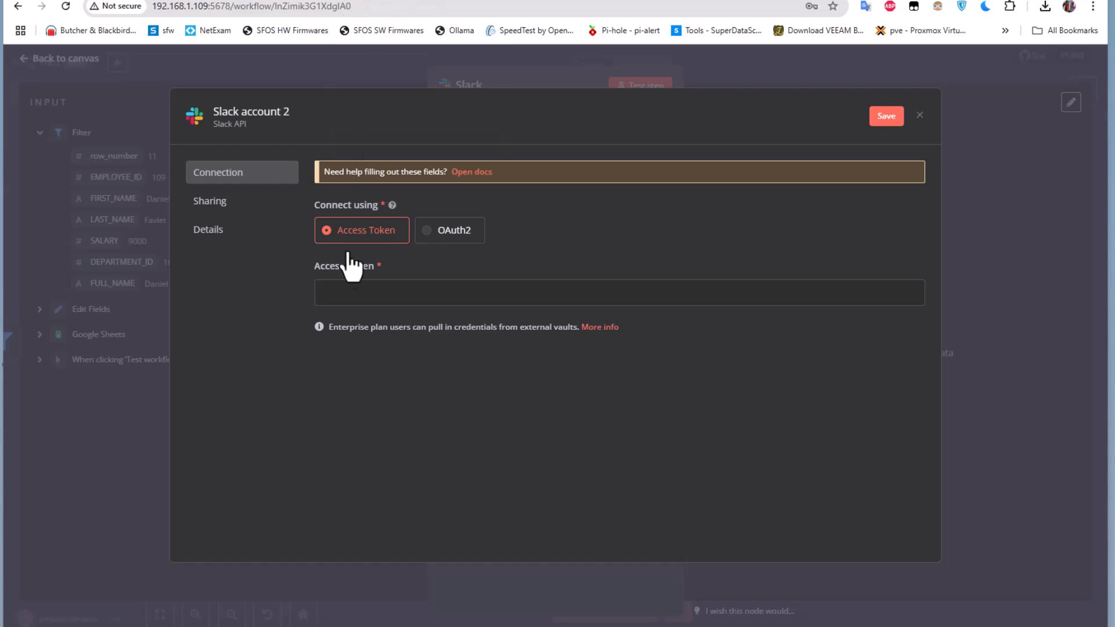
{"action": "left_click", "coordinate": [349, 295]}
{"action": "key", "text": "ctrl+v"}
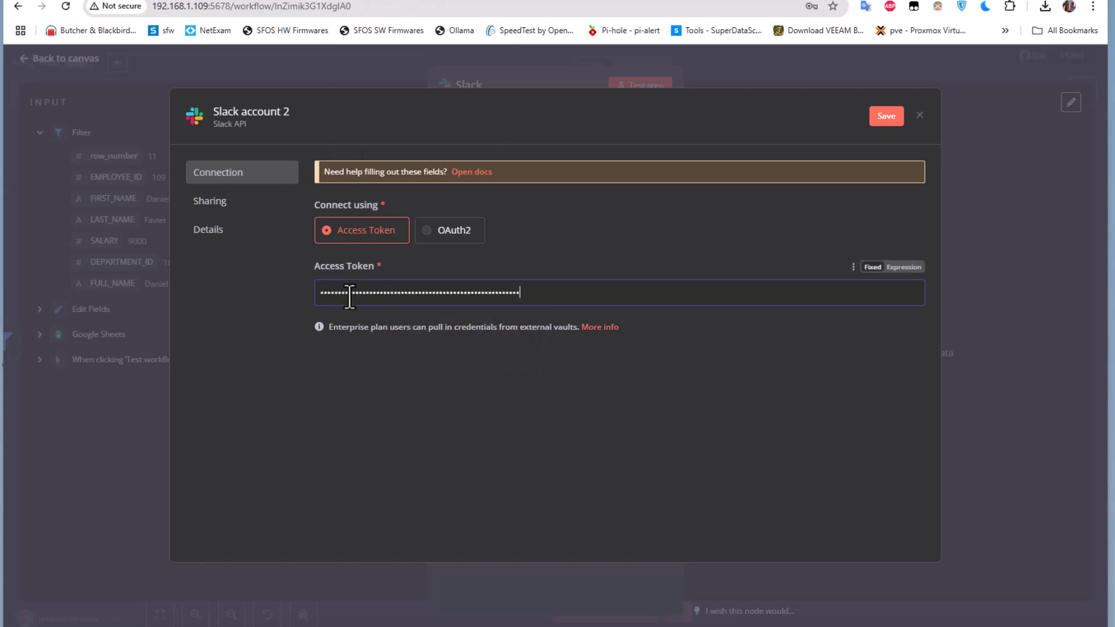
{"action": "left_click", "coordinate": [888, 129]}
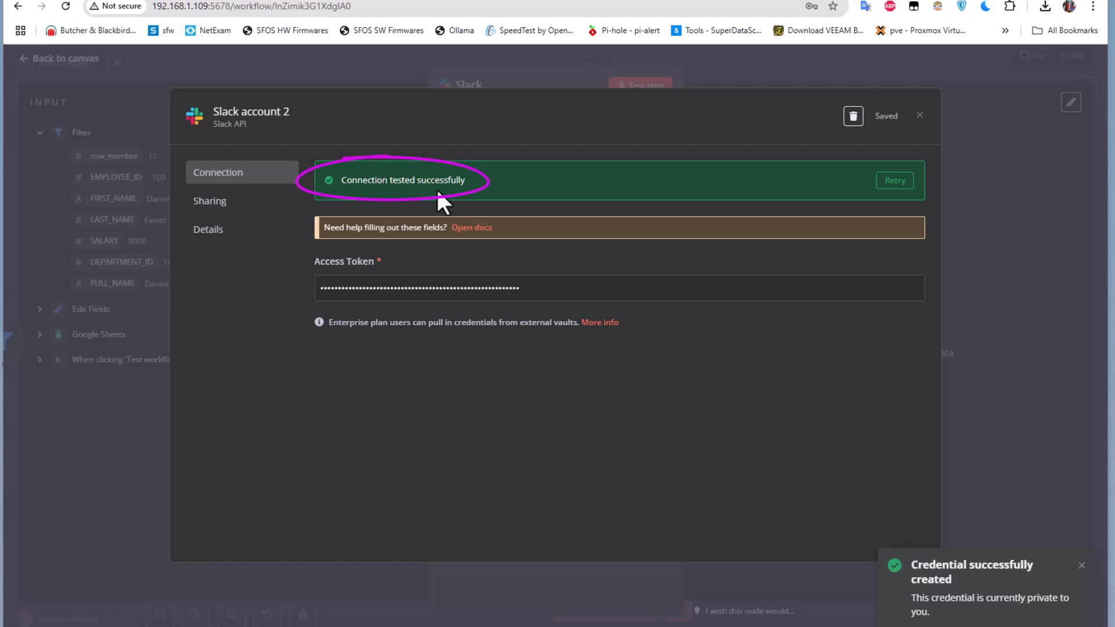
{"action": "left_click", "coordinate": [919, 117]}
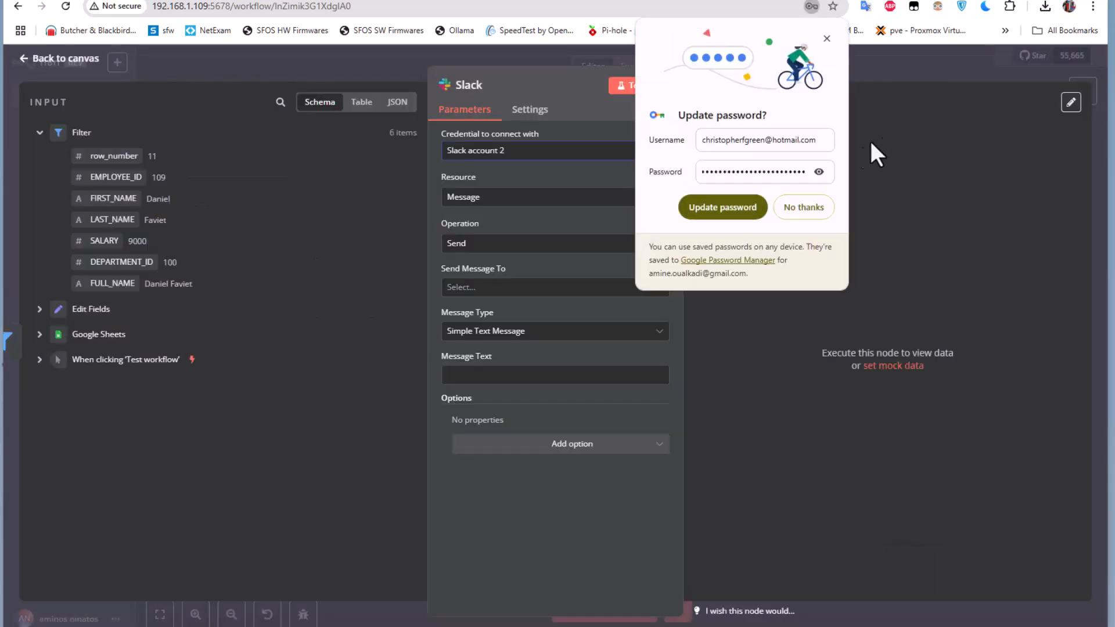
{"action": "left_click", "coordinate": [808, 208]}
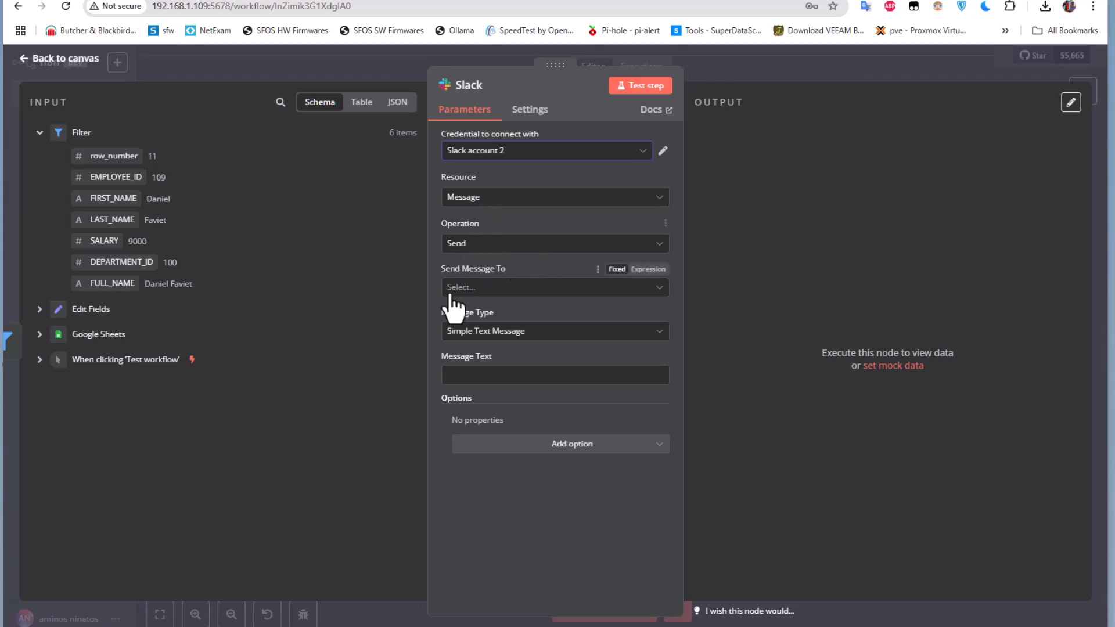
Set the Slack node to send its message to a channel and try to load the channel list
{"action": "left_click", "coordinate": [659, 290]}
{"action": "left_click", "coordinate": [488, 323]}
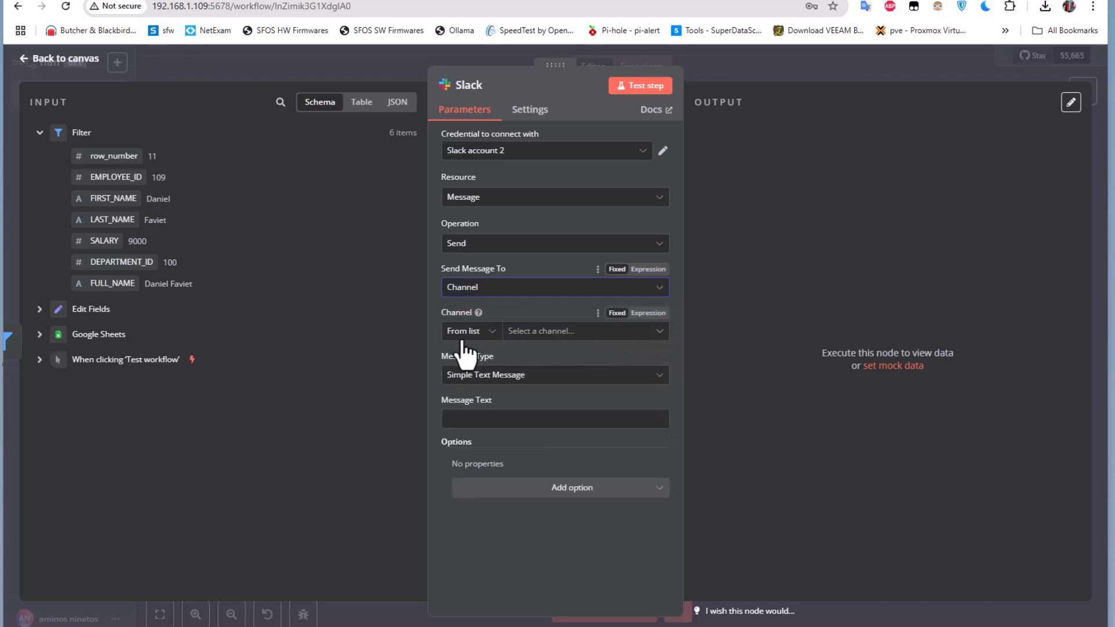
{"action": "left_click", "coordinate": [598, 340]}
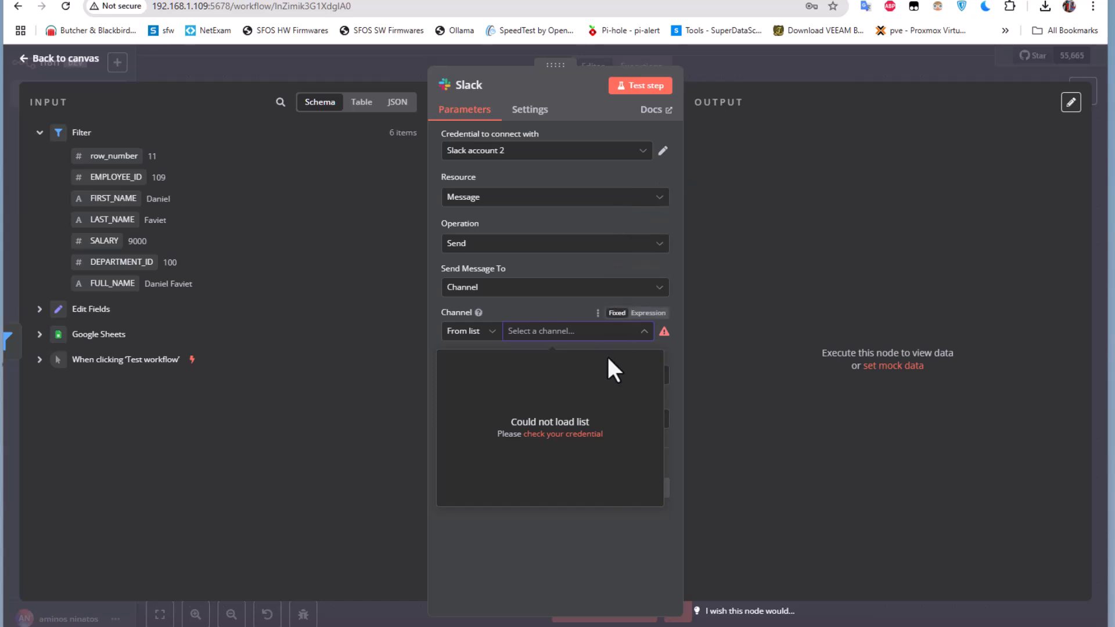
Switch to the Slack API page and add the chat:write and chat:write.customize bot token scopes to the app
{"action": "mouse_move", "coordinate": [389, 2]}
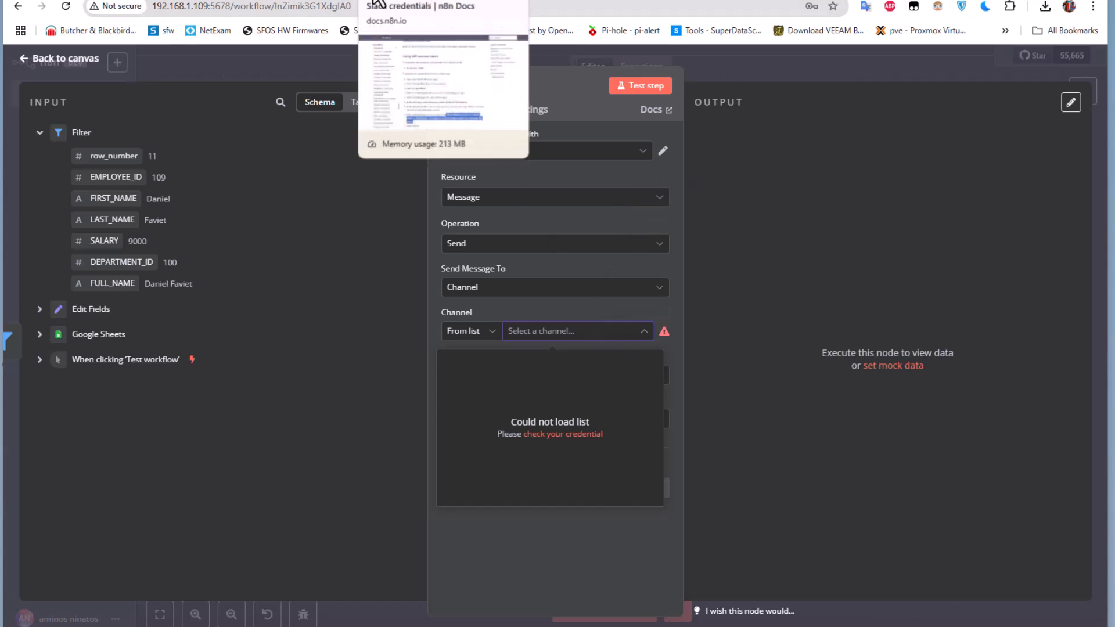
{"action": "left_click", "coordinate": [398, 3]}
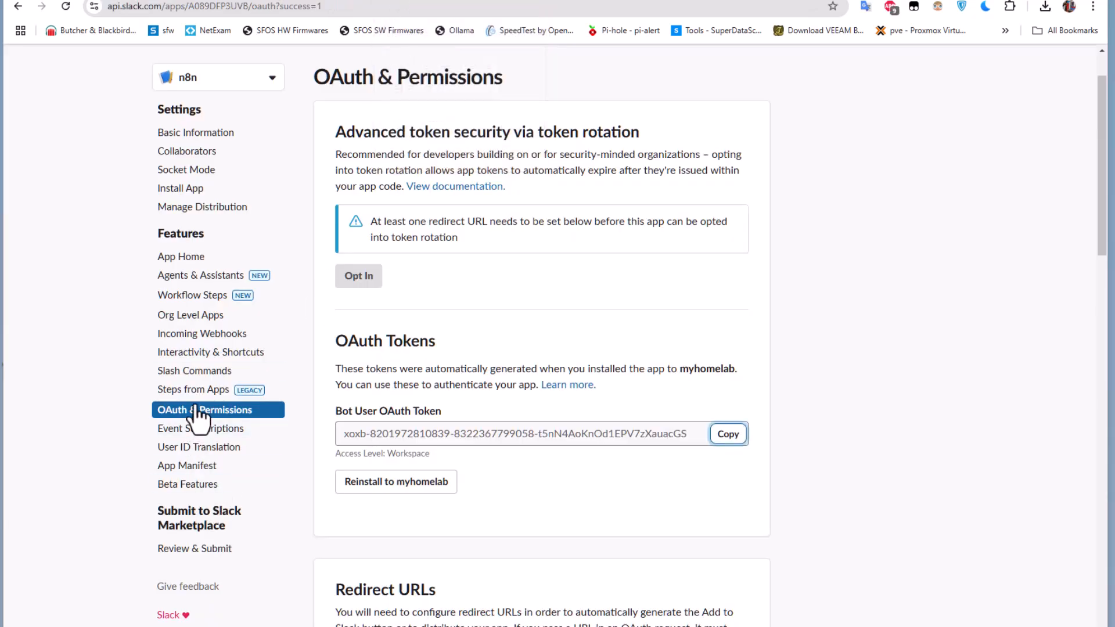
{"action": "scroll", "coordinate": [651, 463], "scroll_direction": "down", "scroll_amount": 12}
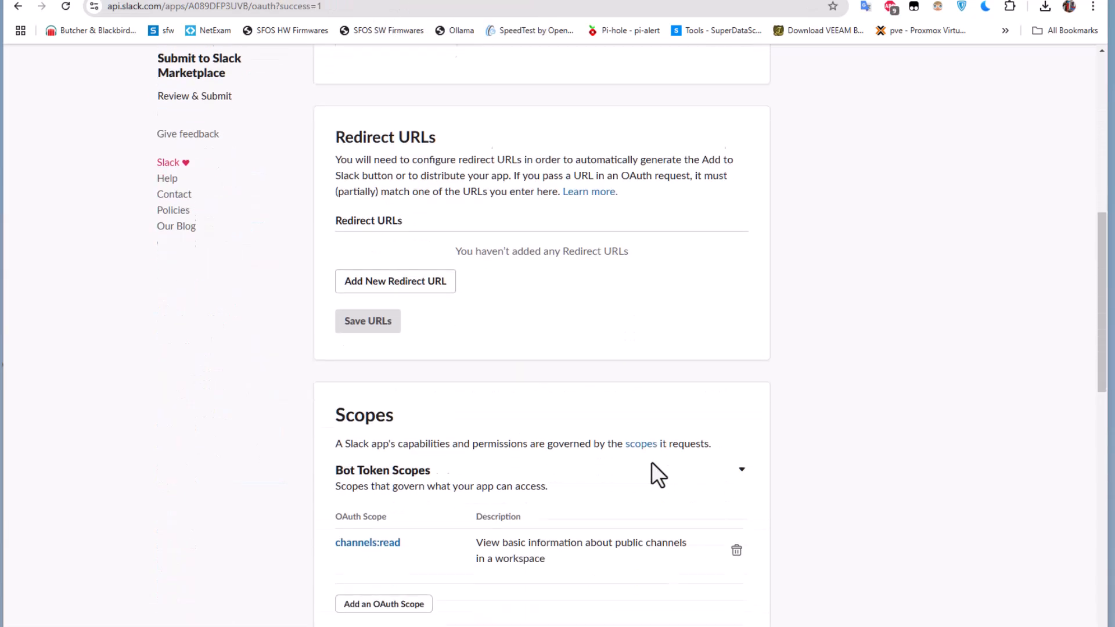
{"action": "scroll", "coordinate": [651, 462], "scroll_direction": "up", "scroll_amount": 5}
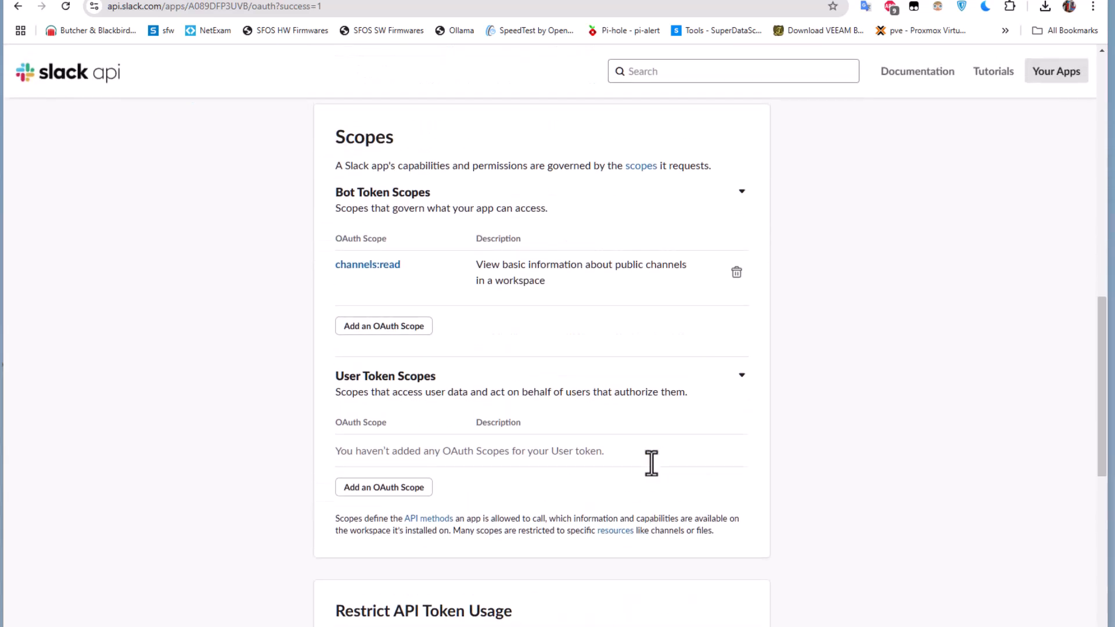
{"action": "scroll", "coordinate": [643, 468], "scroll_direction": "down", "scroll_amount": 2}
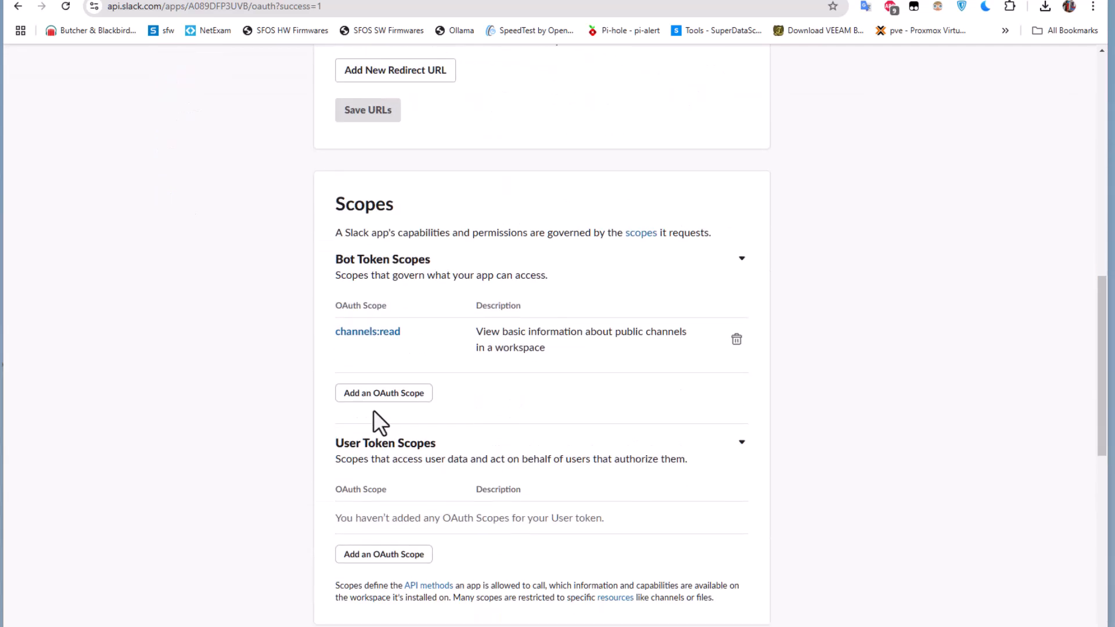
{"action": "left_click", "coordinate": [363, 397]}
{"action": "type", "text": "chat"}
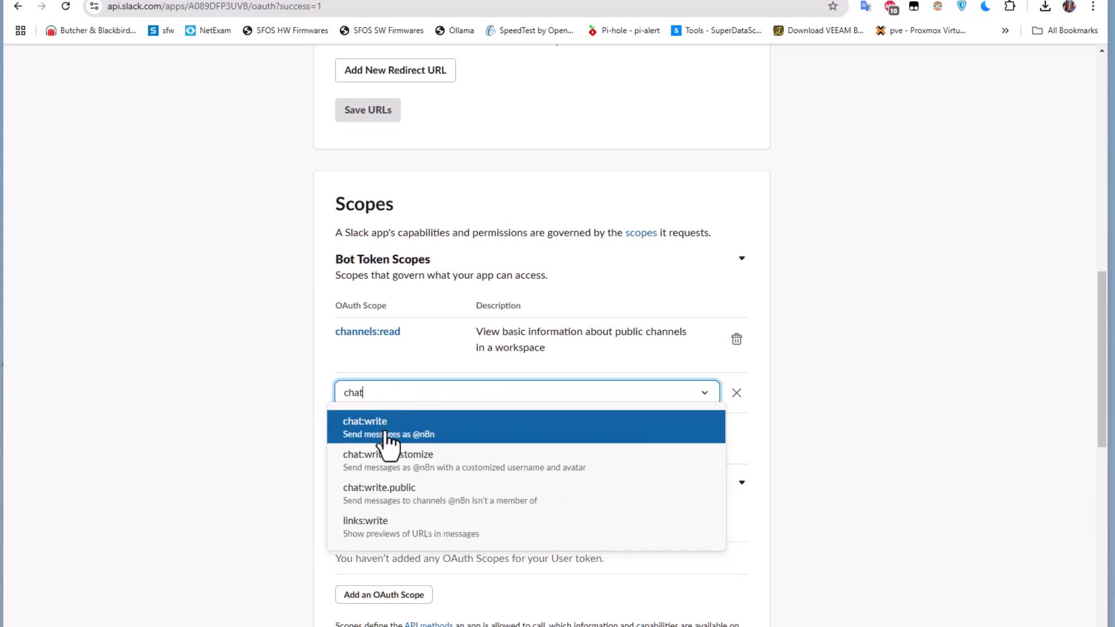
{"action": "left_click", "coordinate": [388, 442]}
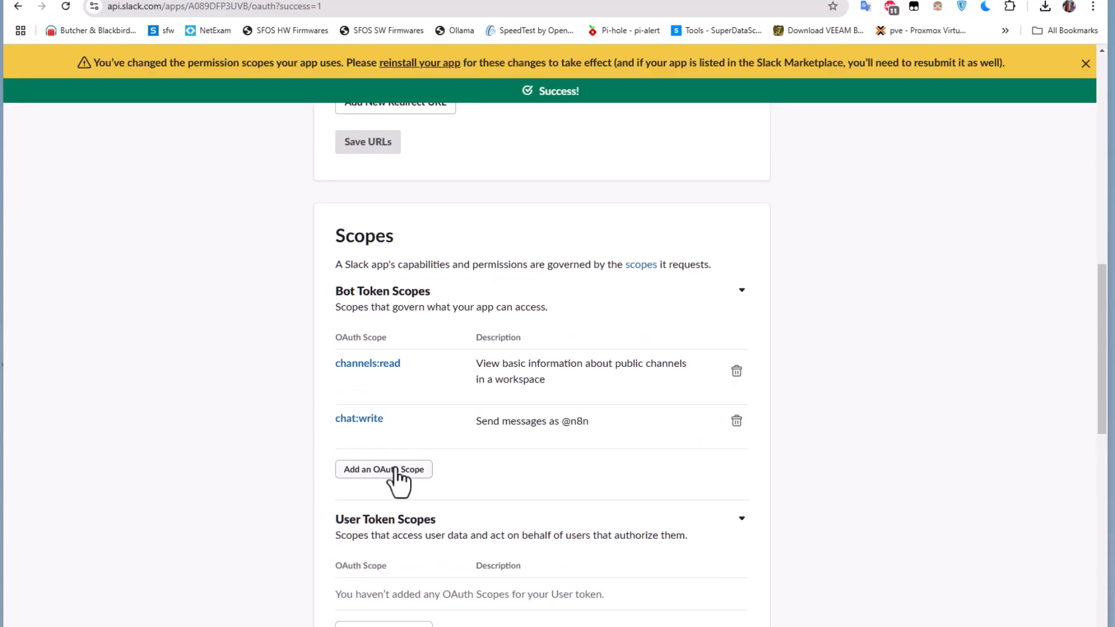
{"action": "left_click", "coordinate": [394, 470]}
{"action": "type", "text": "chat"}
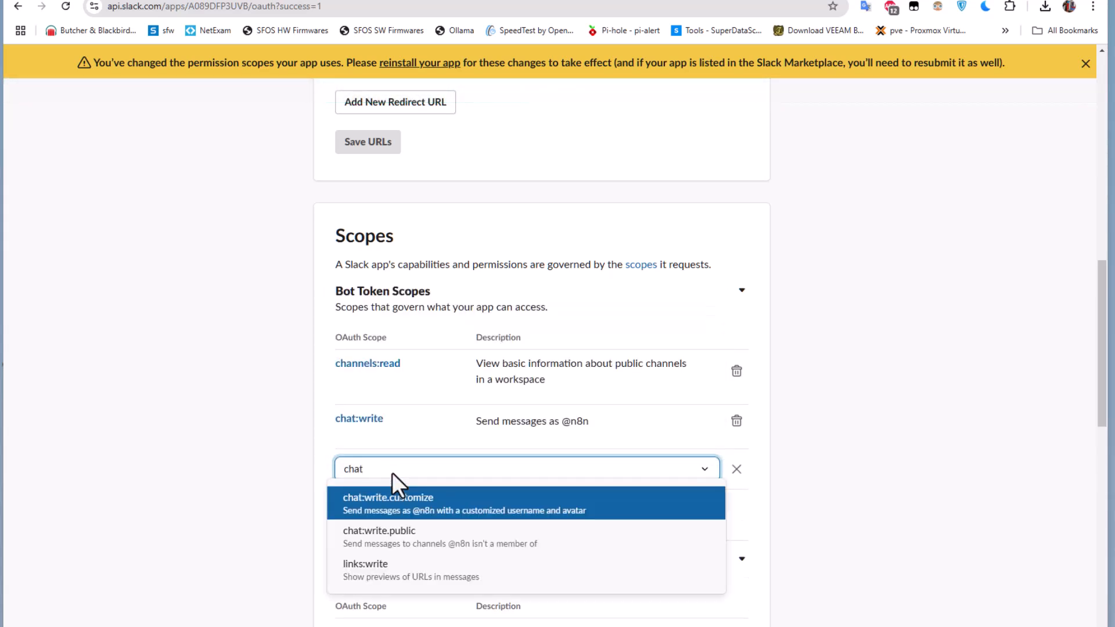
{"action": "left_click", "coordinate": [400, 514]}
Reinstall the Slack app to myhomelab and allow its permissions, then return to n8n and open the Slack node's channel list
{"action": "scroll", "coordinate": [601, 475], "scroll_direction": "down", "scroll_amount": 2}
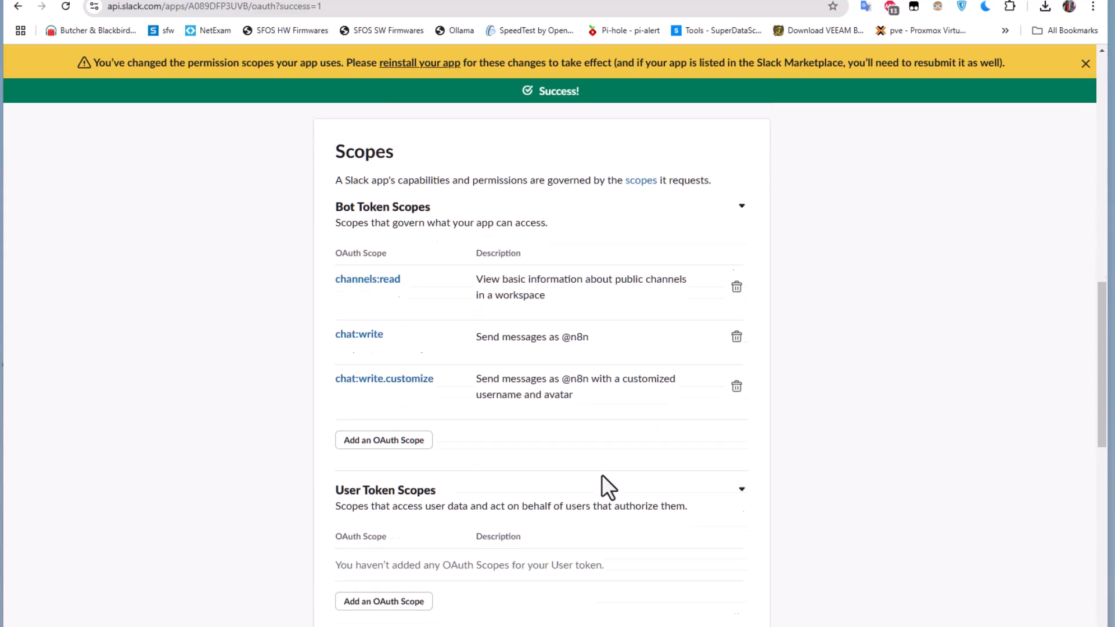
{"action": "scroll", "coordinate": [503, 461], "scroll_direction": "up", "scroll_amount": 2}
{"action": "scroll", "coordinate": [503, 461], "scroll_direction": "up", "scroll_amount": 1}
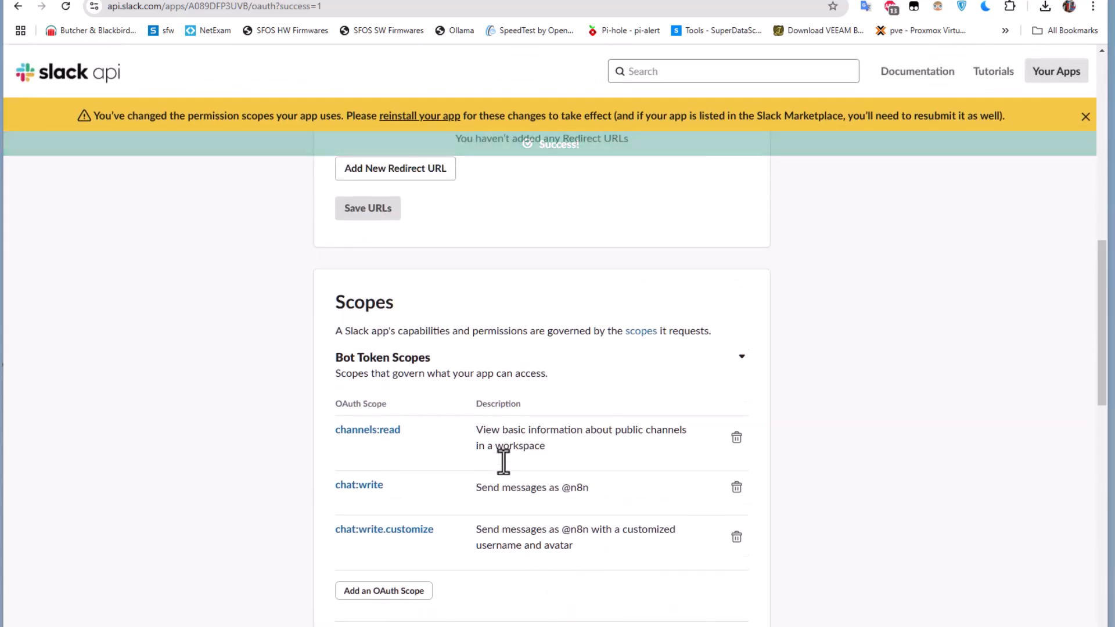
{"action": "left_click", "coordinate": [426, 116]}
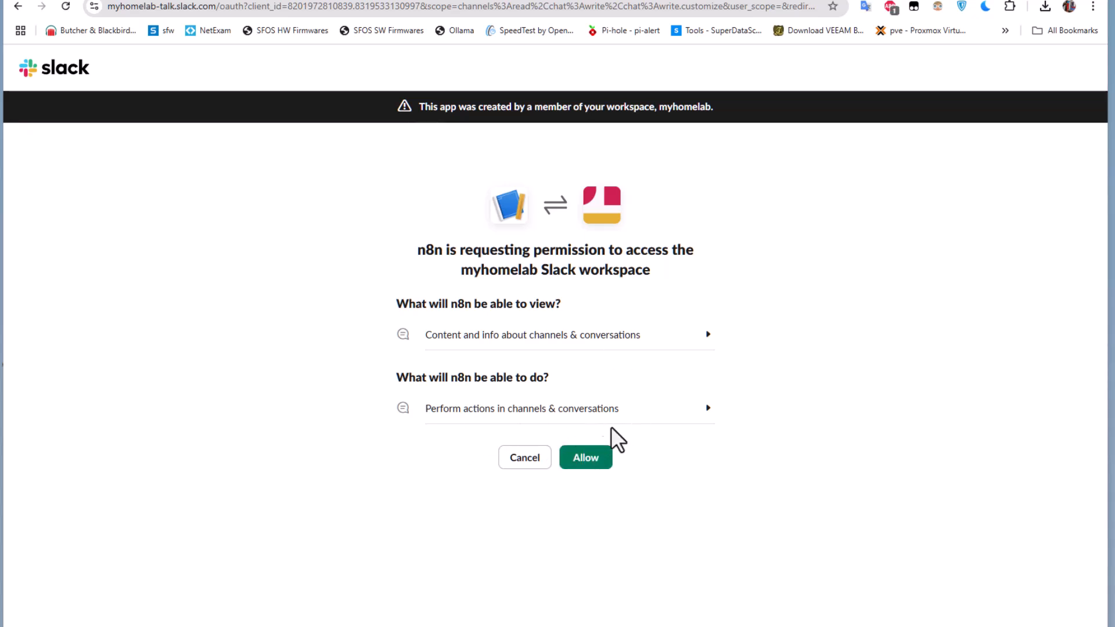
{"action": "left_click", "coordinate": [587, 457]}
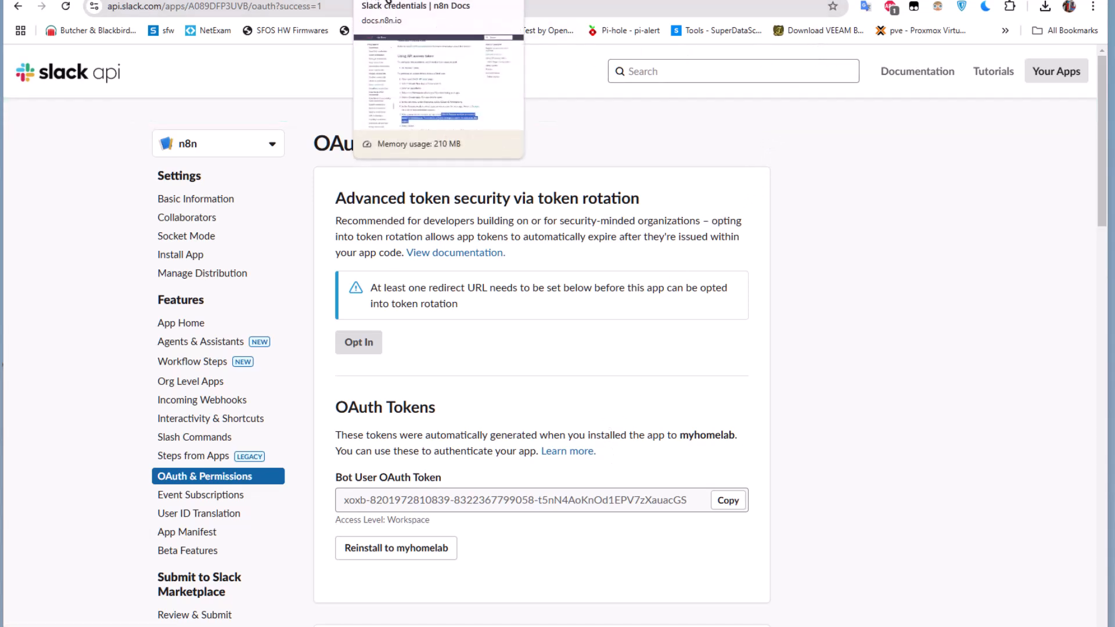
{"action": "left_click", "coordinate": [341, 4]}
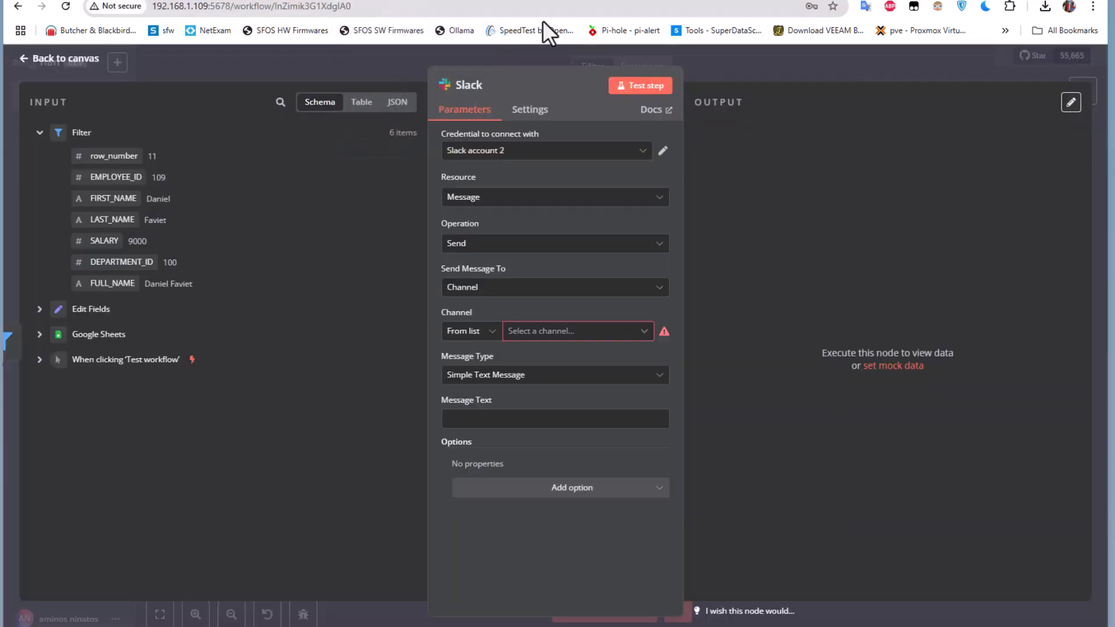
{"action": "left_click", "coordinate": [523, 332]}
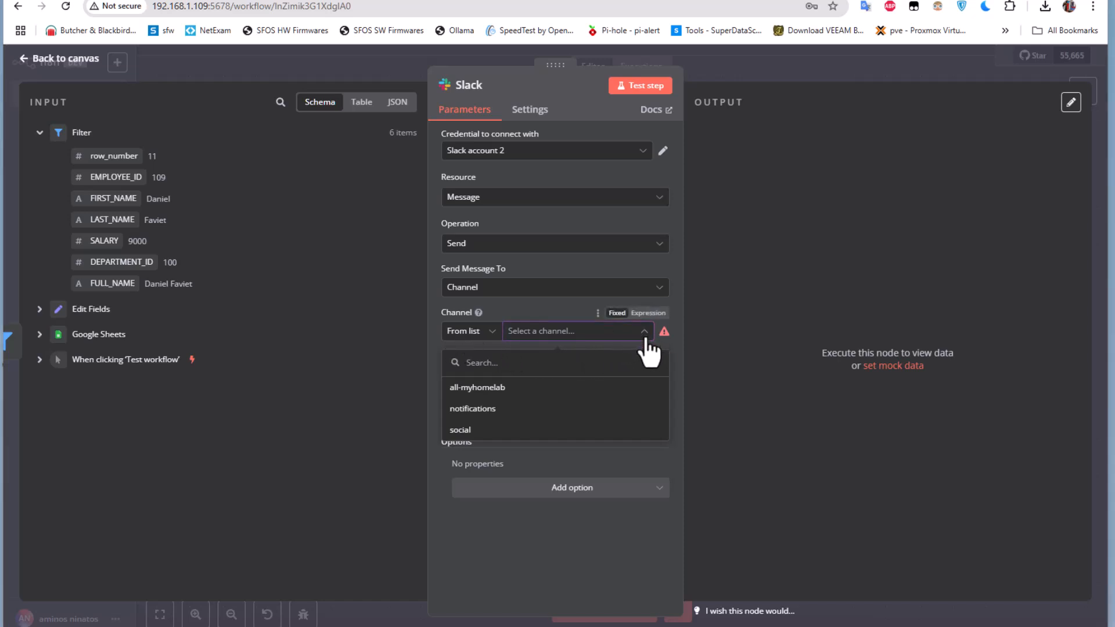
{"action": "left_click", "coordinate": [496, 287]}
{"action": "left_click", "coordinate": [491, 344]}
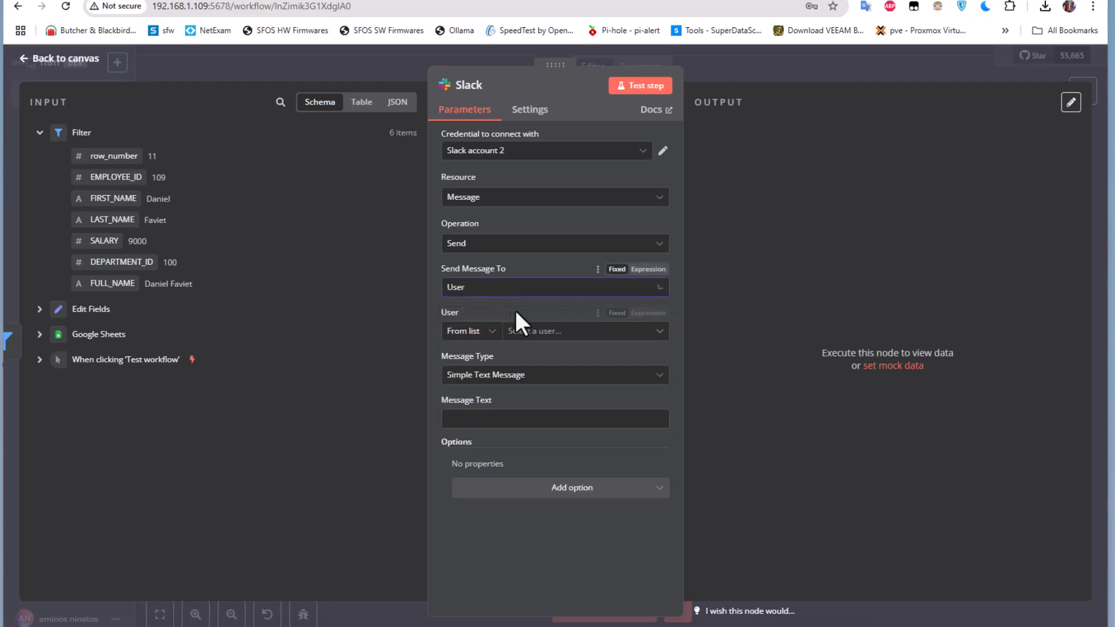
{"action": "left_click", "coordinate": [514, 287]}
{"action": "left_click", "coordinate": [488, 319]}
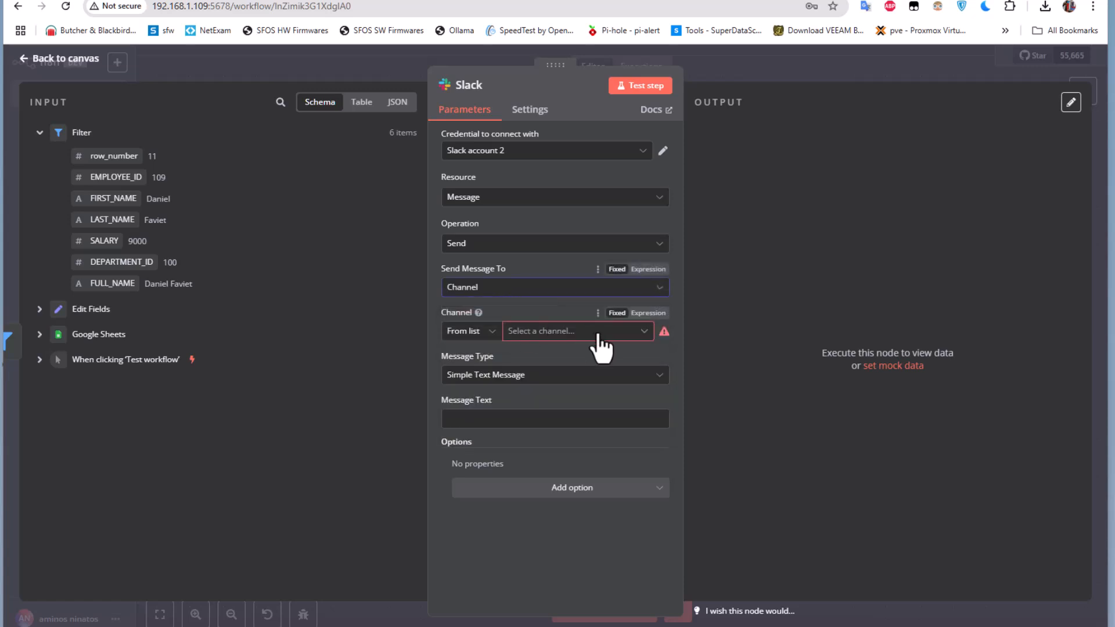
Select the social channel as the message destination and keep the message type as Simple Text Message
{"action": "left_click", "coordinate": [643, 334]}
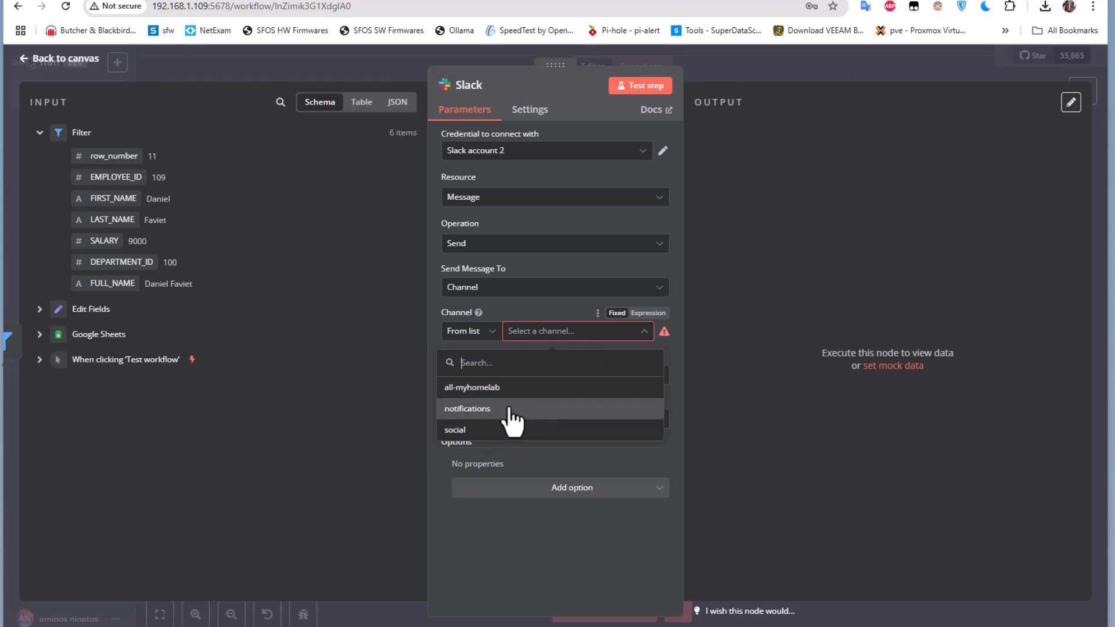
{"action": "left_click", "coordinate": [463, 432]}
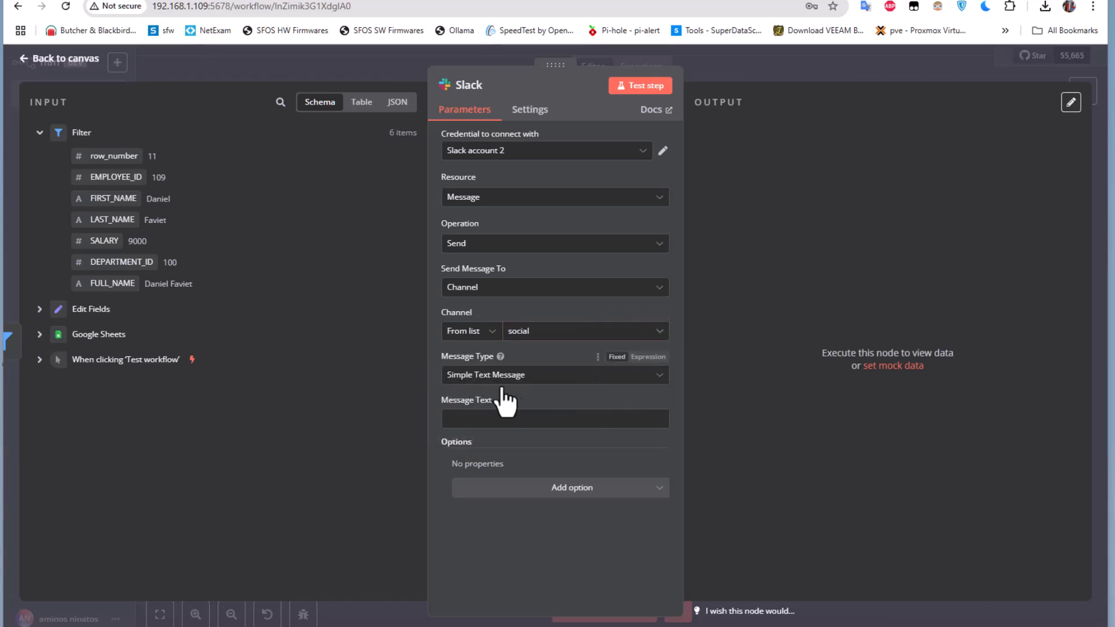
{"action": "left_click", "coordinate": [659, 377]}
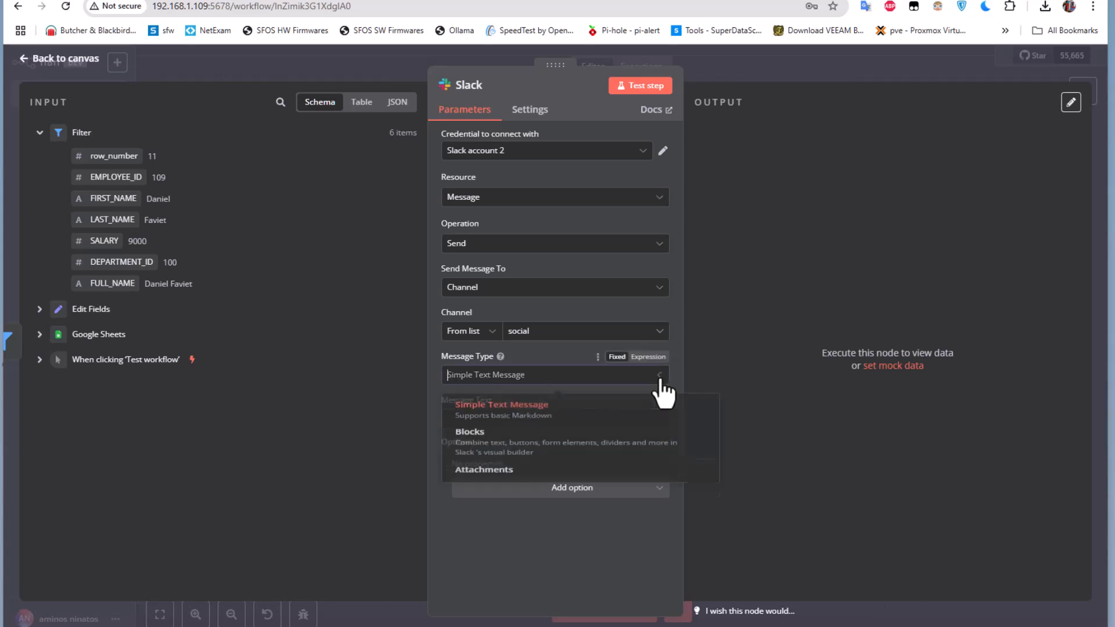
{"action": "left_click", "coordinate": [661, 376]}
Set the message text to "This is the list of employees:" followed by the FULL_NAME field from the Filter output
{"action": "left_click", "coordinate": [472, 419]}
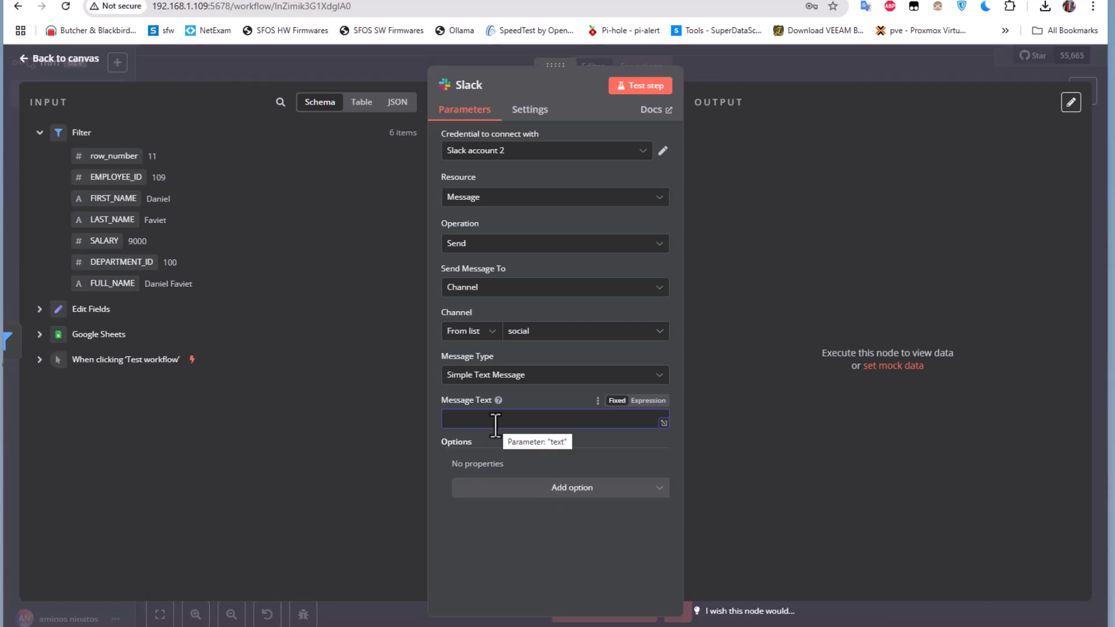
{"action": "type", "text": "This is t"}
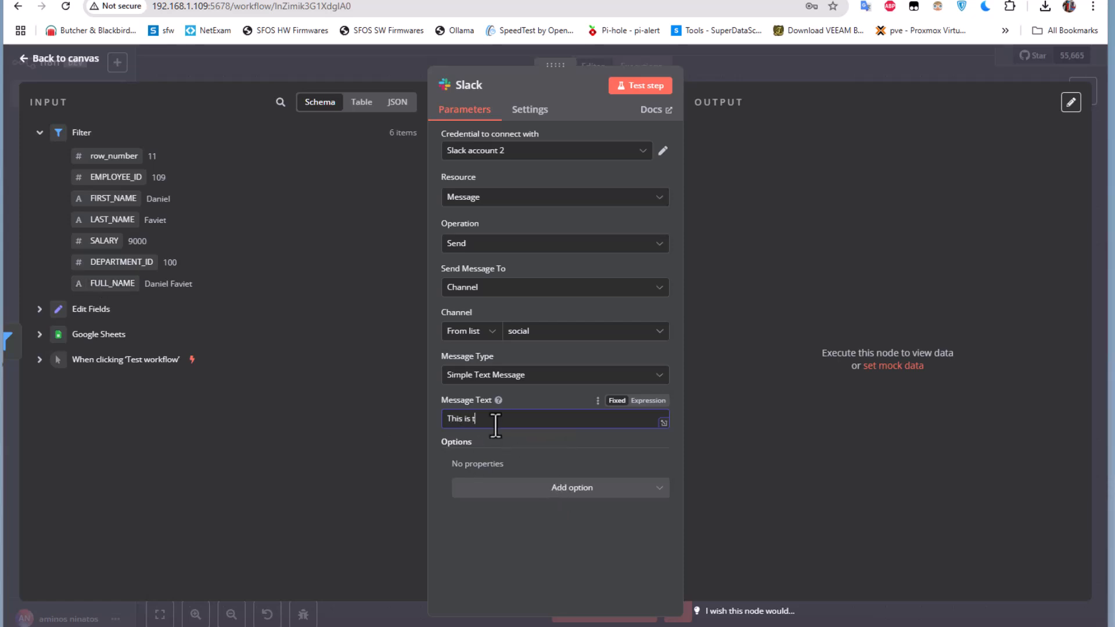
{"action": "type", "text": "he list of employees:"}
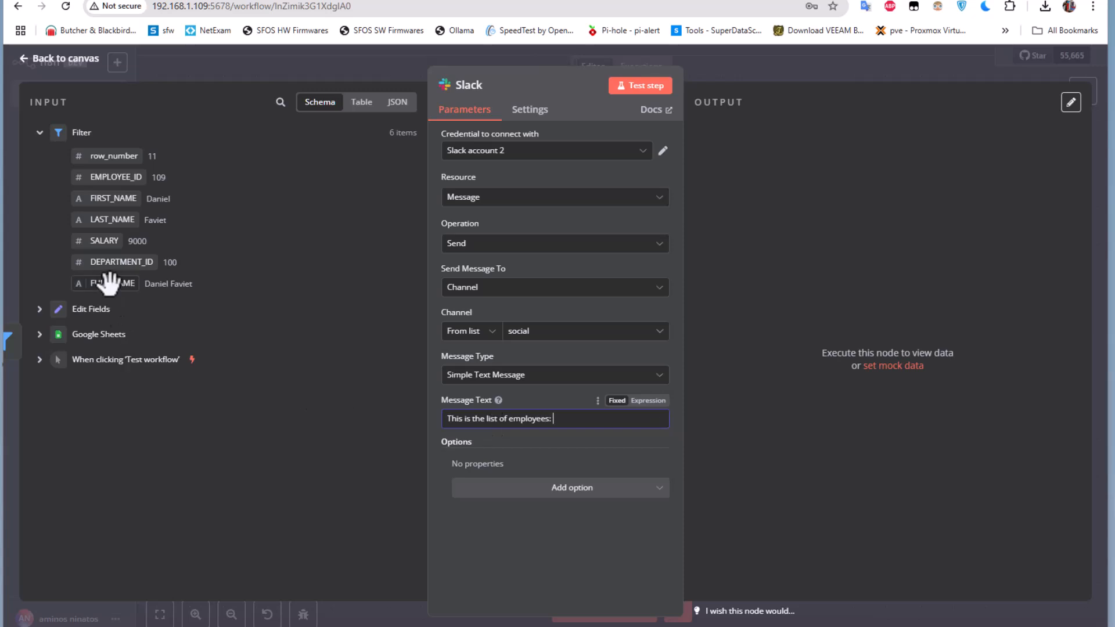
{"action": "left_click_drag", "start_coordinate": [109, 283], "coordinate": [600, 424]}
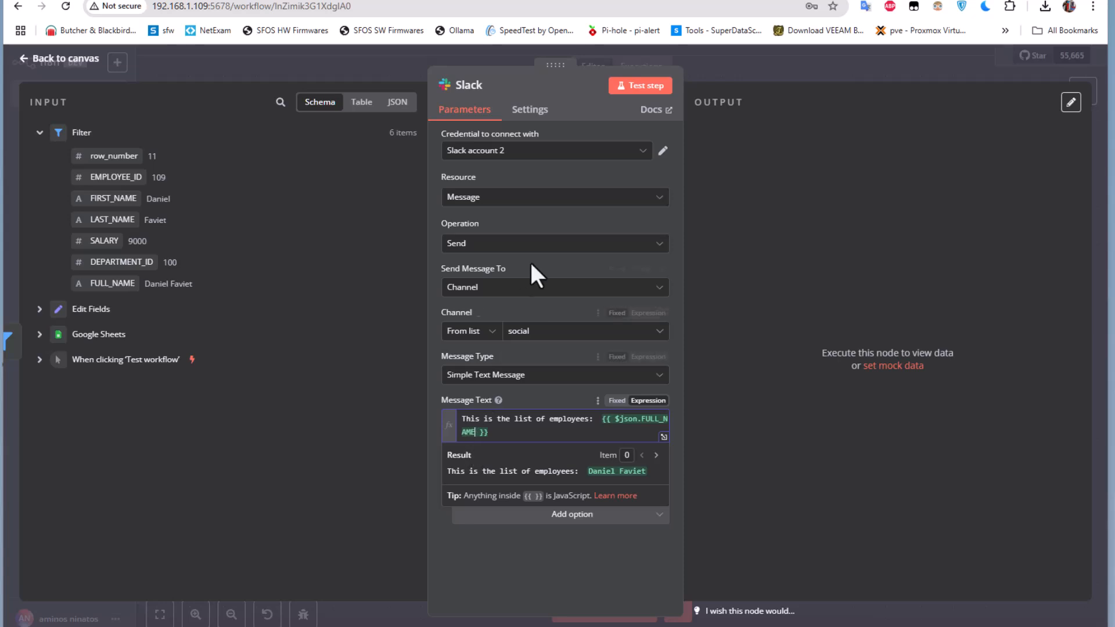
Run a test of the Slack node, switch to the myhomelab Slack workspace and open the notifications channel
{"action": "left_click", "coordinate": [636, 92]}
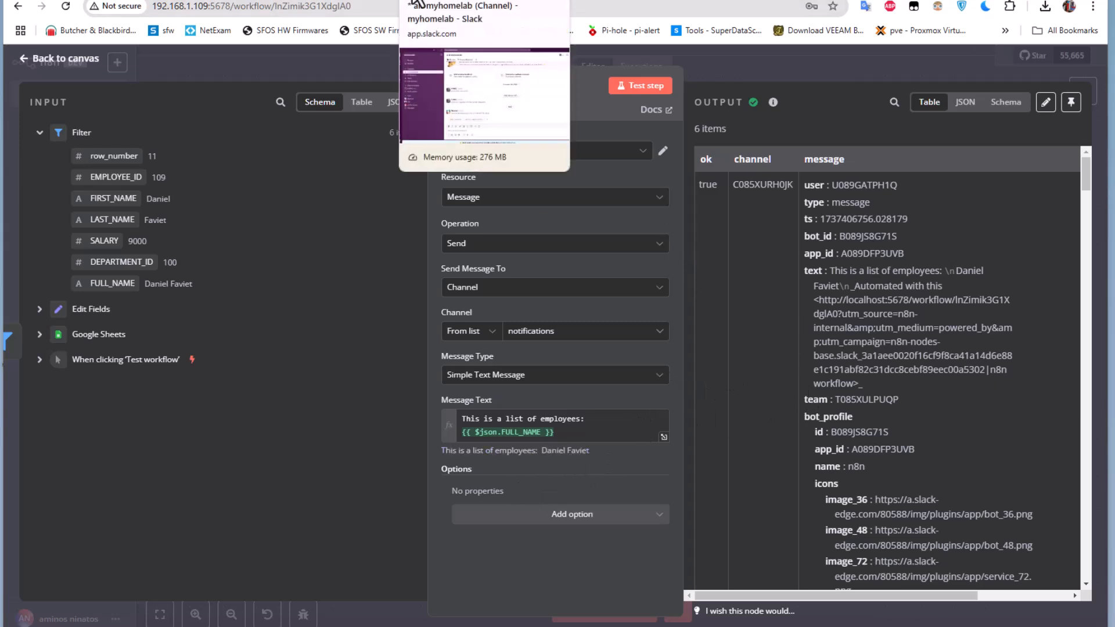
{"action": "left_click", "coordinate": [417, 2]}
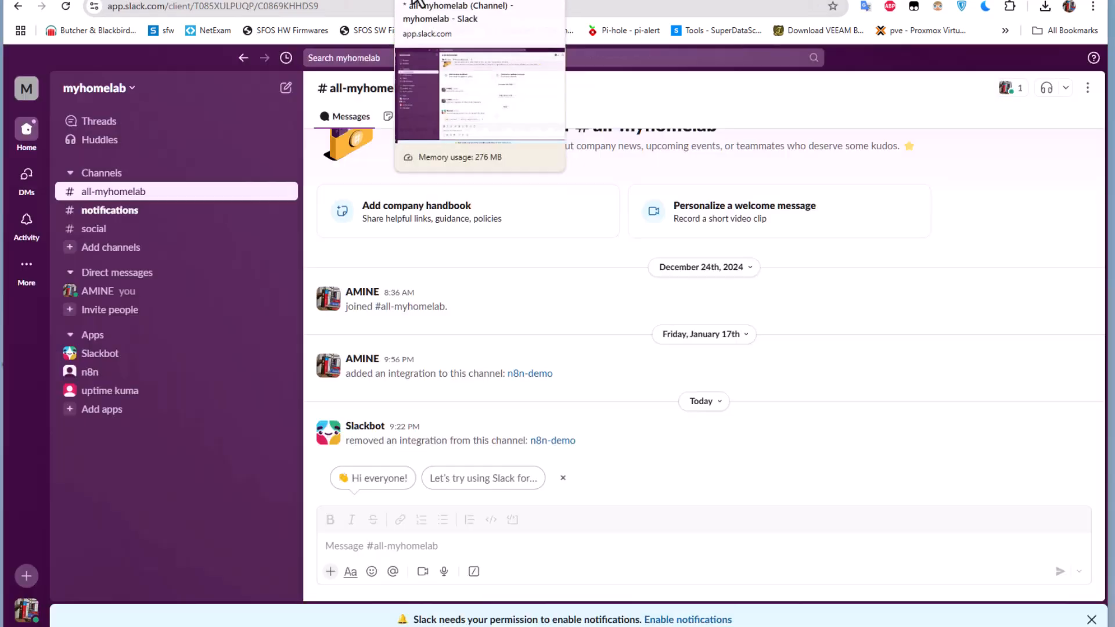
{"action": "left_click", "coordinate": [129, 227]}
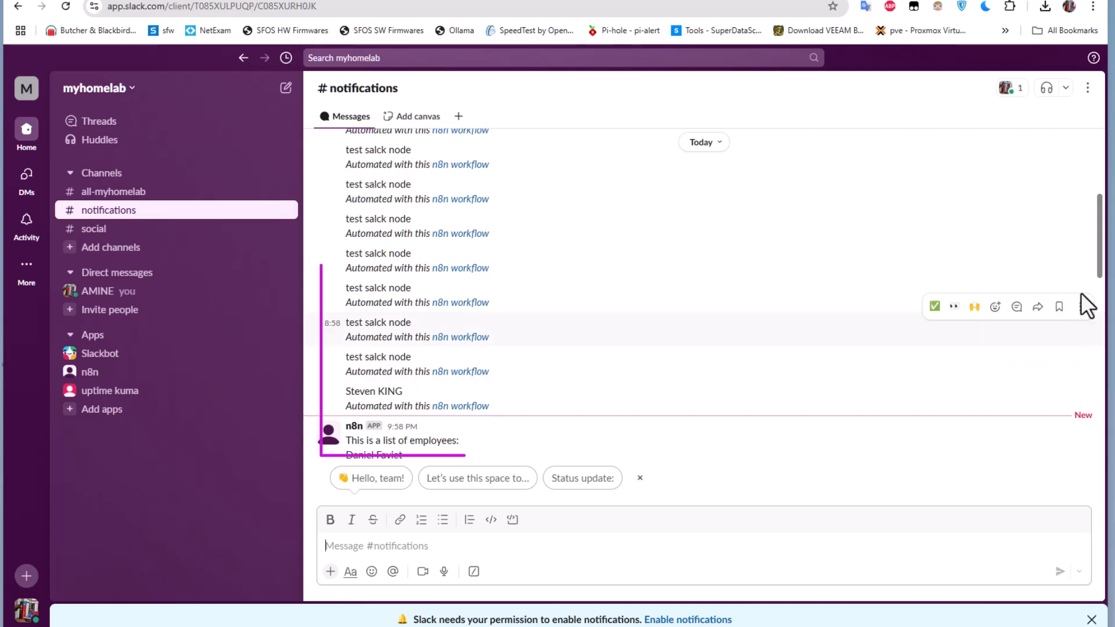
Check the newest employee list messages in the notifications channel, and return to the workflow canvas in n8n
{"action": "left_click_drag", "start_coordinate": [1107, 266], "coordinate": [1107, 499]}
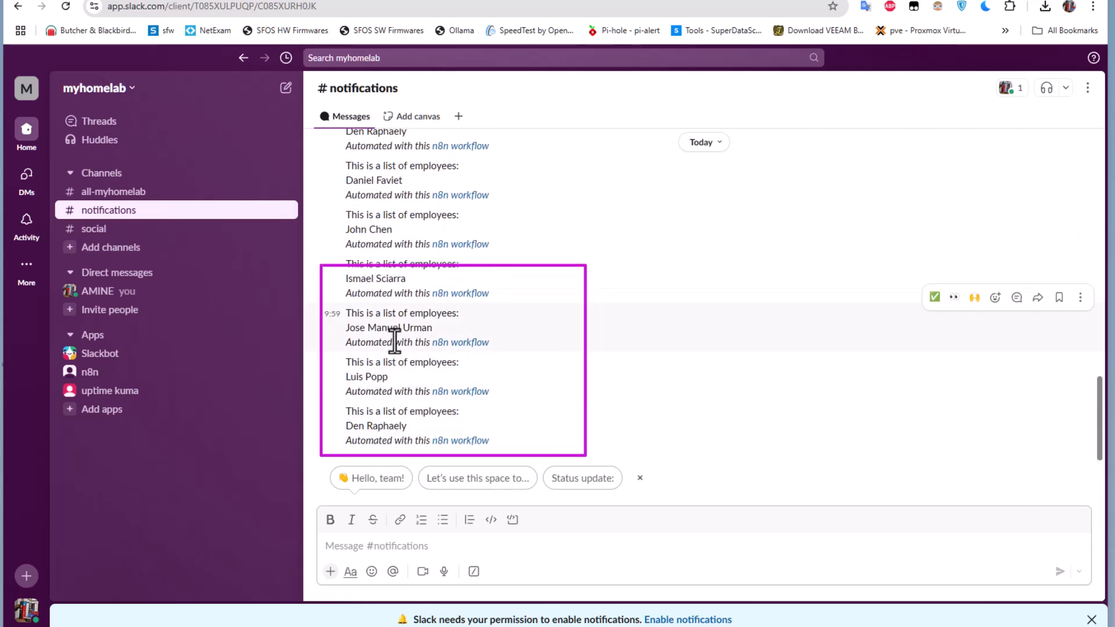
{"action": "left_click", "coordinate": [358, 427]}
{"action": "triple_click", "coordinate": [358, 427]}
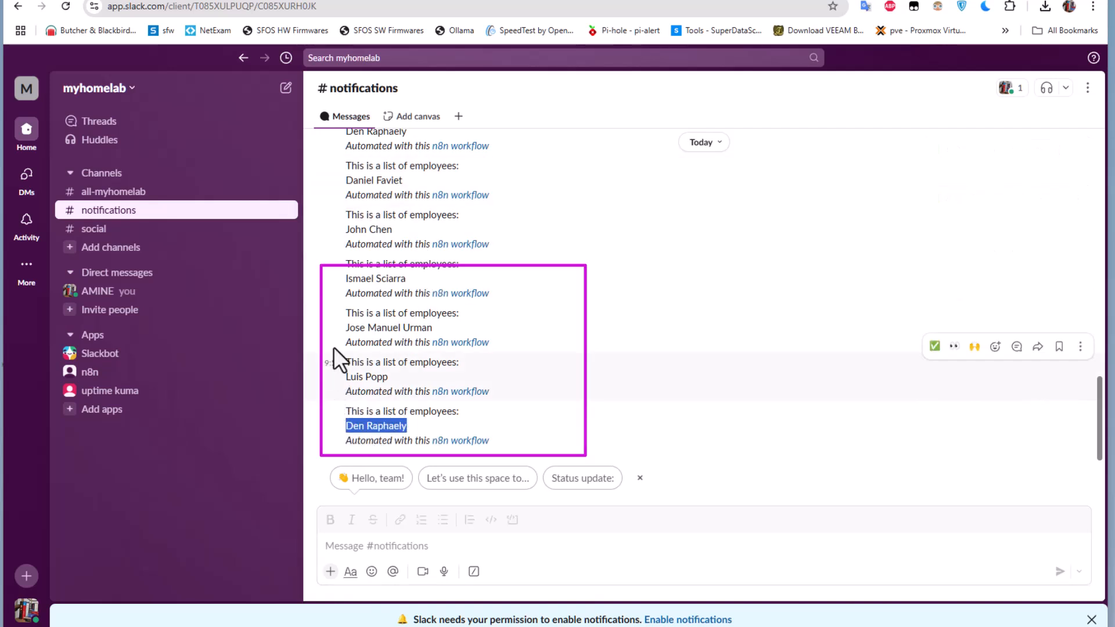
{"action": "left_click_drag", "start_coordinate": [344, 377], "coordinate": [420, 379]}
{"action": "left_click_drag", "start_coordinate": [331, 314], "coordinate": [503, 333]}
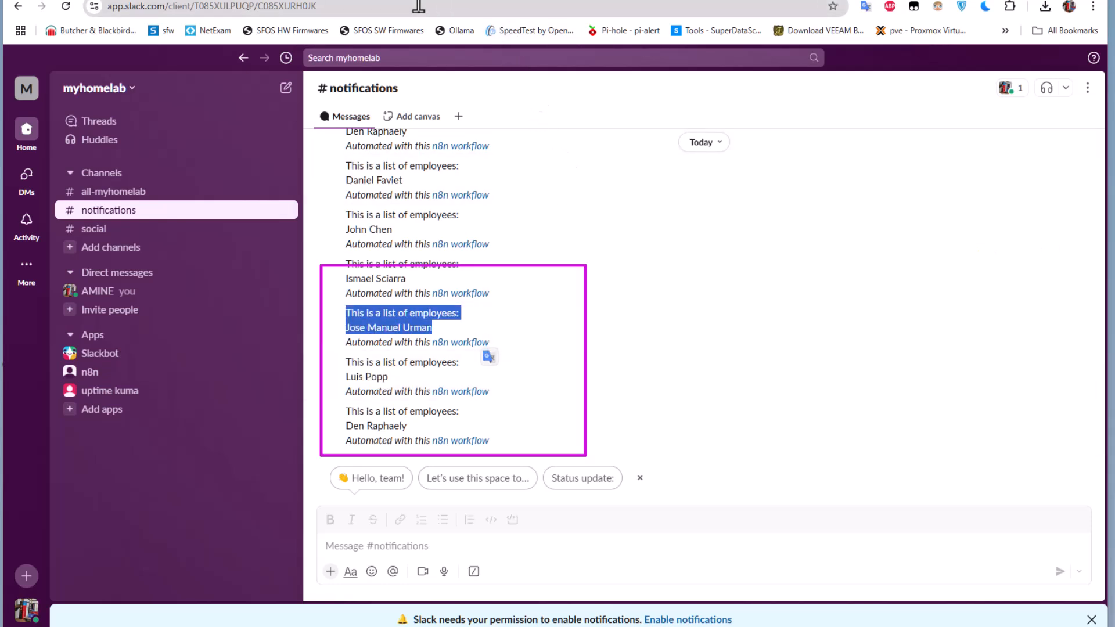
{"action": "left_click", "coordinate": [352, 3]}
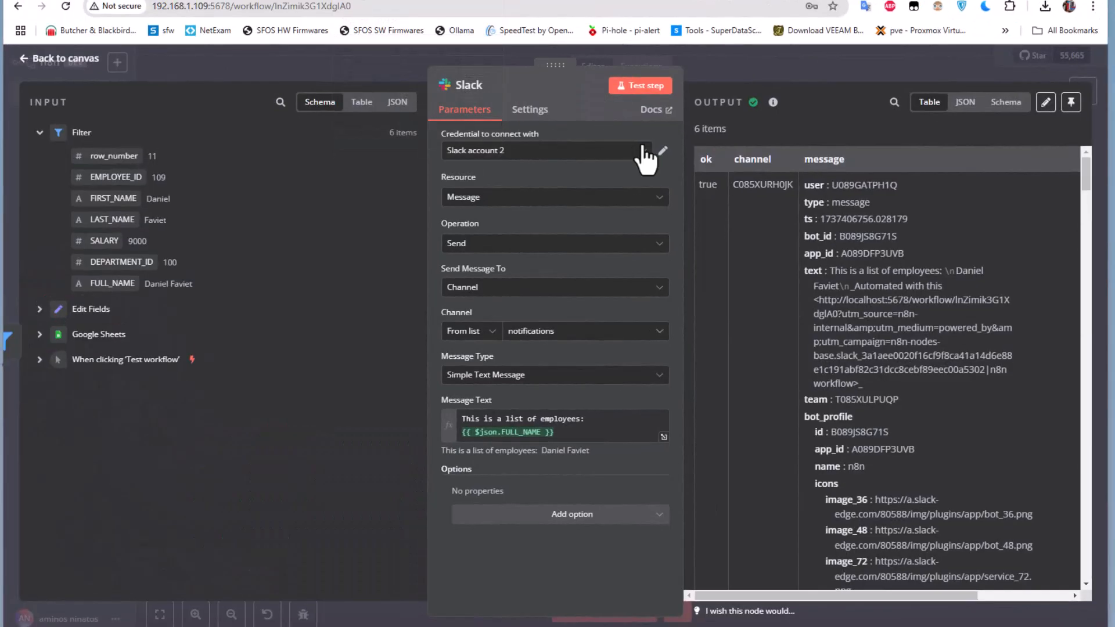
{"action": "left_click", "coordinate": [58, 61]}
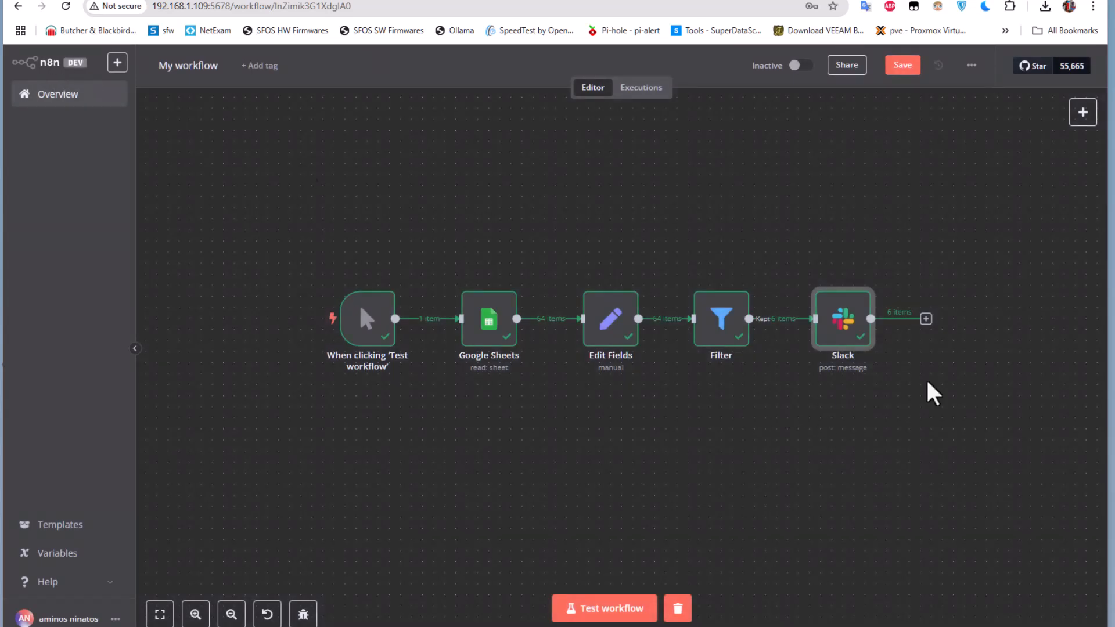